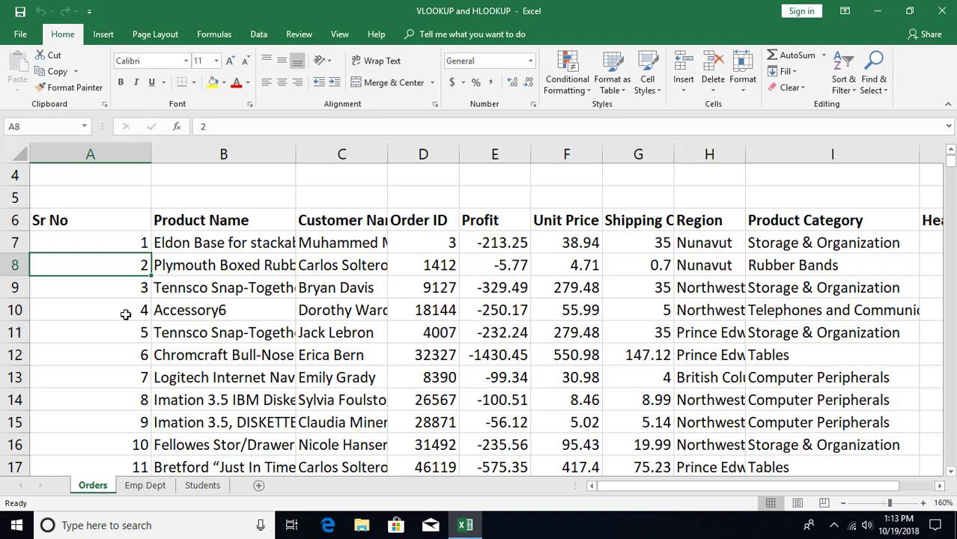
Search the Orders sheet for 200 with the default find settings and close the search.
{"action": "key", "text": "ctrl+f"}
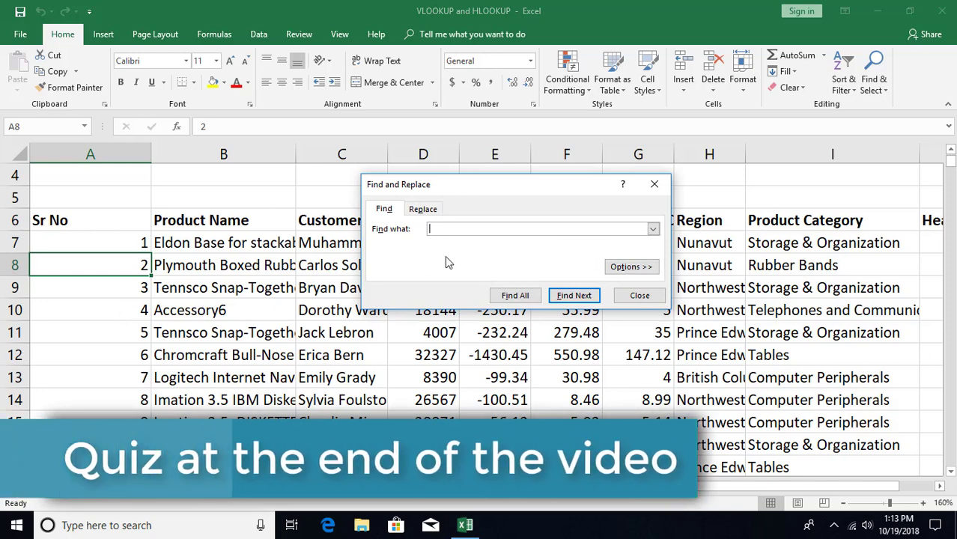
{"action": "type", "text": "200"}
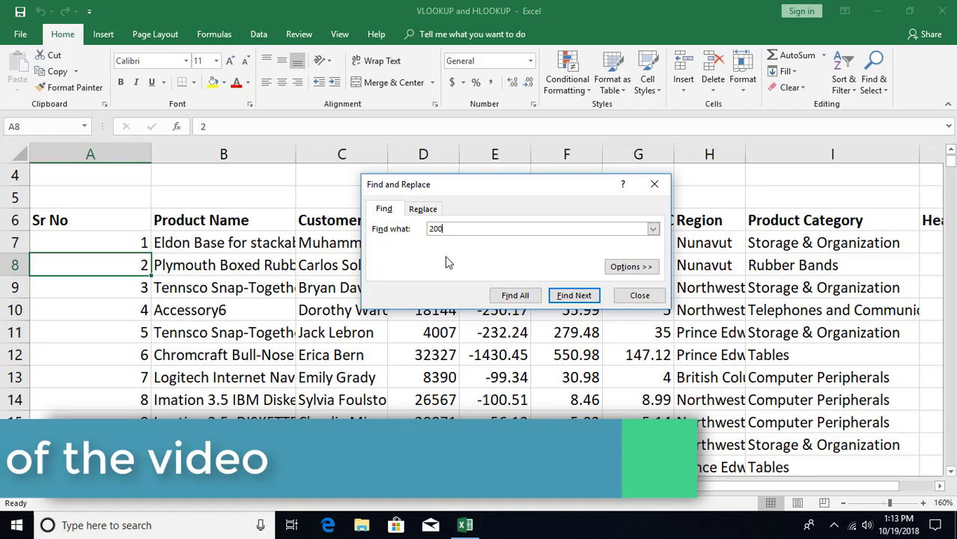
{"action": "key", "text": "Return"}
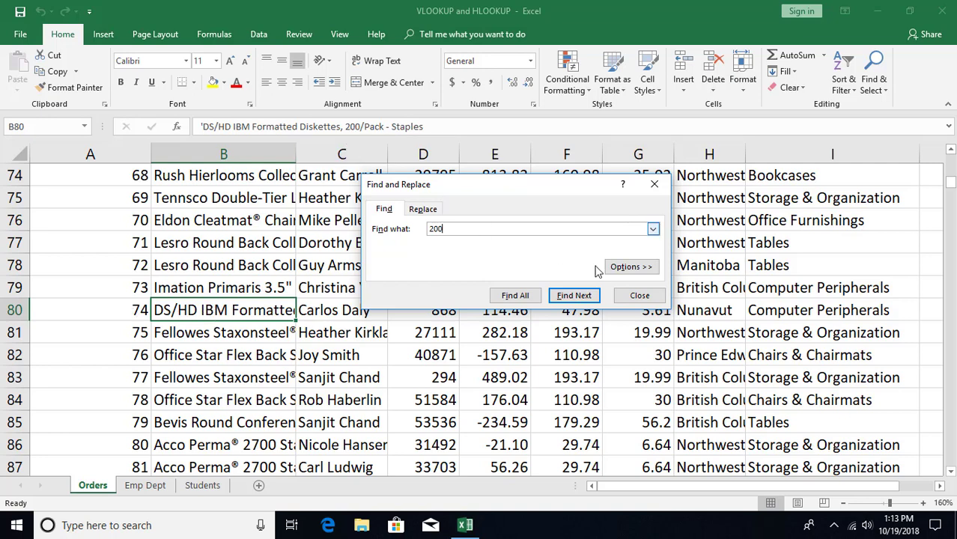
{"action": "left_click", "coordinate": [639, 295]}
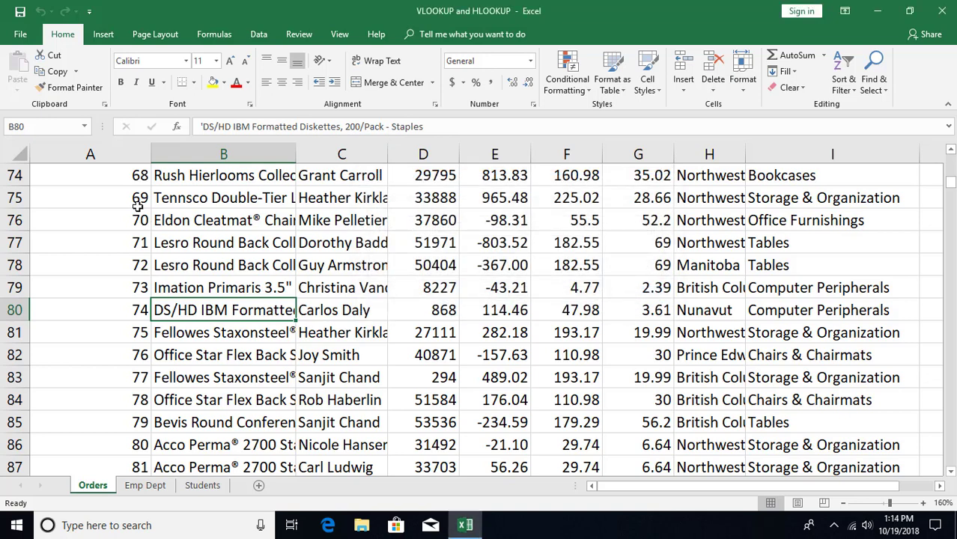
{"action": "left_click", "coordinate": [106, 283]}
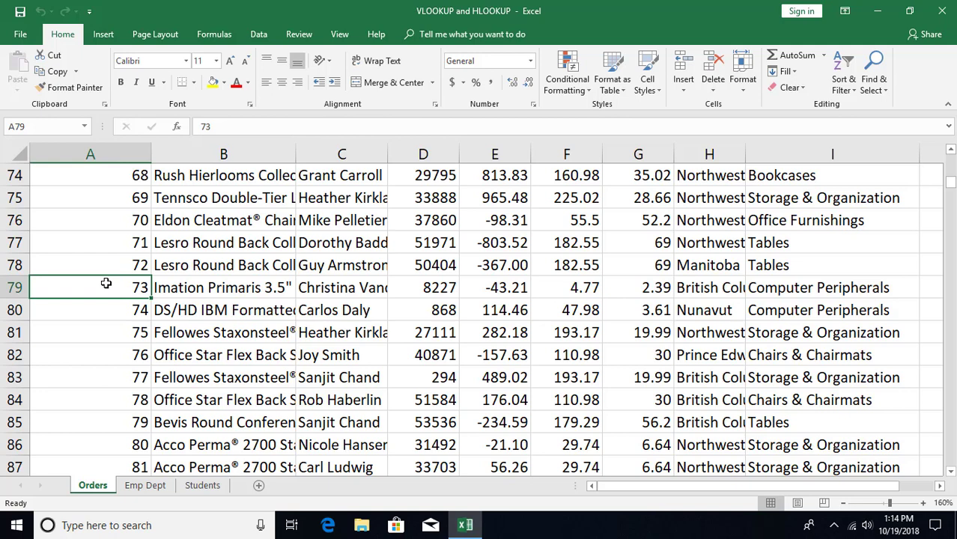
{"action": "key", "text": "ctrl+space"}
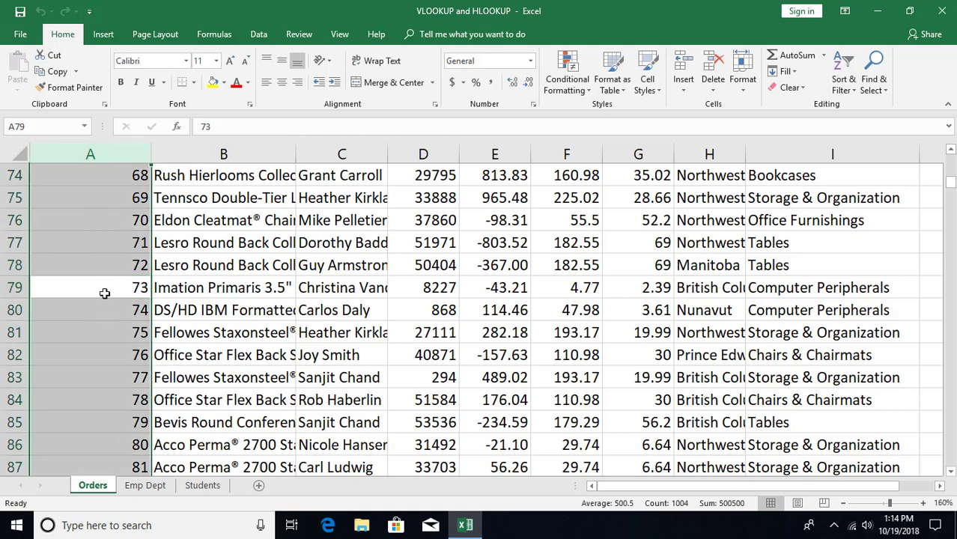
{"action": "scroll", "coordinate": [105, 293], "scroll_direction": "up", "scroll_amount": 8}
{"action": "left_click", "coordinate": [98, 213]}
{"action": "key", "text": "ctrl+Home"}
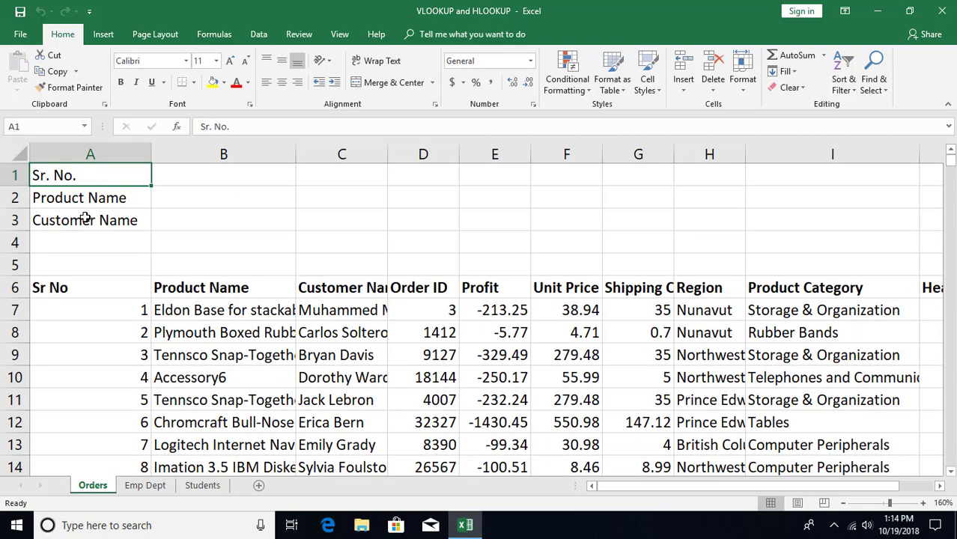
Search the Orders sheet by columns for 200, starting from cell A8, and close the search.
{"action": "scroll", "coordinate": [102, 273], "scroll_direction": "down", "scroll_amount": 2}
{"action": "scroll", "coordinate": [117, 262], "scroll_direction": "up", "scroll_amount": 1}
{"action": "left_click", "coordinate": [116, 262]}
{"action": "key", "text": "ctrl+f"}
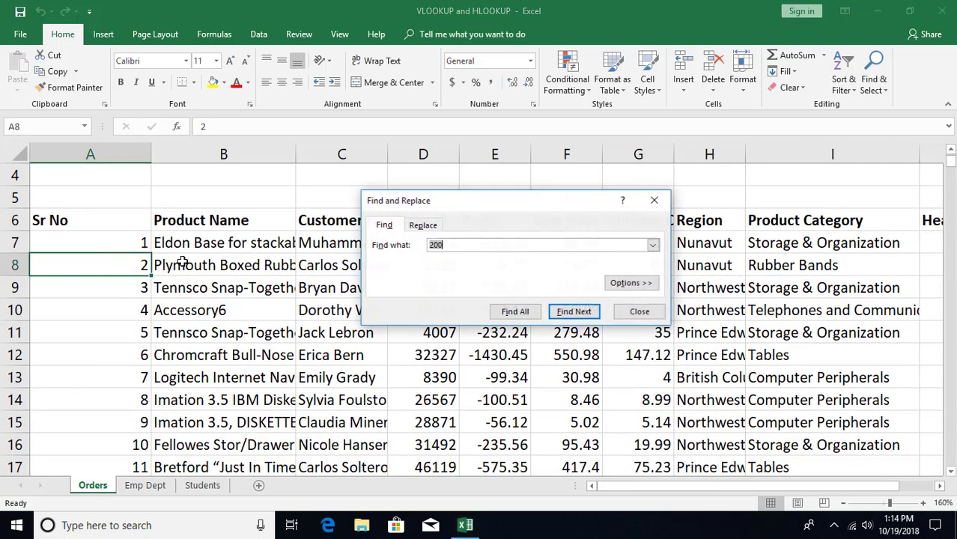
{"action": "left_click", "coordinate": [636, 283]}
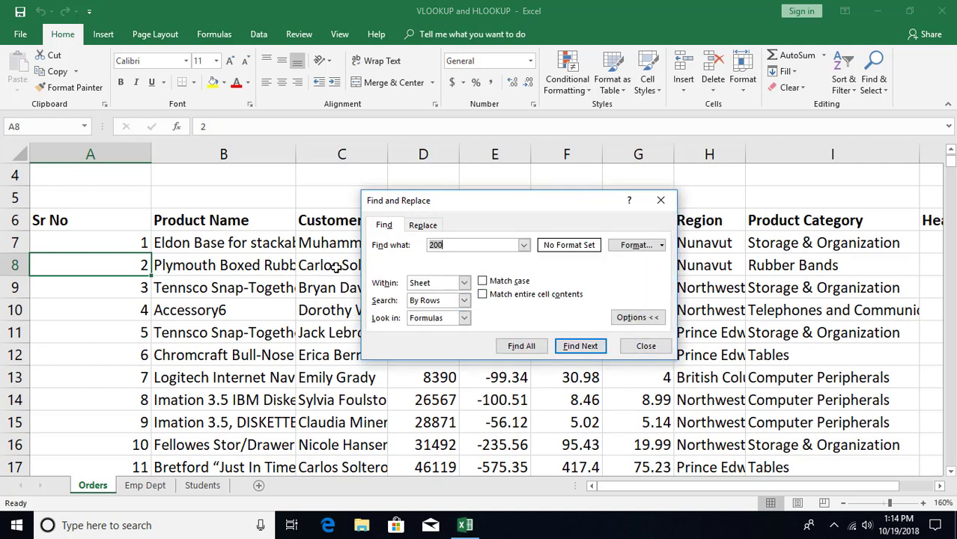
{"action": "left_click", "coordinate": [465, 300]}
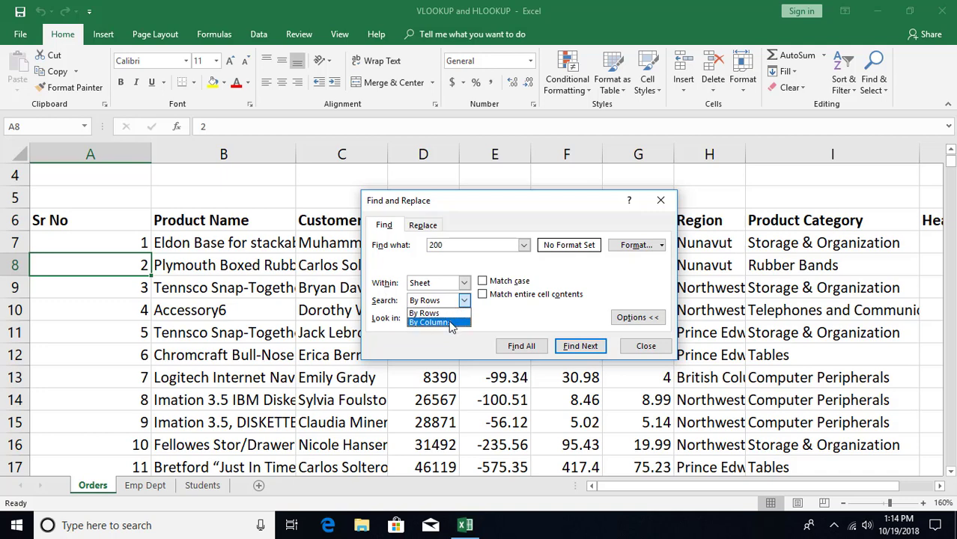
{"action": "left_click", "coordinate": [450, 323]}
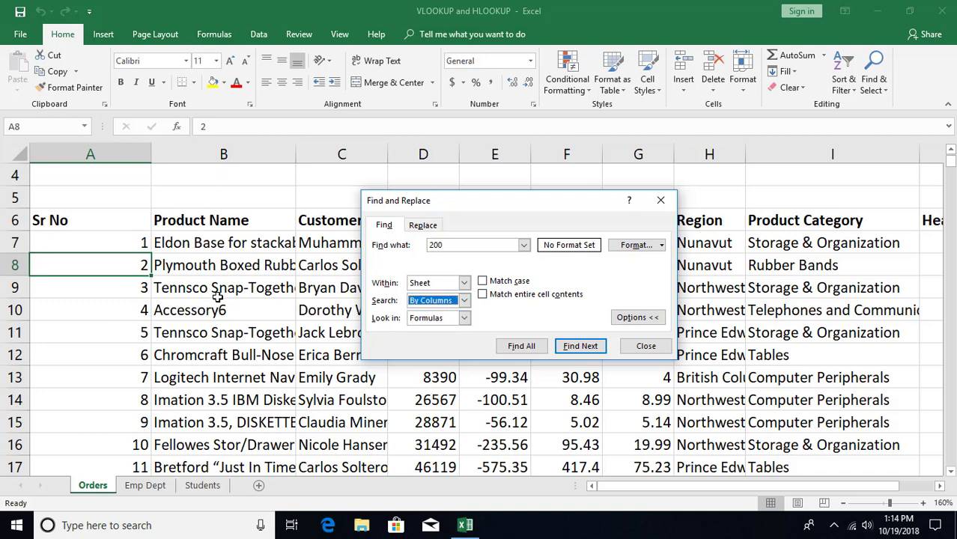
{"action": "left_click", "coordinate": [580, 346]}
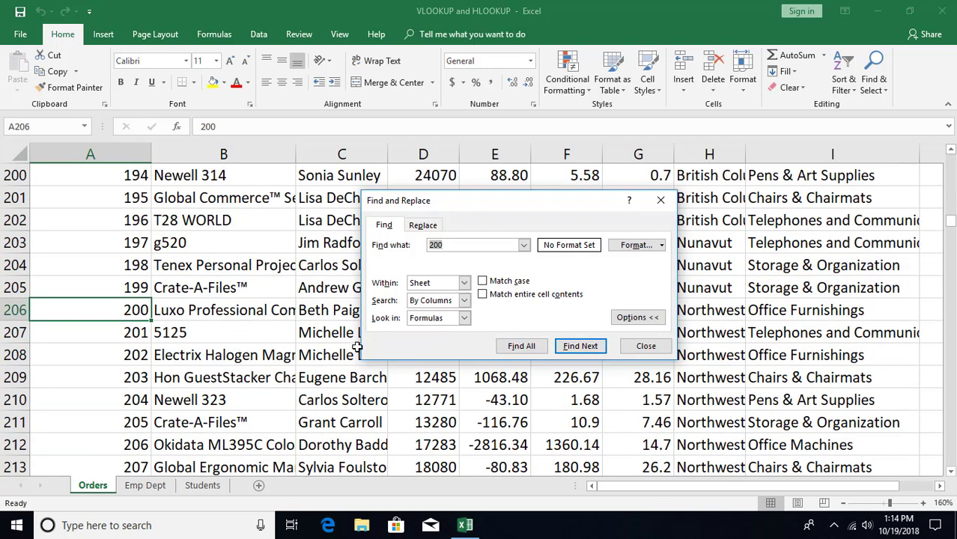
{"action": "left_click", "coordinate": [650, 351]}
Turn on filtering for the order table that starts at the Sr No header in row 6.
{"action": "scroll", "coordinate": [301, 323], "scroll_direction": "up", "scroll_amount": 1}
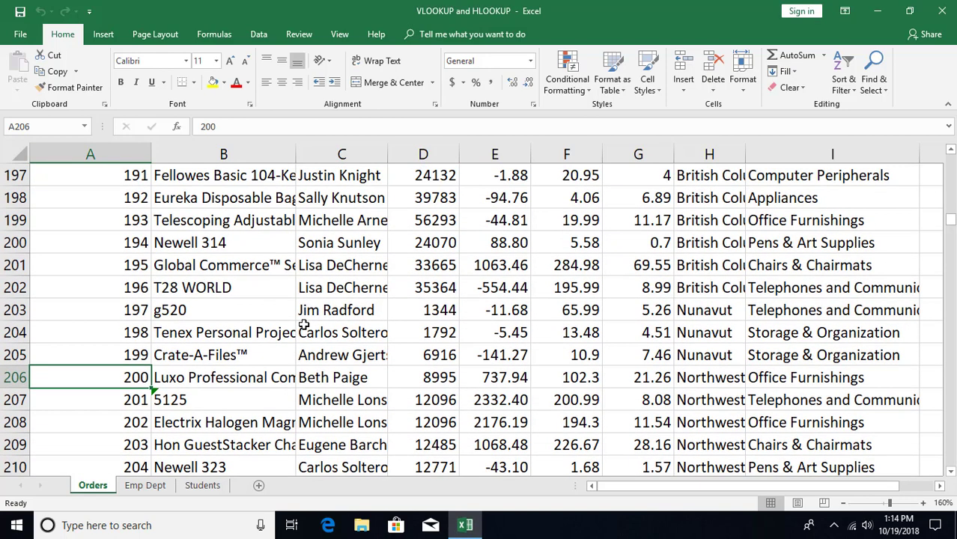
{"action": "scroll", "coordinate": [303, 324], "scroll_direction": "up", "scroll_amount": 1}
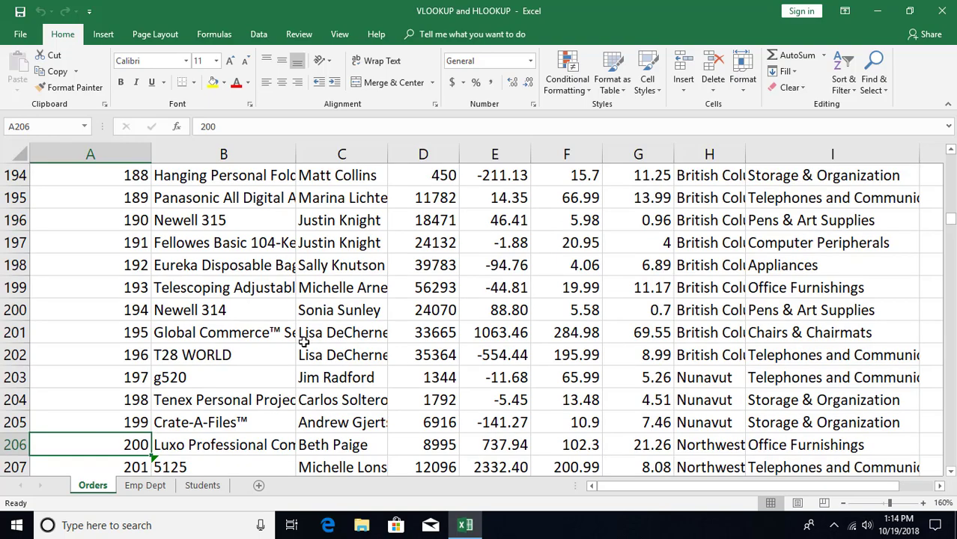
{"action": "scroll", "coordinate": [275, 333], "scroll_direction": "up", "scroll_amount": 11}
{"action": "scroll", "coordinate": [275, 332], "scroll_direction": "up", "scroll_amount": 11}
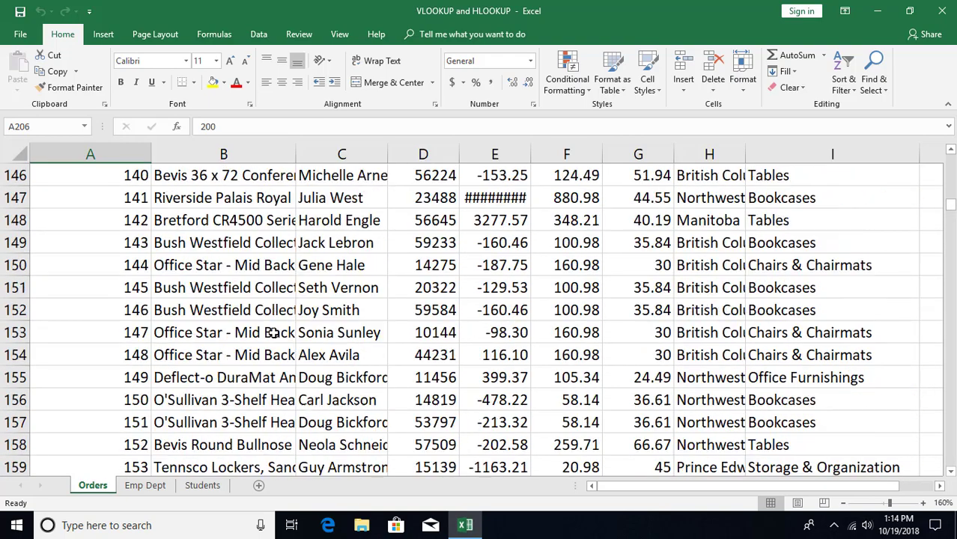
{"action": "scroll", "coordinate": [244, 347], "scroll_direction": "up", "scroll_amount": 7}
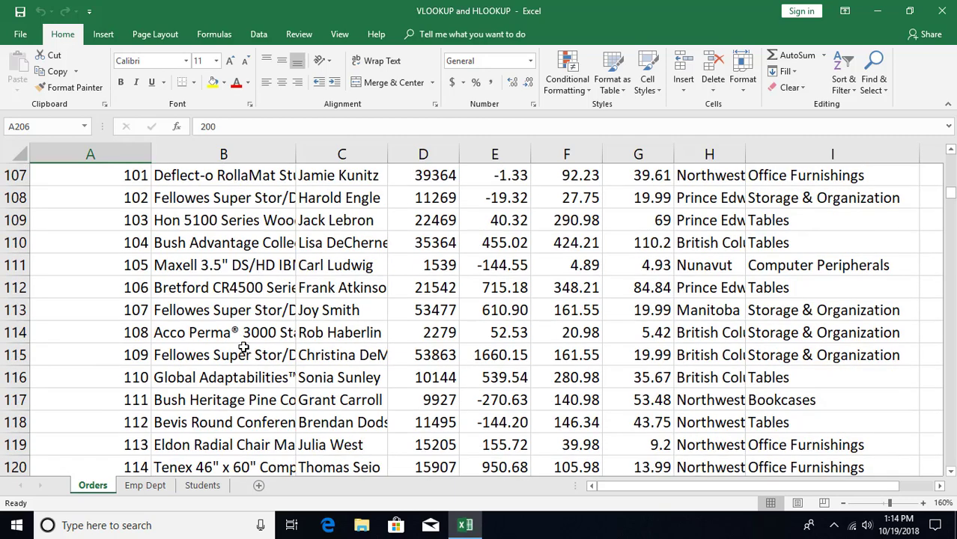
{"action": "key", "text": "ctrl+Home"}
{"action": "left_click", "coordinate": [100, 361]}
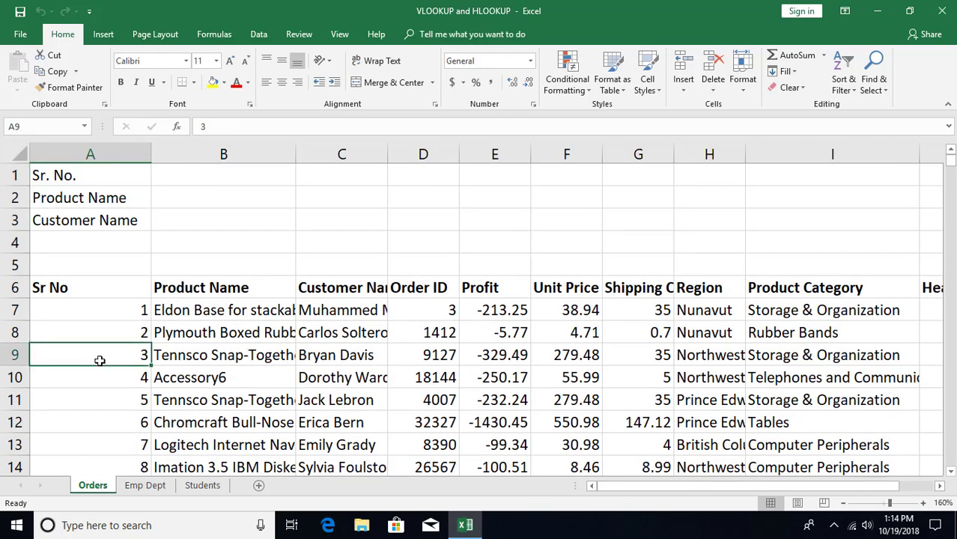
{"action": "left_click", "coordinate": [841, 96]}
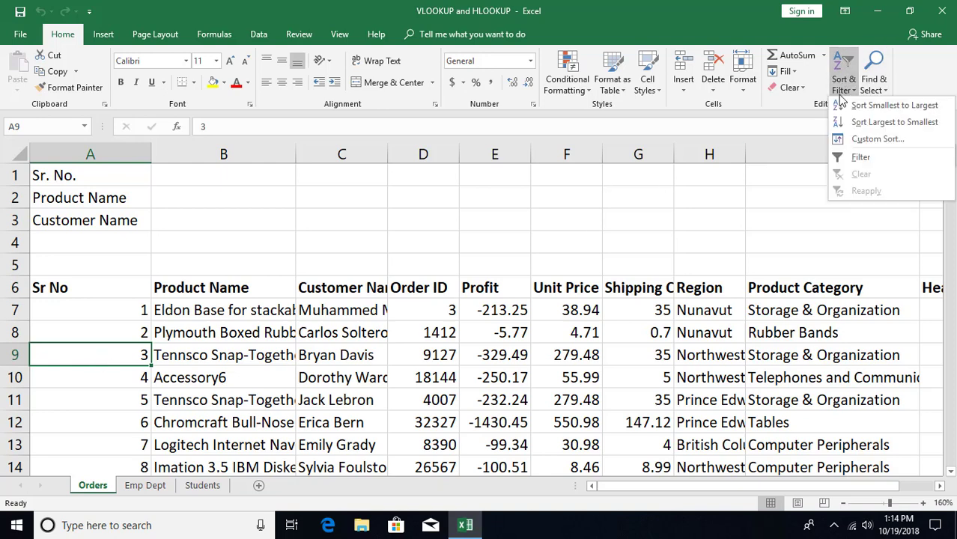
{"action": "left_click", "coordinate": [857, 157]}
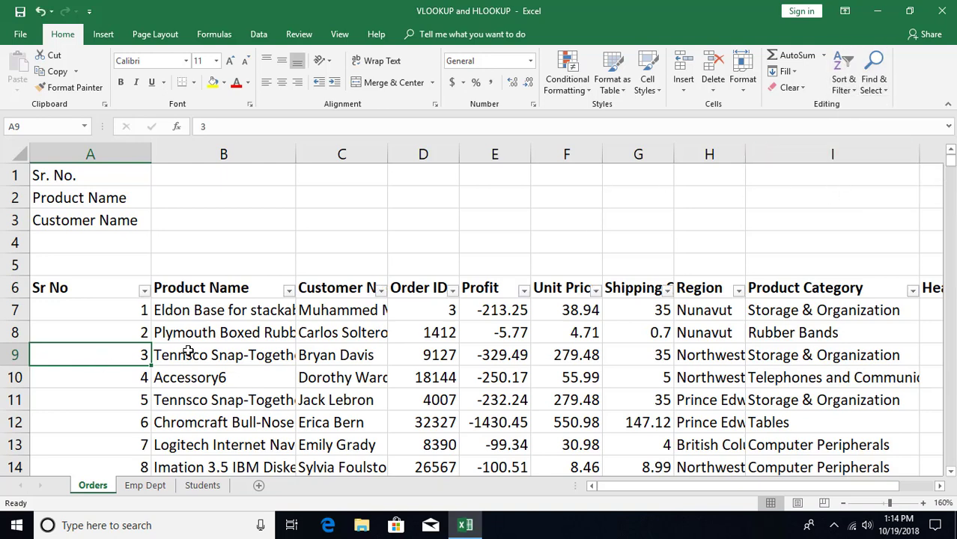
Filter the Sr No column to 200, inspect the matching record, and clear the filter.
{"action": "left_click", "coordinate": [144, 290]}
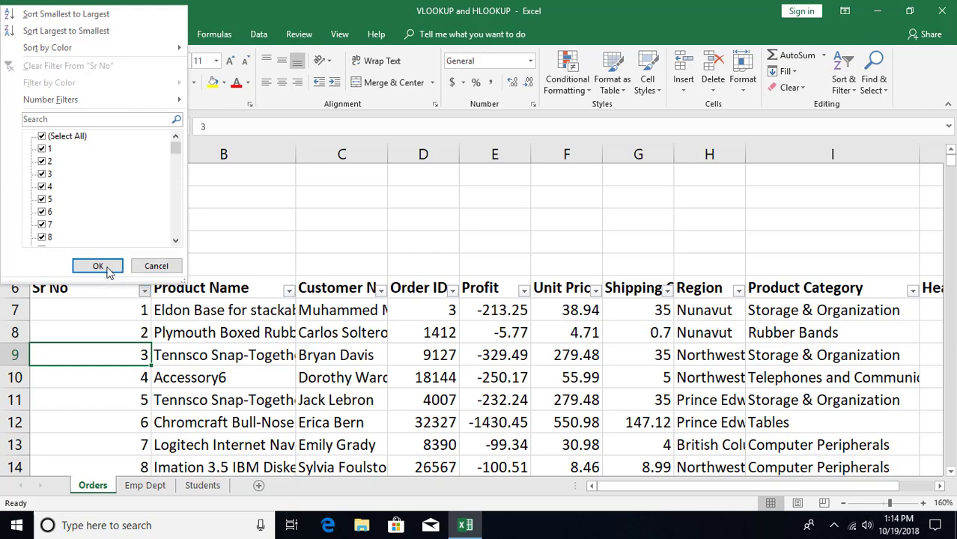
{"action": "left_click", "coordinate": [85, 121]}
{"action": "type", "text": "200"}
{"action": "key", "text": "Return"}
{"action": "left_click", "coordinate": [117, 315]}
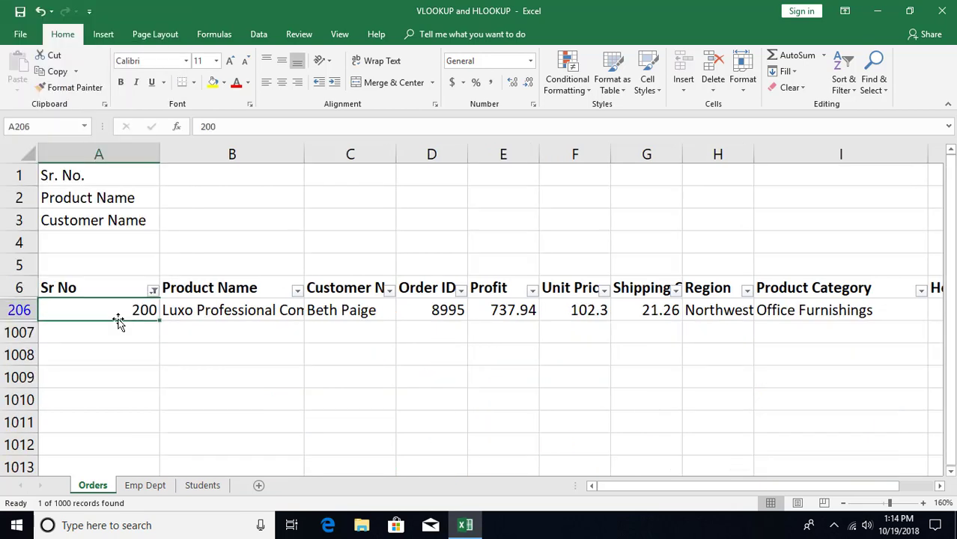
{"action": "left_click", "coordinate": [187, 314]}
{"action": "left_click", "coordinate": [153, 291]}
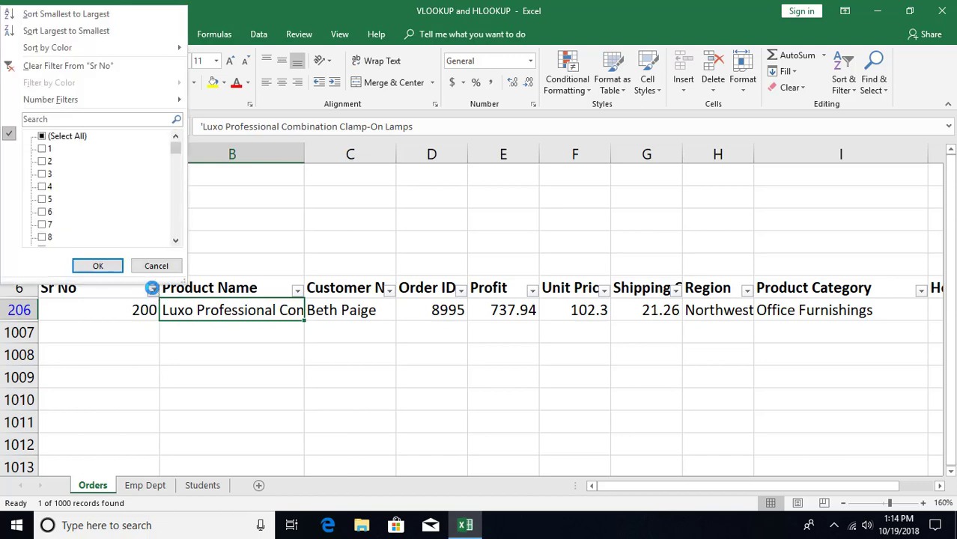
{"action": "left_click", "coordinate": [67, 66]}
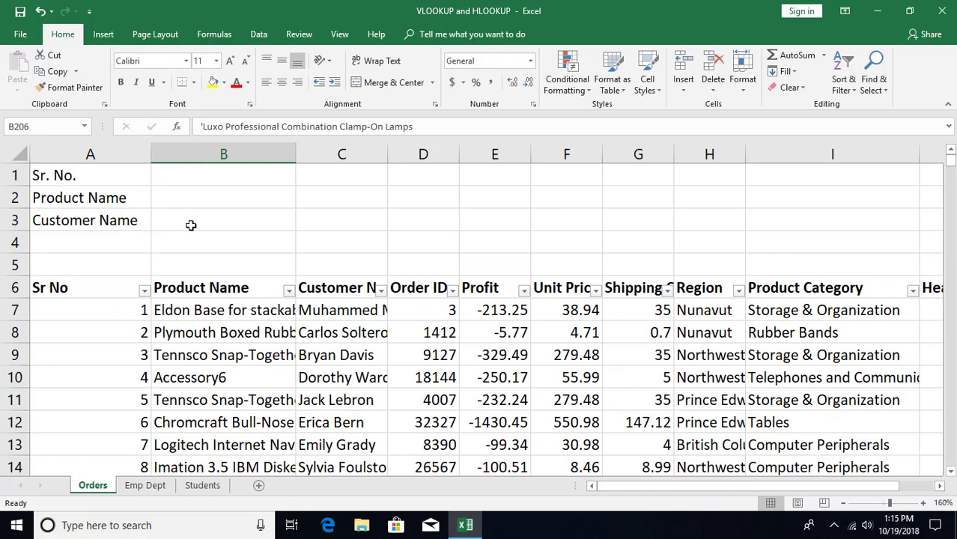
Enter 200 as the Sr. No. lookup value in cell B1.
{"action": "left_click", "coordinate": [207, 173]}
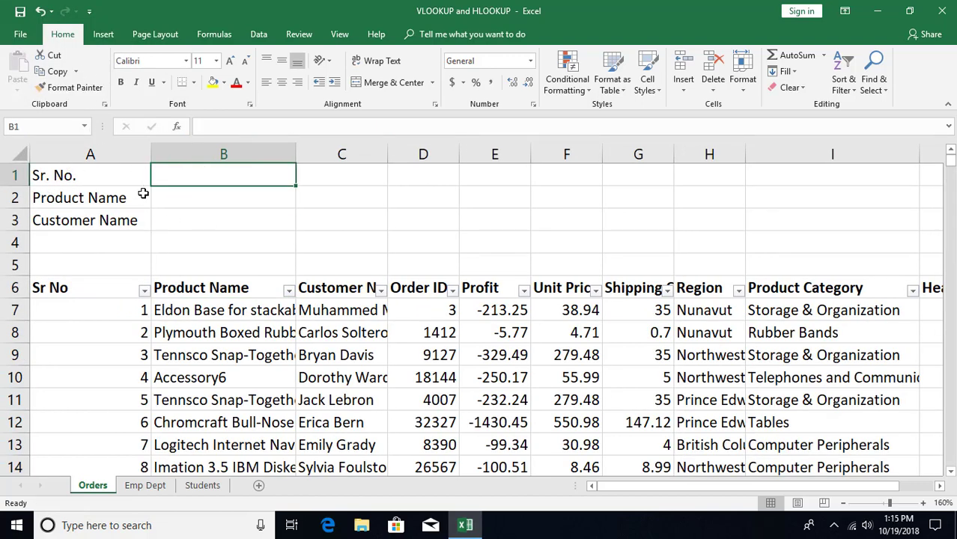
{"action": "type", "text": "200"}
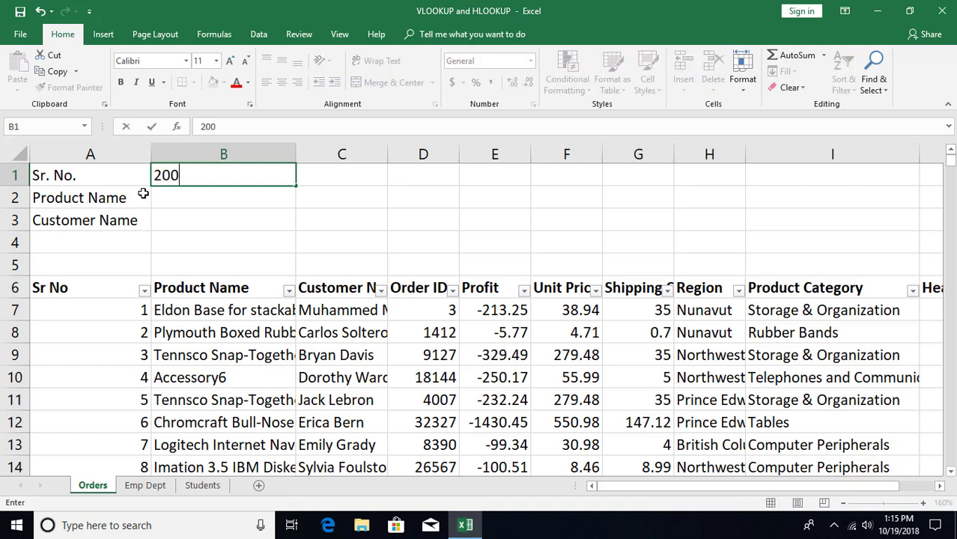
{"action": "key", "text": "Return"}
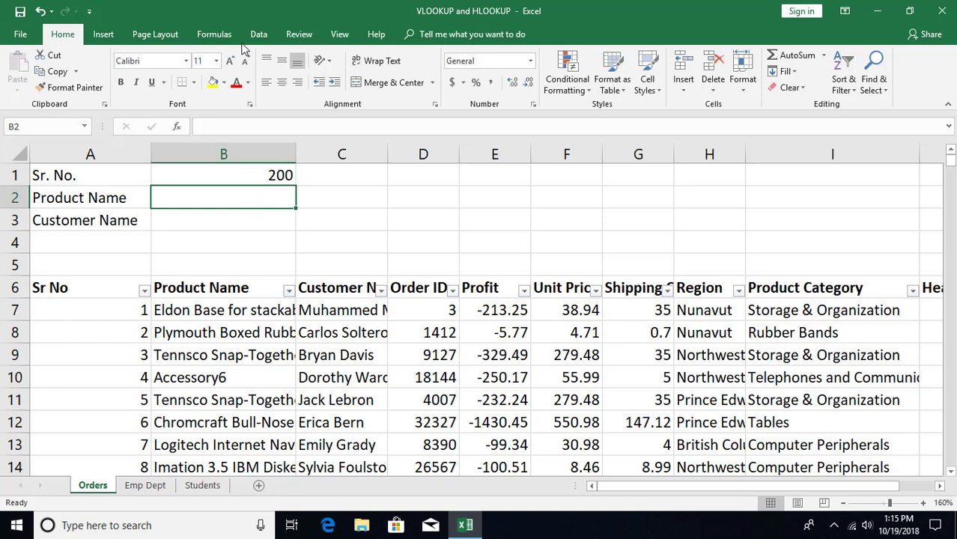
Insert a VLOOKUP function in cell B2 for Product Name, with B1 as its lookup value.
{"action": "left_click", "coordinate": [213, 34]}
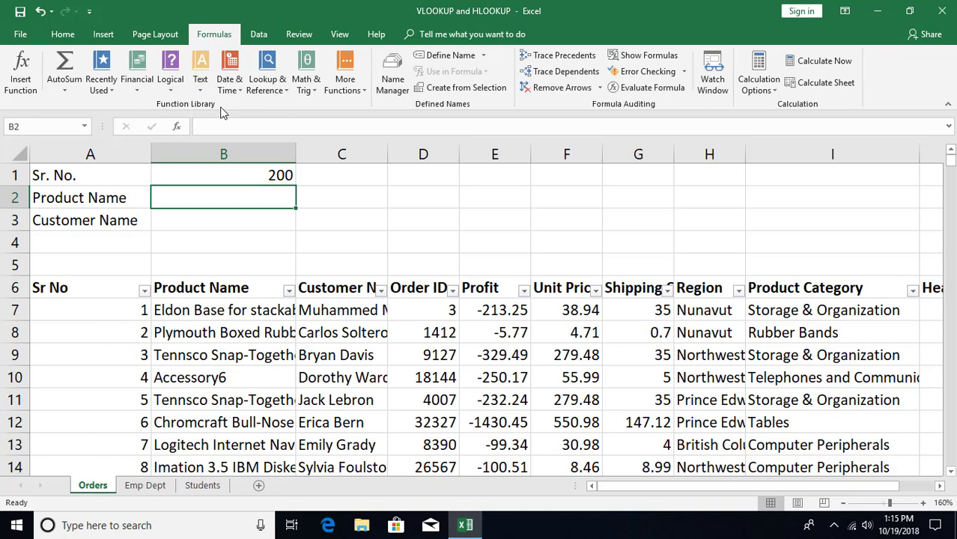
{"action": "left_click", "coordinate": [266, 89]}
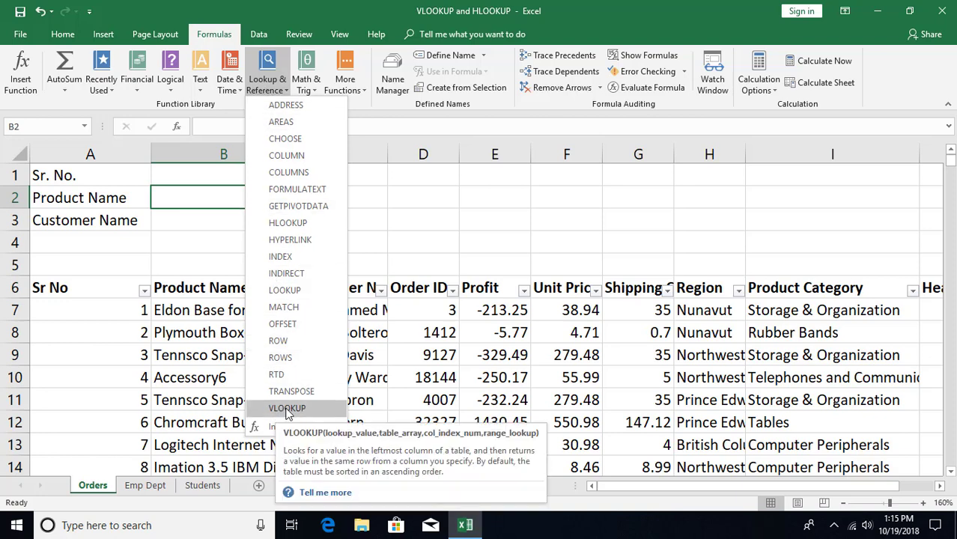
{"action": "left_click", "coordinate": [287, 410]}
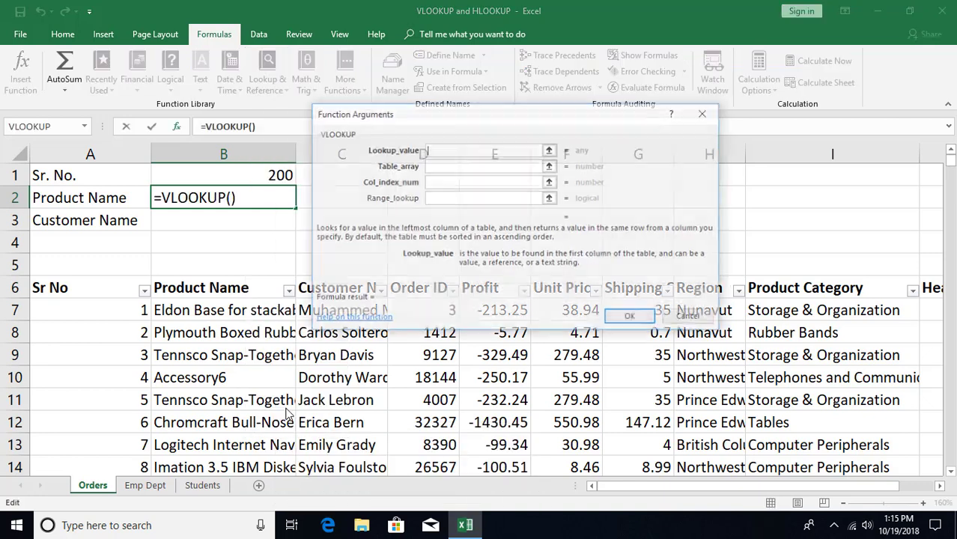
{"action": "left_click_drag", "start_coordinate": [444, 113], "coordinate": [513, 118]}
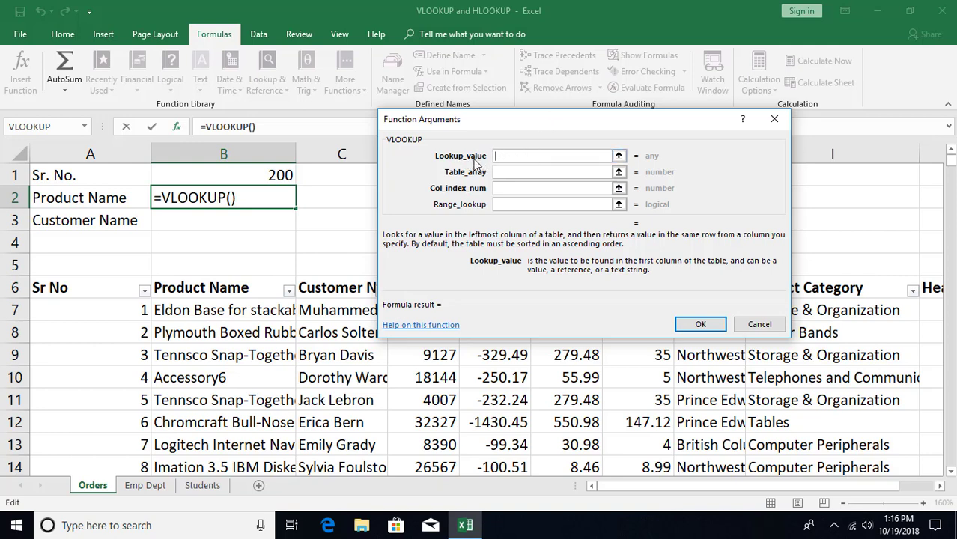
{"action": "left_click", "coordinate": [259, 173]}
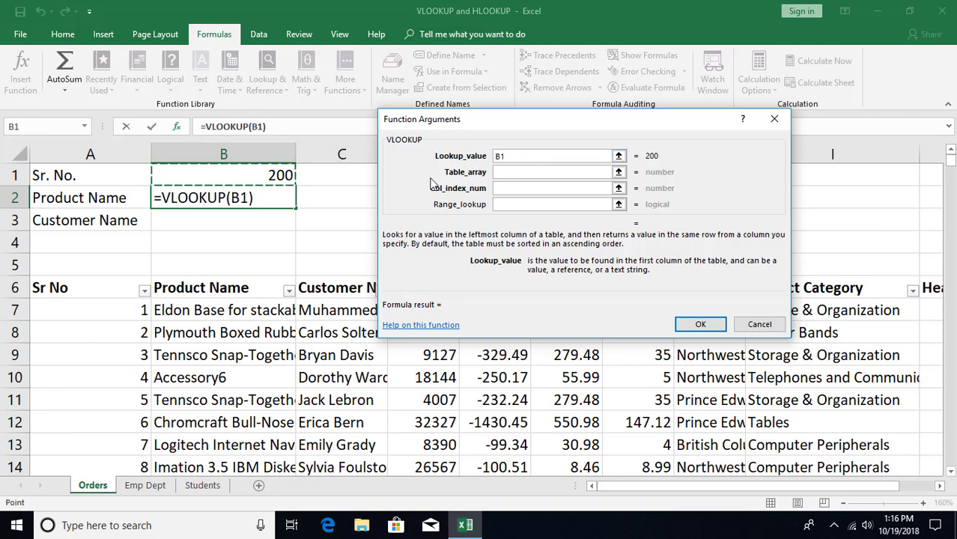
Set the VLOOKUP table array to the full order data, A7:J1006, without the header row.
{"action": "left_click", "coordinate": [502, 172]}
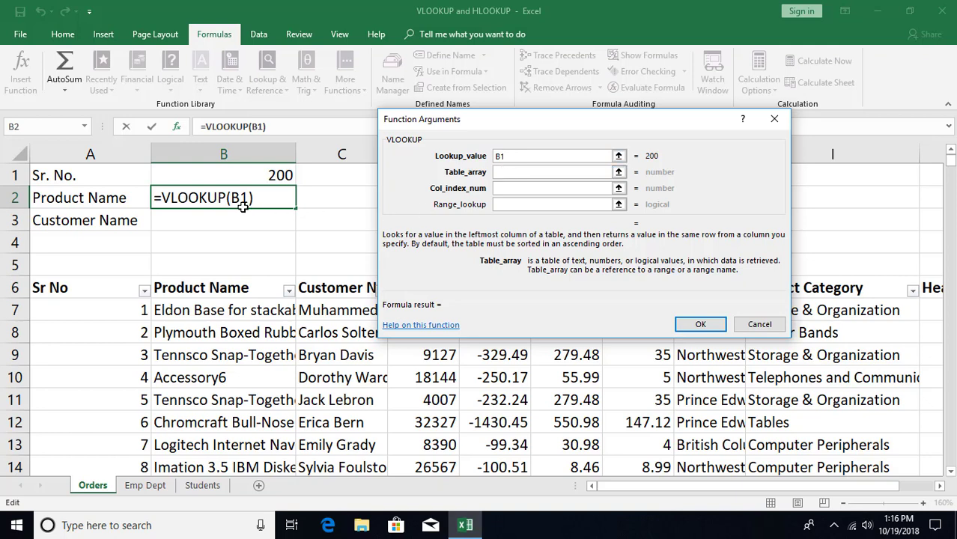
{"action": "left_click", "coordinate": [80, 307]}
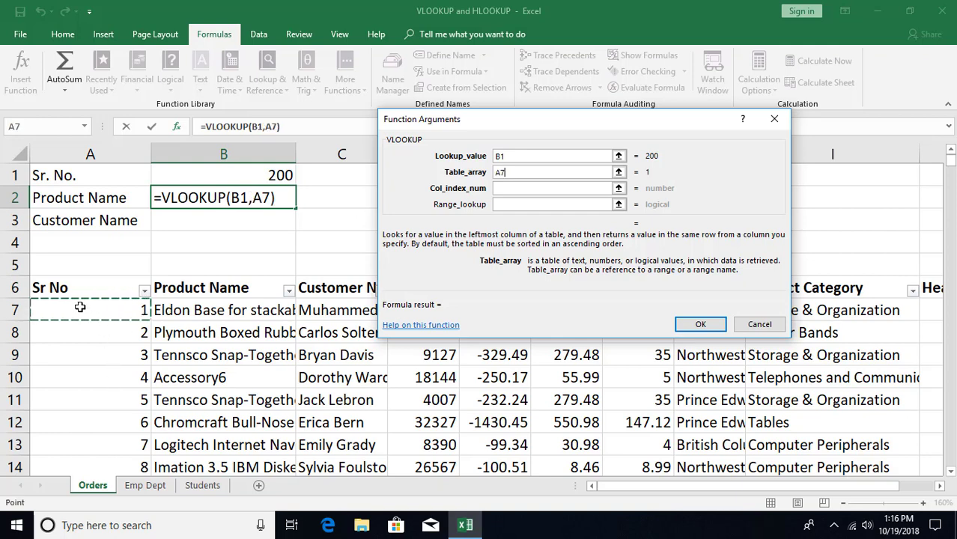
{"action": "key", "text": "ctrl+shift+Down"}
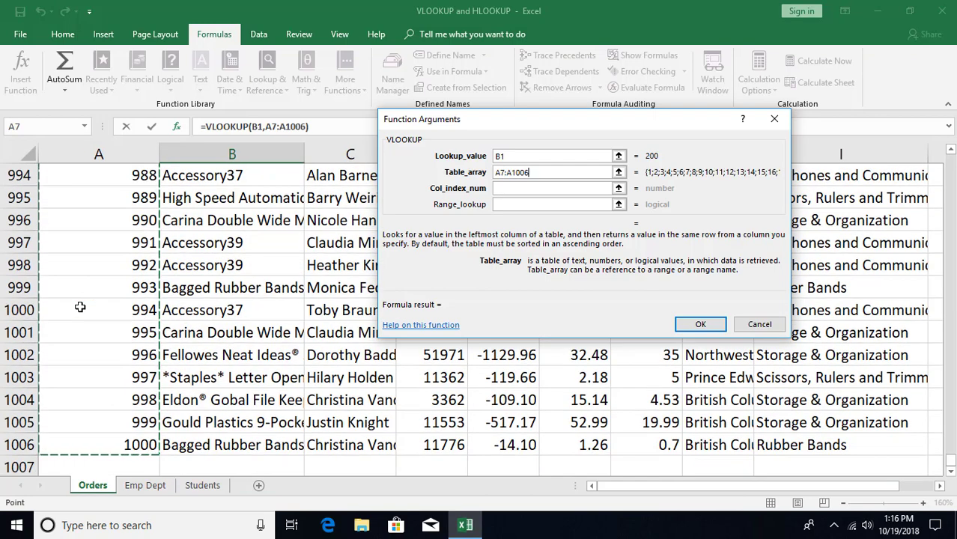
{"action": "key", "text": "ctrl+shift+Right"}
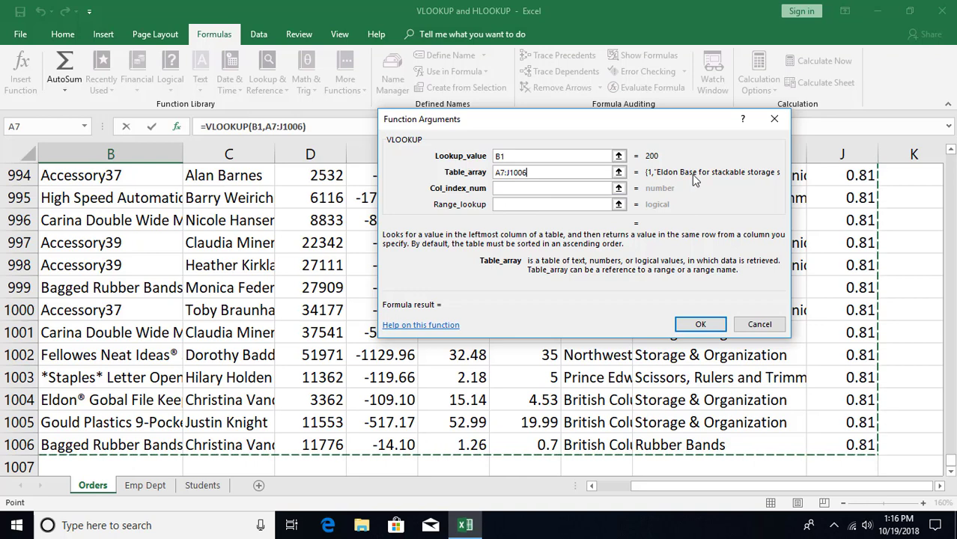
Set the VLOOKUP column index number to 2 and complete the Product Name formula in B2.
{"action": "left_click", "coordinate": [525, 189]}
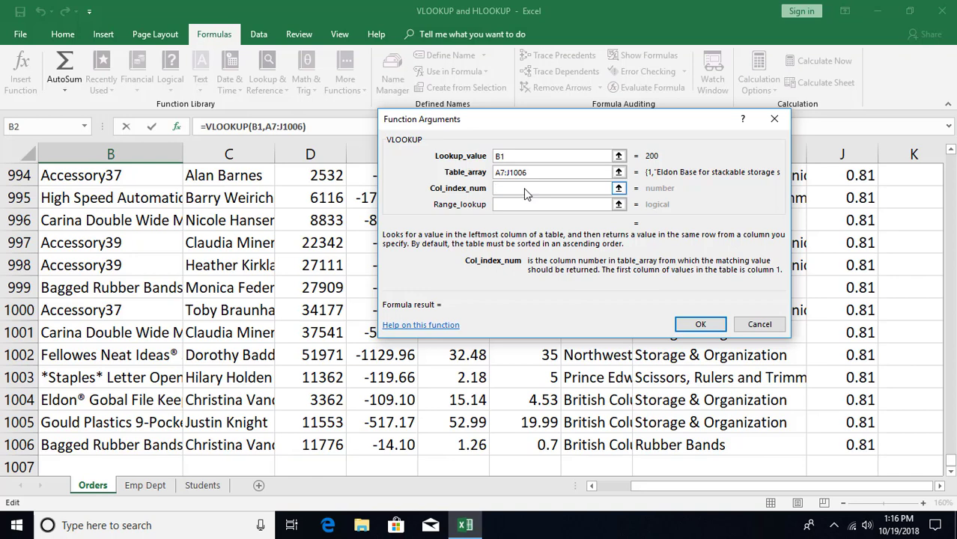
{"action": "type", "text": "2"}
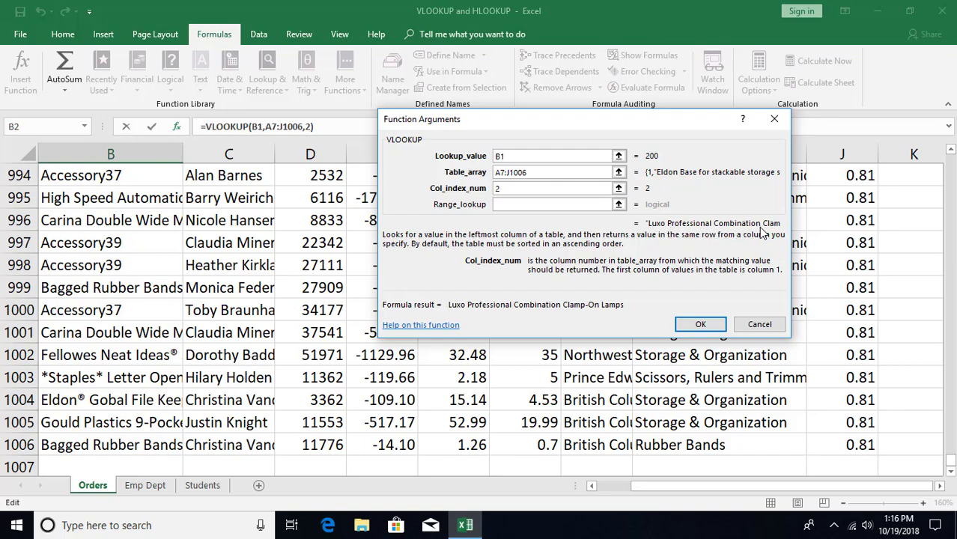
{"action": "left_click", "coordinate": [701, 325]}
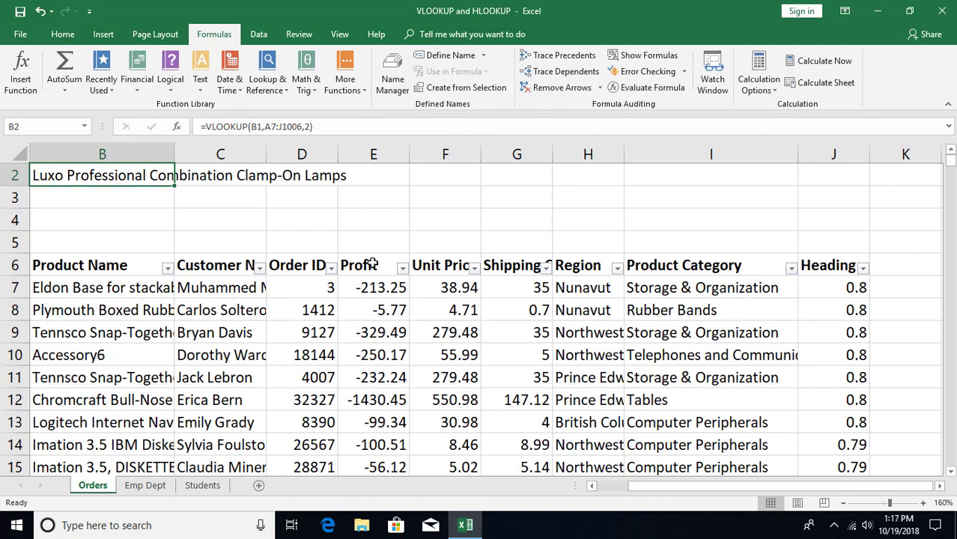
Test the Product Name lookup by changing the Sr. No. in B1 to 1.
{"action": "scroll", "coordinate": [368, 259], "scroll_direction": "up", "scroll_amount": 1}
{"action": "scroll", "coordinate": [211, 200], "scroll_direction": "left", "scroll_amount": 2}
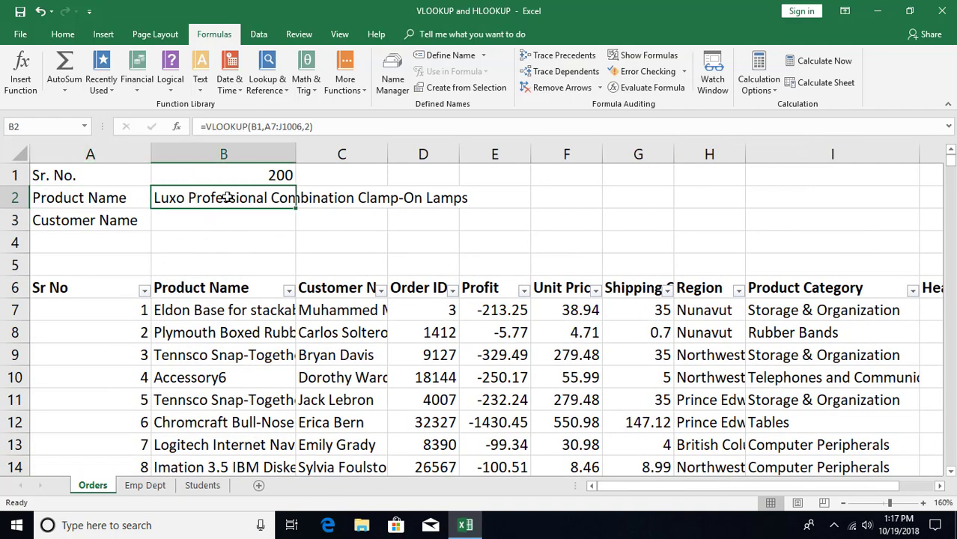
{"action": "left_click", "coordinate": [249, 181]}
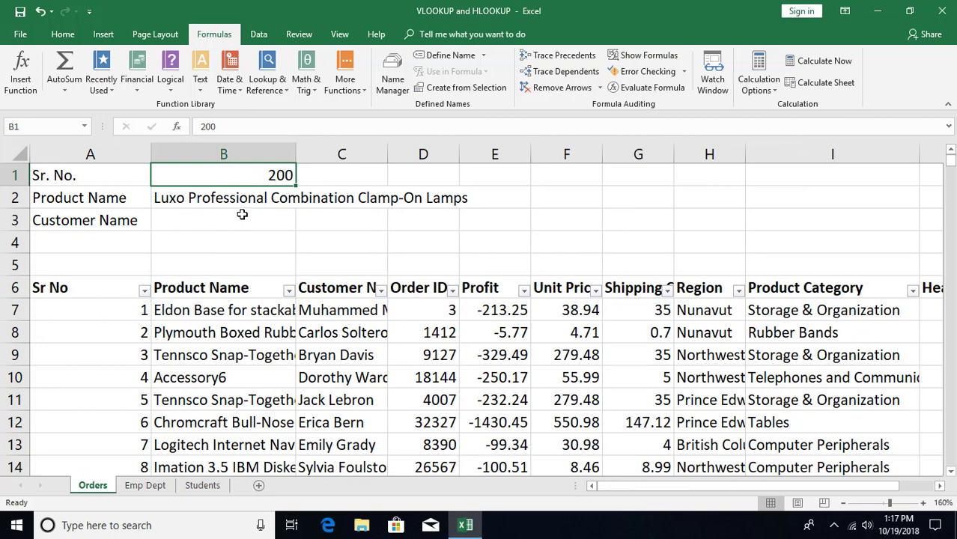
{"action": "type", "text": "1"}
{"action": "key", "text": "Return"}
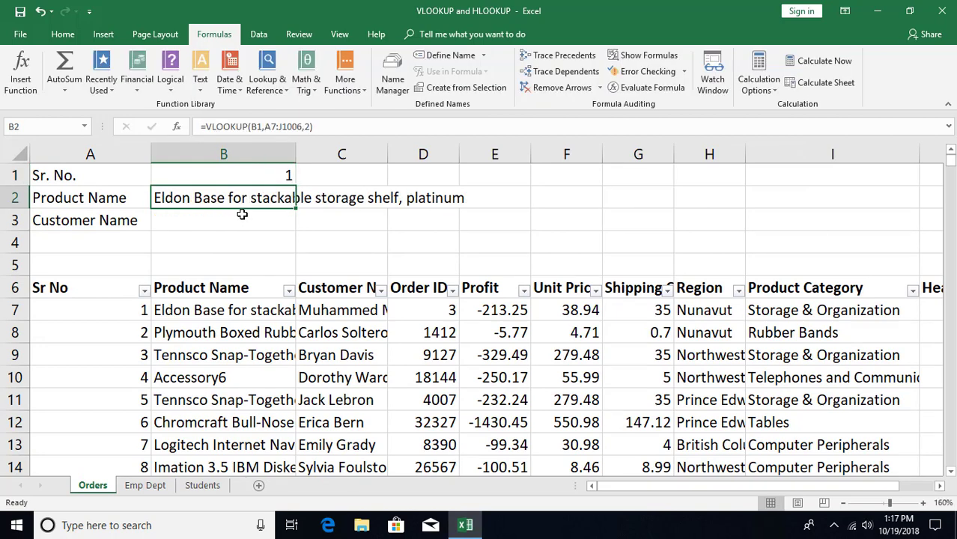
{"action": "left_click", "coordinate": [169, 311]}
{"action": "left_click", "coordinate": [238, 177]}
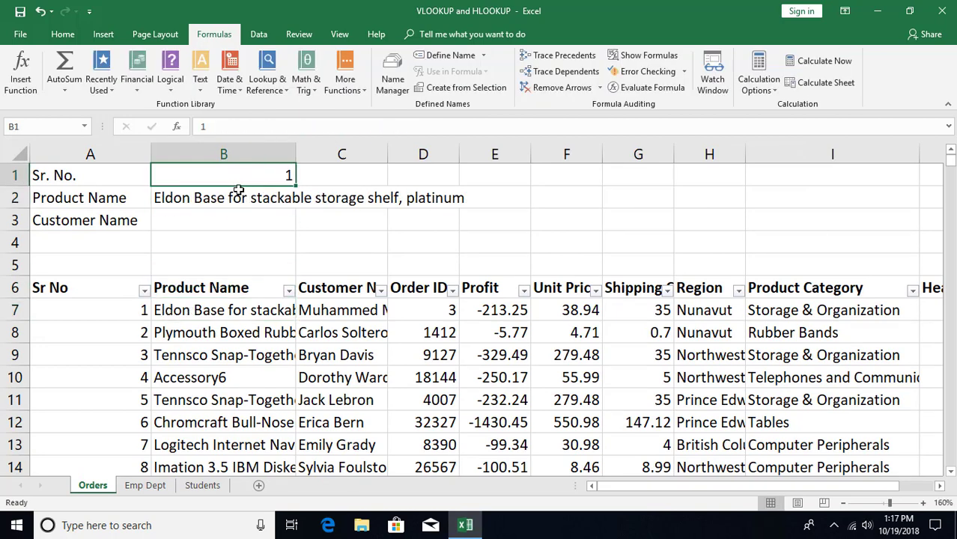
Start a VLOOKUP formula for Customer Name in cell B3, with B1 as its lookup value.
{"action": "left_click", "coordinate": [234, 218]}
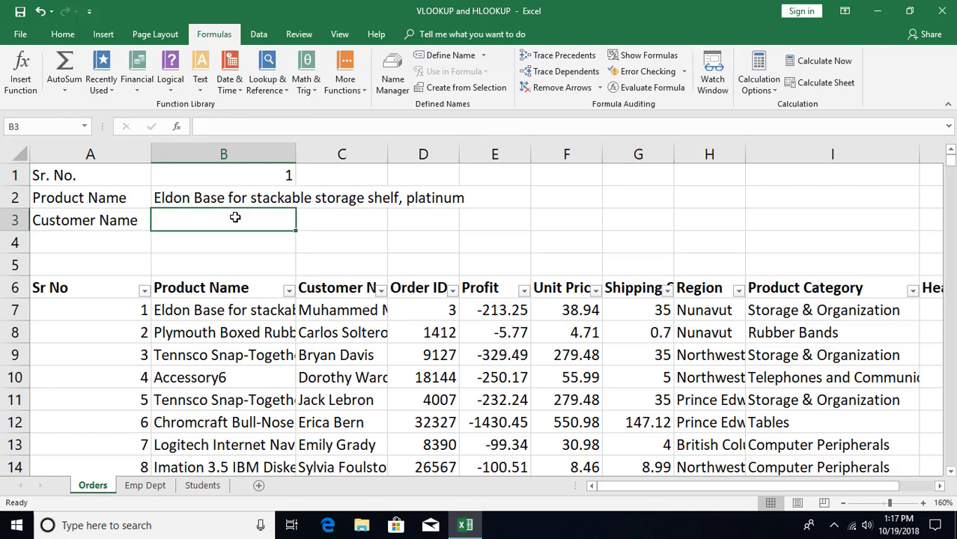
{"action": "type", "text": "=vlok"}
{"action": "key", "text": "BackSpace"}
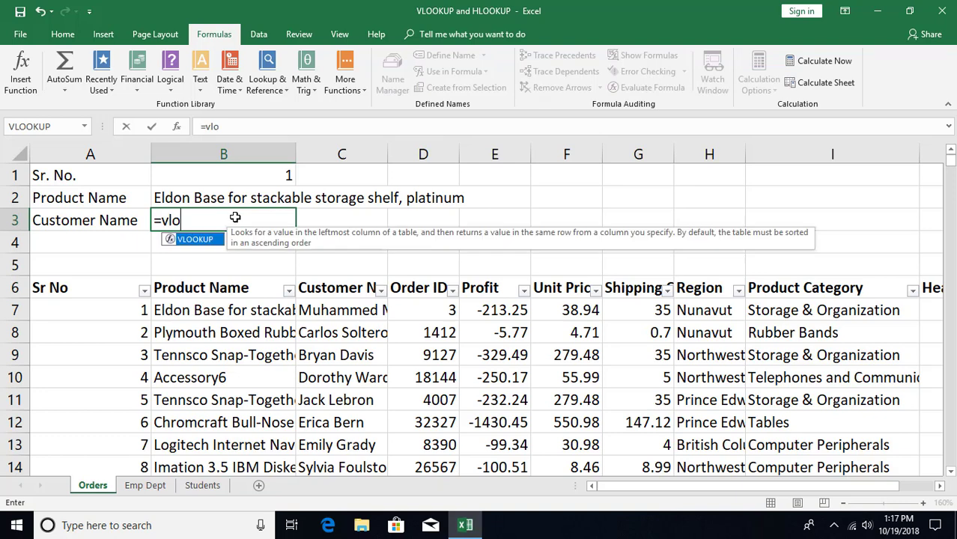
{"action": "key", "text": "Tab"}
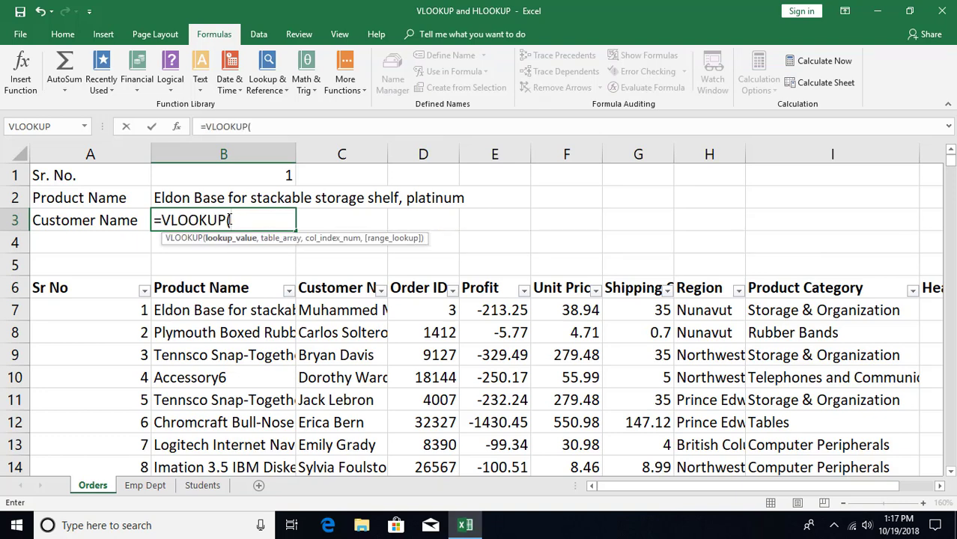
{"action": "left_click", "coordinate": [257, 174]}
{"action": "type", "text": ","}
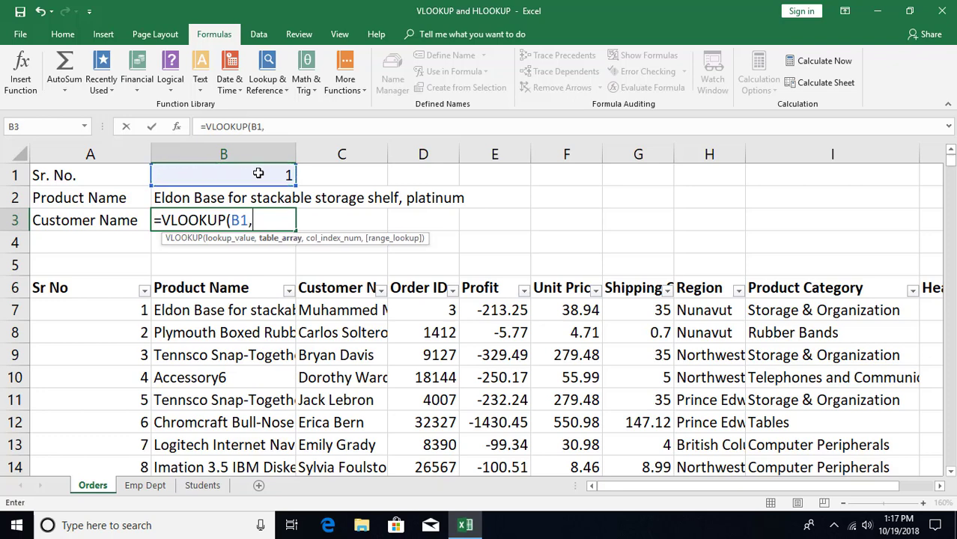
Complete the Customer Name formula with the order data A7:J1006 as table array and 3 as column index.
{"action": "left_click", "coordinate": [82, 311]}
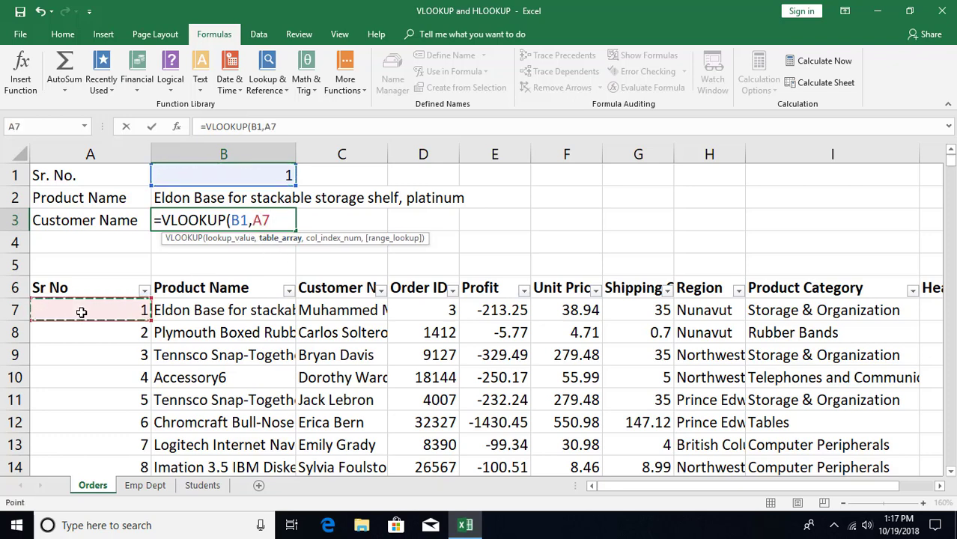
{"action": "key", "text": "ctrl+shift+Down"}
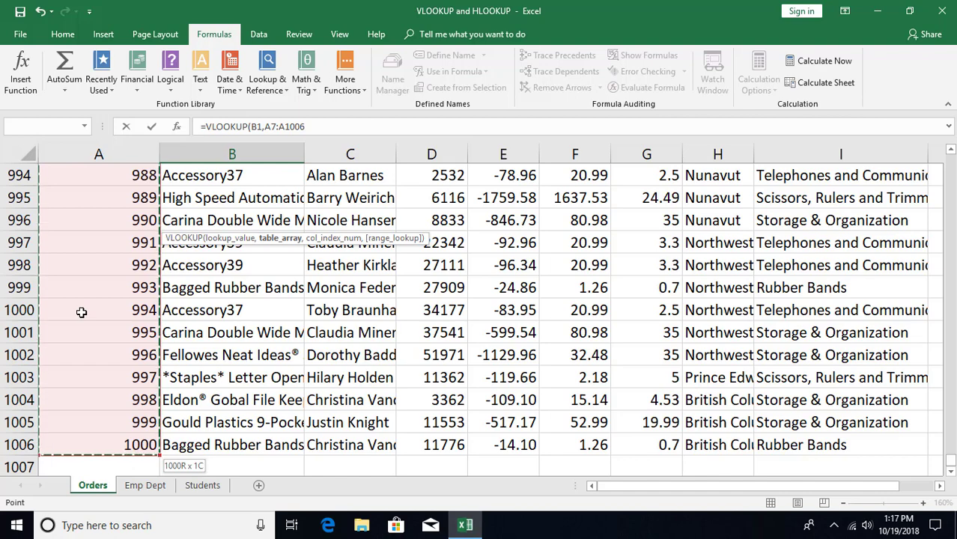
{"action": "key", "text": "ctrl+shift+Right"}
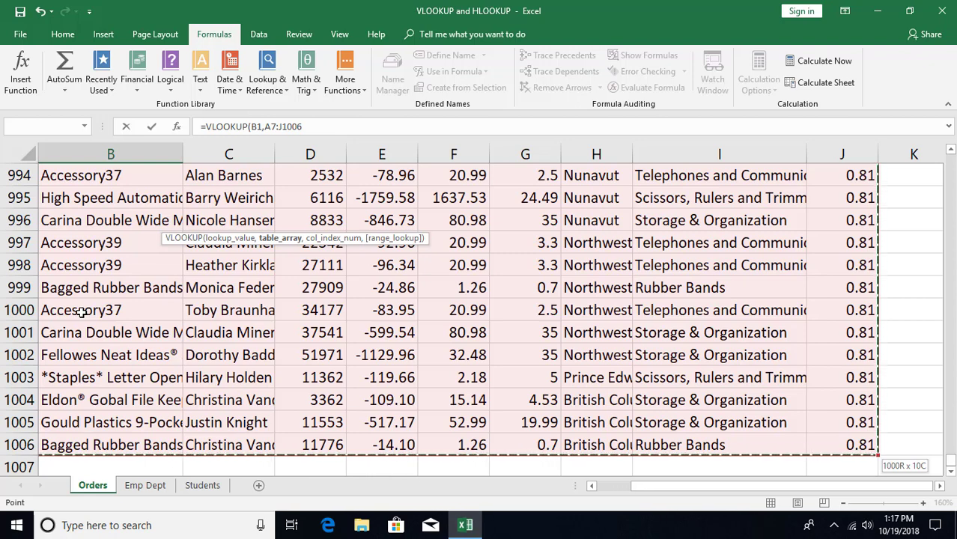
{"action": "type", "text": ",3"}
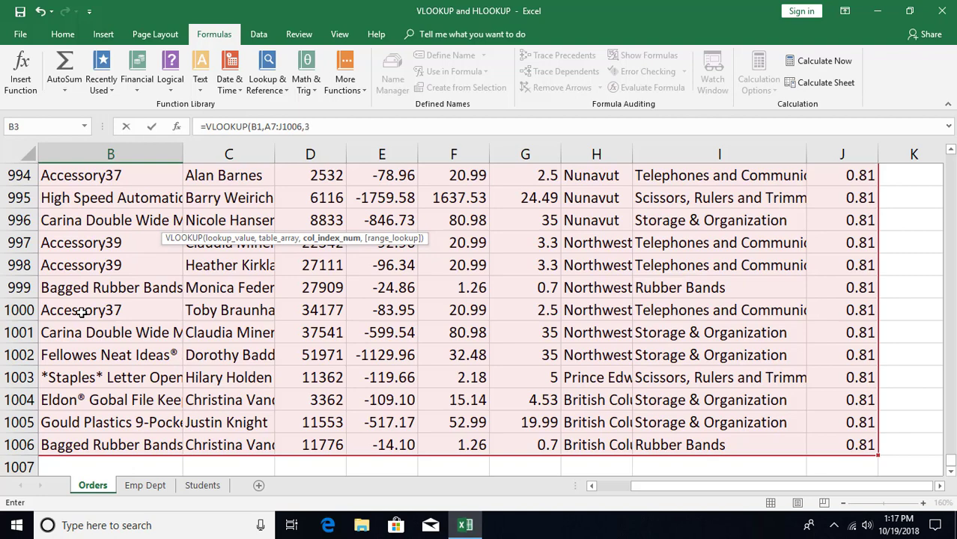
{"action": "key", "text": "Return"}
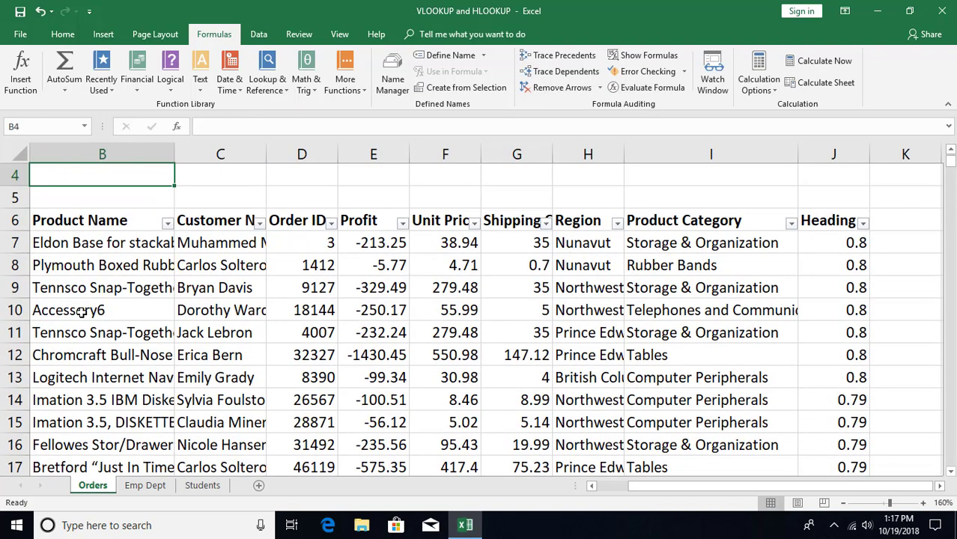
Test both lookup formulas by entering 2, 3 and 4 in turn as the Sr. No. in B1.
{"action": "scroll", "coordinate": [80, 313], "scroll_direction": "up", "scroll_amount": 1}
{"action": "key", "text": "Up"}
{"action": "key", "text": "Left"}
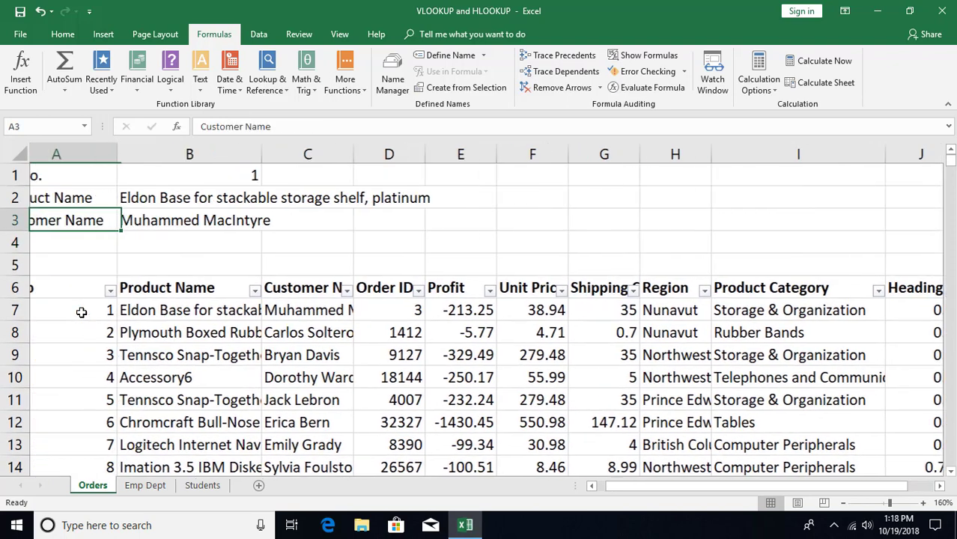
{"action": "left_click", "coordinate": [234, 174]}
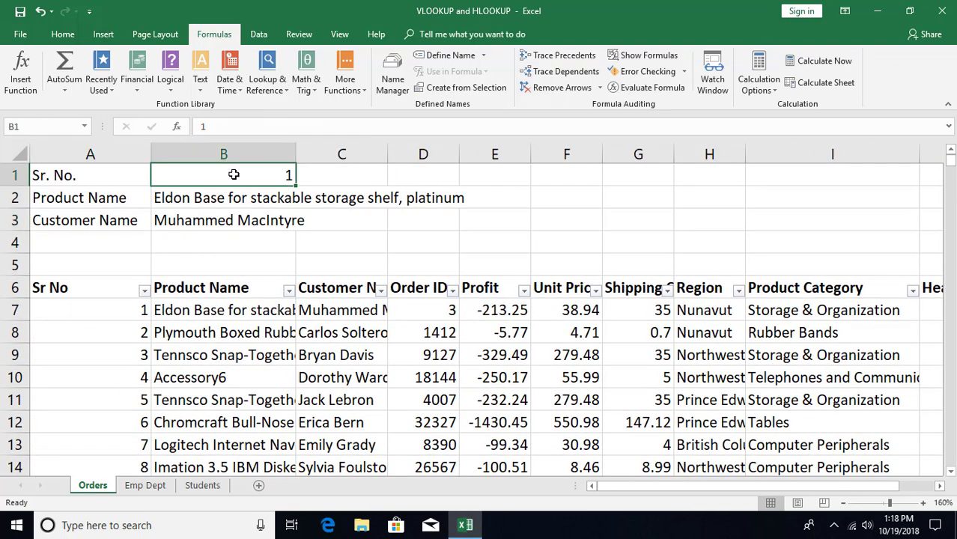
{"action": "type", "text": "2"}
{"action": "key", "text": "Return"}
{"action": "left_click", "coordinate": [234, 174]}
{"action": "type", "text": "3"}
{"action": "key", "text": "Return"}
{"action": "left_click", "coordinate": [233, 174]}
{"action": "type", "text": "4"}
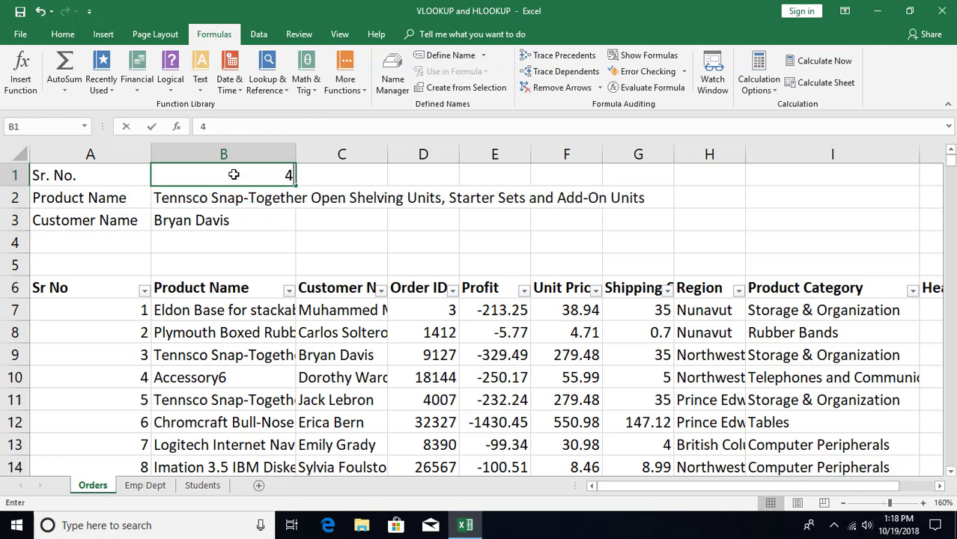
{"action": "key", "text": "Return"}
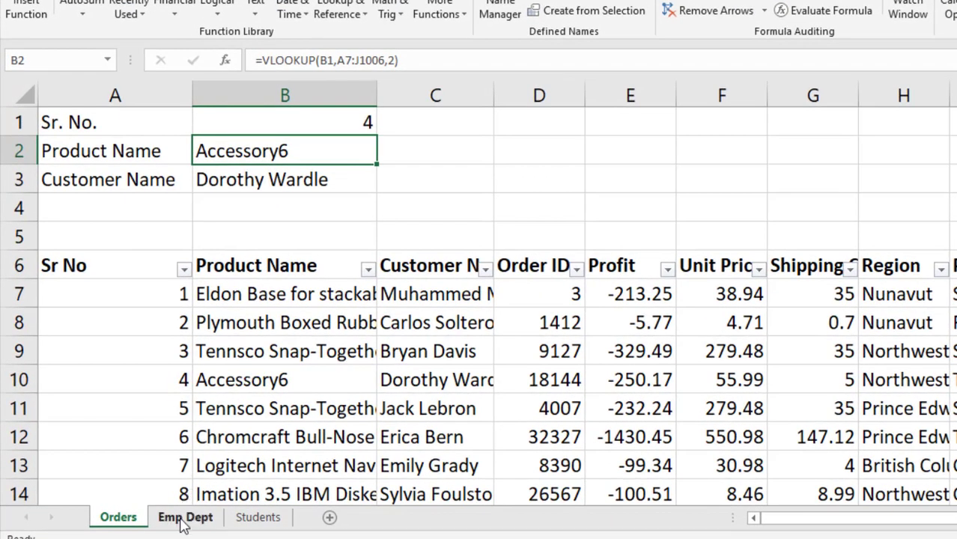
Open the Emp Dept sheet and enter 10 as the first employee's Dept Id in C2.
{"action": "left_click", "coordinate": [183, 519]}
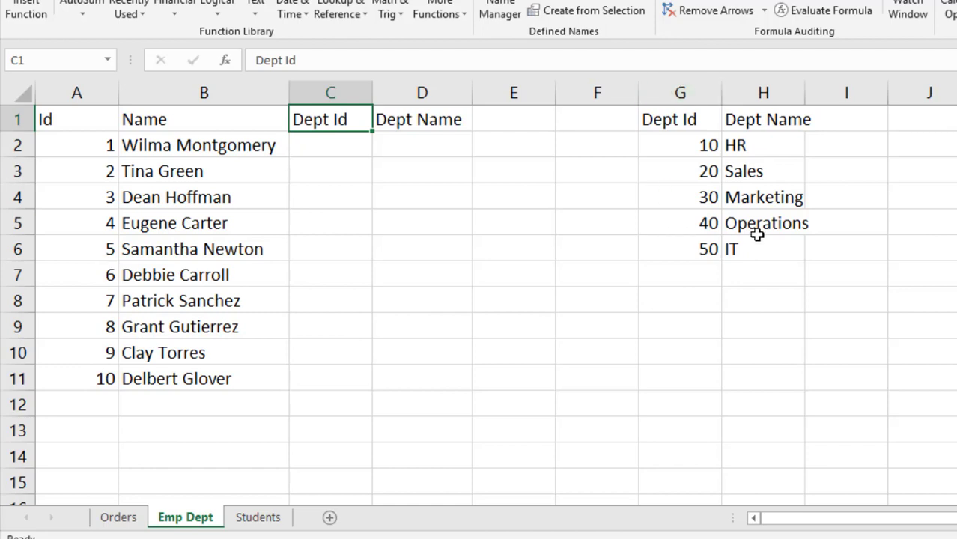
{"action": "left_click", "coordinate": [327, 145]}
{"action": "type", "text": "10"}
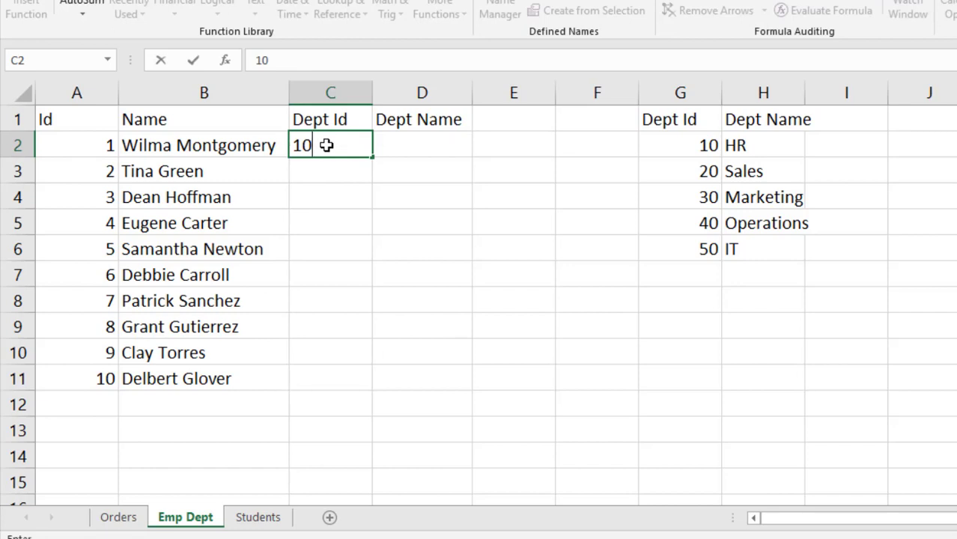
{"action": "key", "text": "ctrl+Return"}
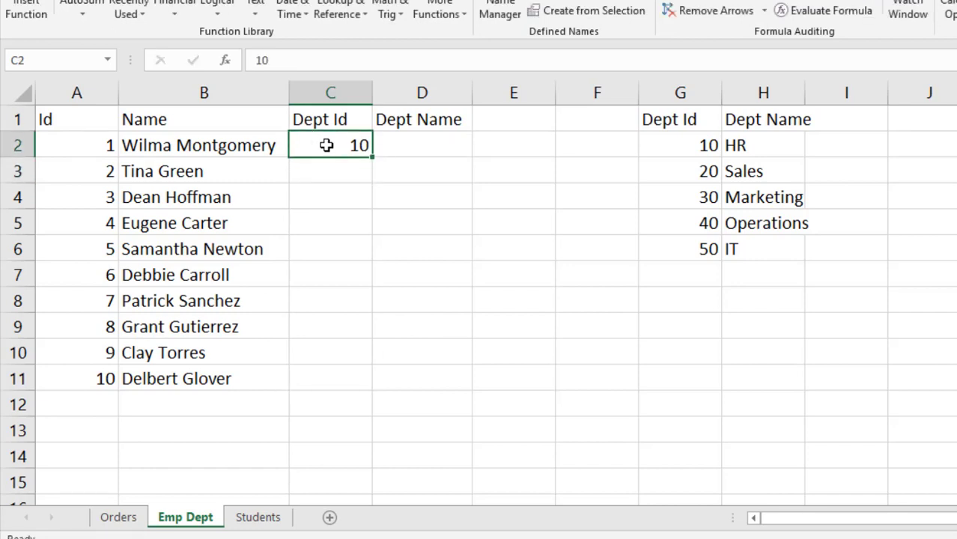
Change the first employee's Dept Id in C2 to 40.
{"action": "left_click", "coordinate": [419, 145]}
{"action": "left_click", "coordinate": [316, 145]}
{"action": "type", "text": "40"}
{"action": "key", "text": "Return"}
{"action": "left_click", "coordinate": [319, 144]}
{"action": "left_click", "coordinate": [403, 145]}
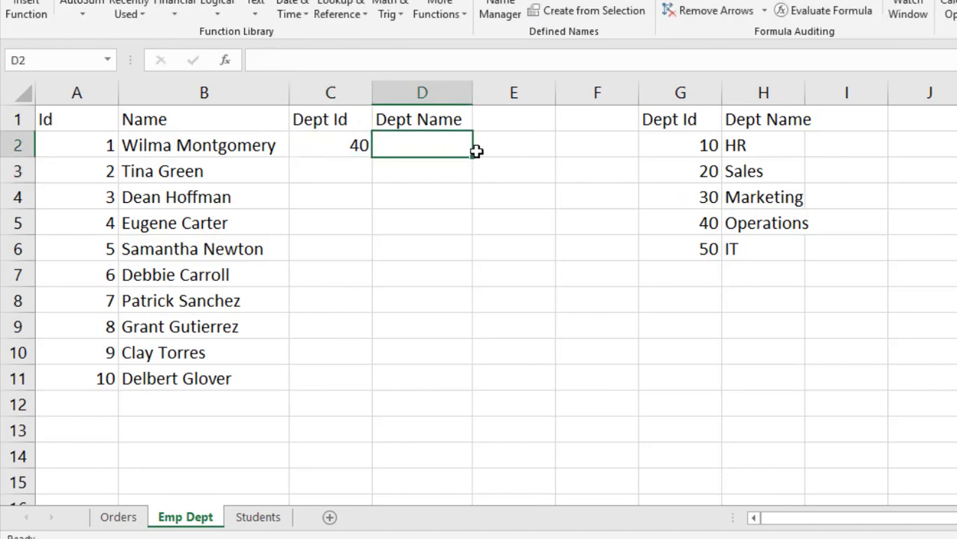
Locate Dept Id 40 in the department table and enter Operation as the first employee's Dept Name in D2.
{"action": "left_click", "coordinate": [352, 146]}
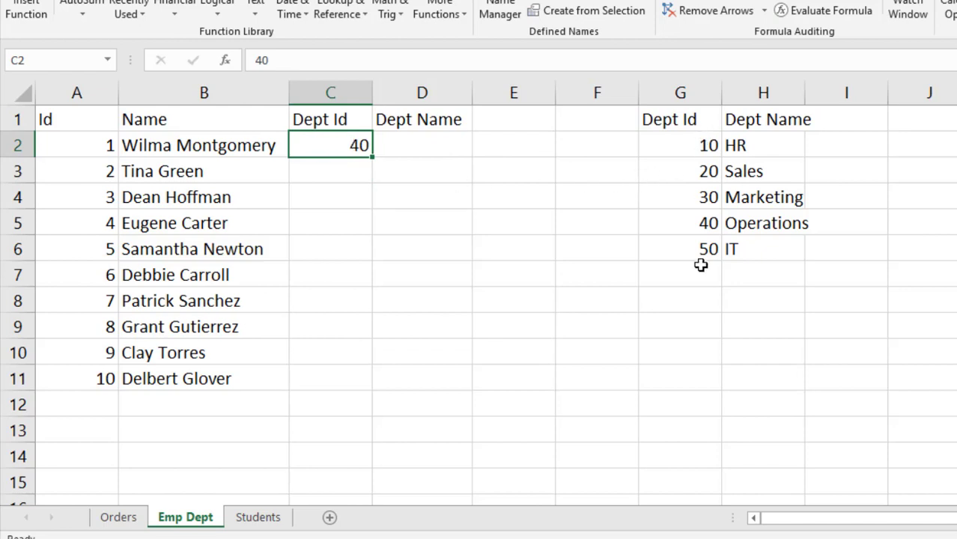
{"action": "left_click", "coordinate": [697, 222]}
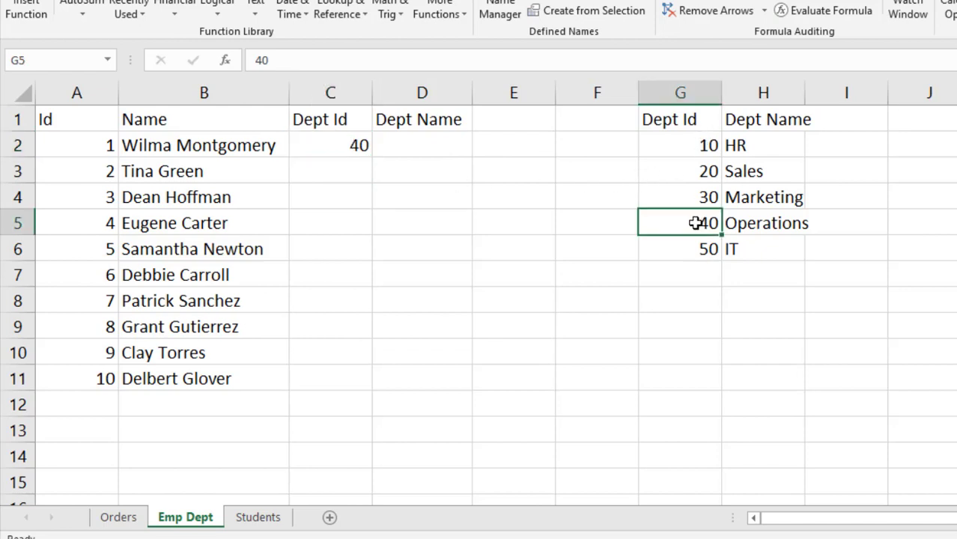
{"action": "left_click", "coordinate": [781, 225]}
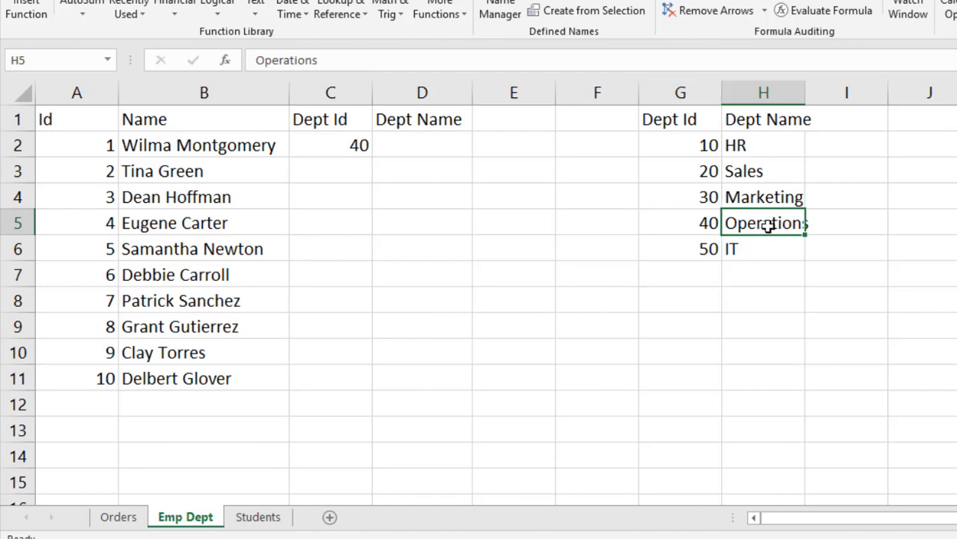
{"action": "left_click", "coordinate": [434, 145]}
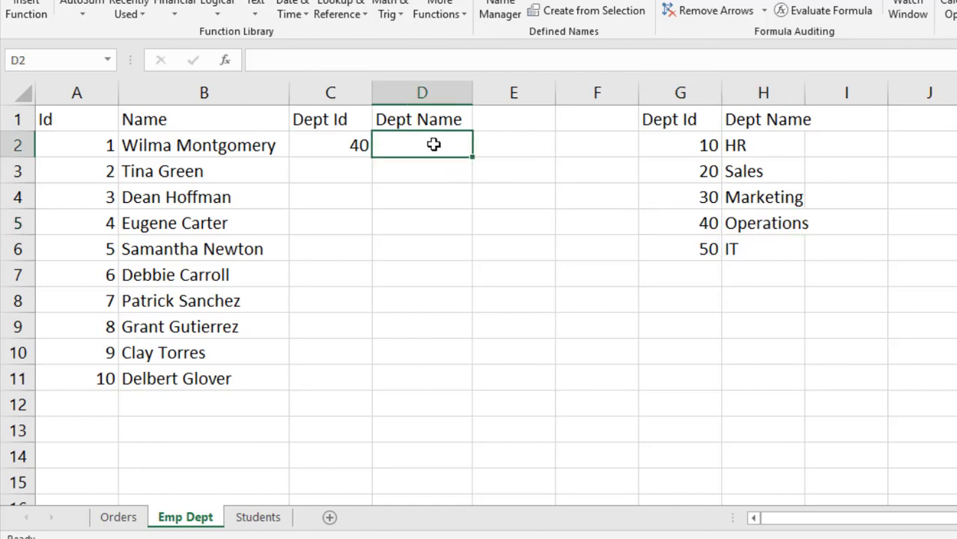
{"action": "type", "text": "Operation"}
{"action": "key", "text": "Return"}
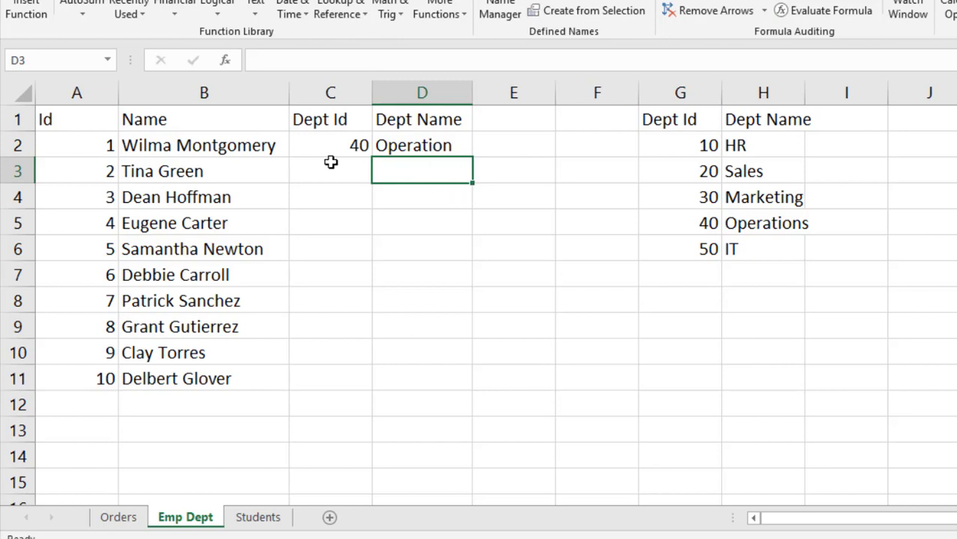
Change the first employee's Dept Id in C2 to 20.
{"action": "left_click", "coordinate": [214, 145]}
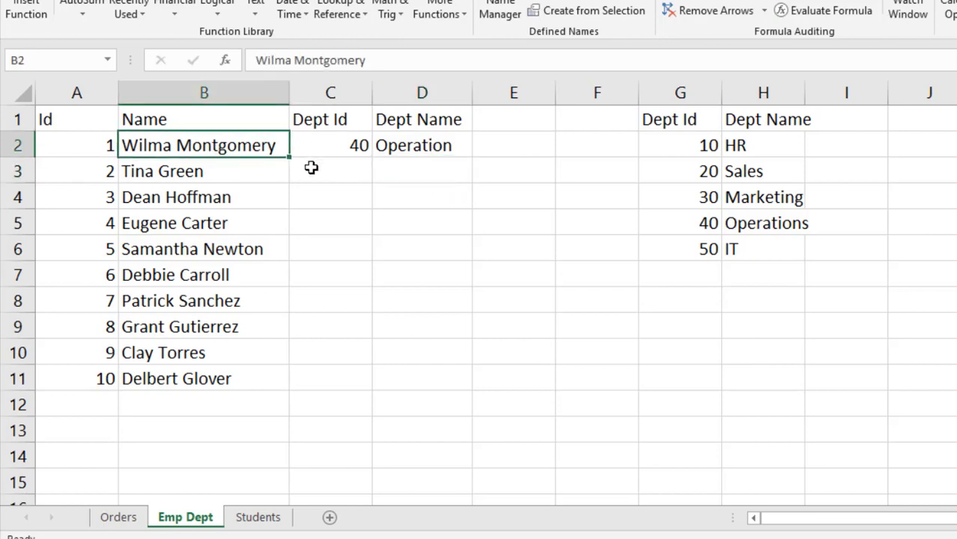
{"action": "left_click", "coordinate": [327, 148]}
{"action": "type", "text": "20"}
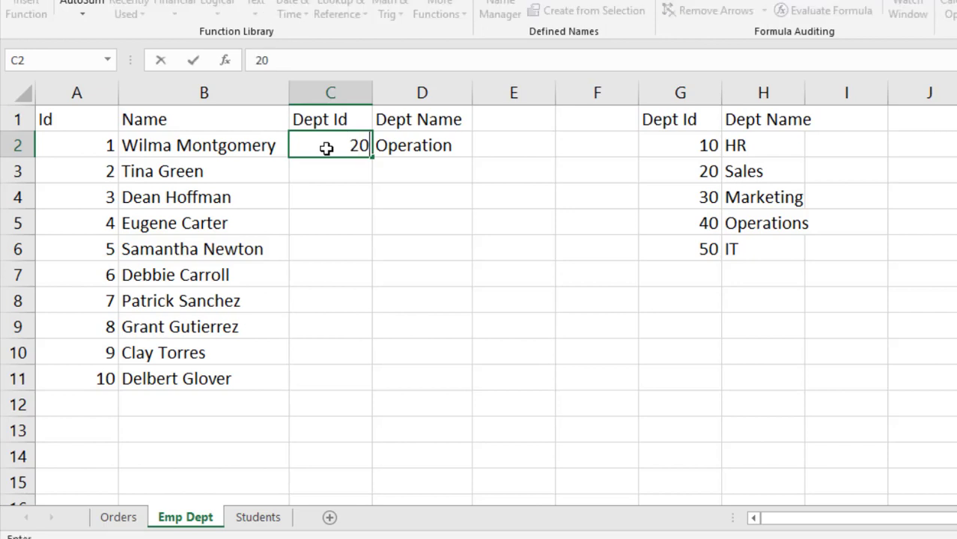
{"action": "key", "text": "Return"}
{"action": "left_click", "coordinate": [346, 147]}
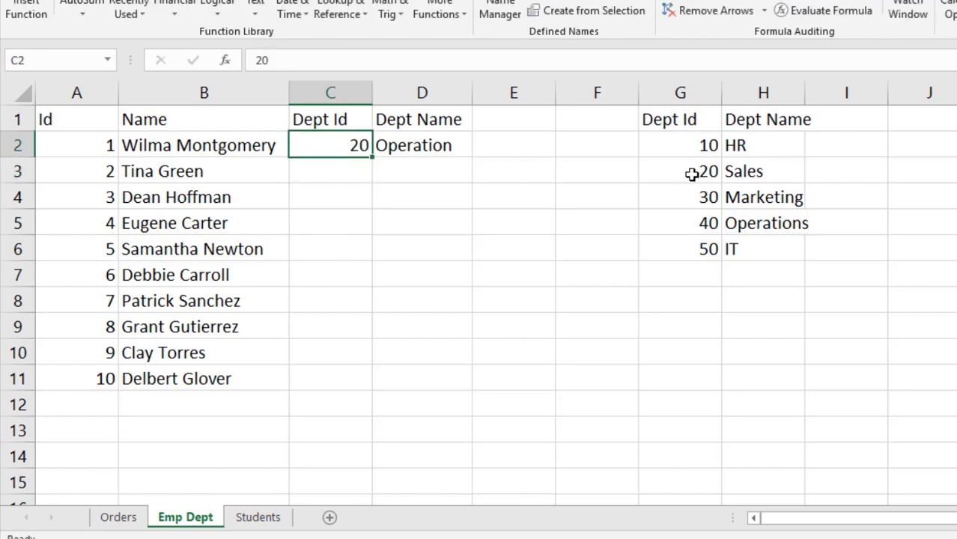
Find the department name for Dept Id 20 and replace the Dept Name in D2 with Sales.
{"action": "left_click", "coordinate": [768, 171]}
{"action": "left_click", "coordinate": [397, 146]}
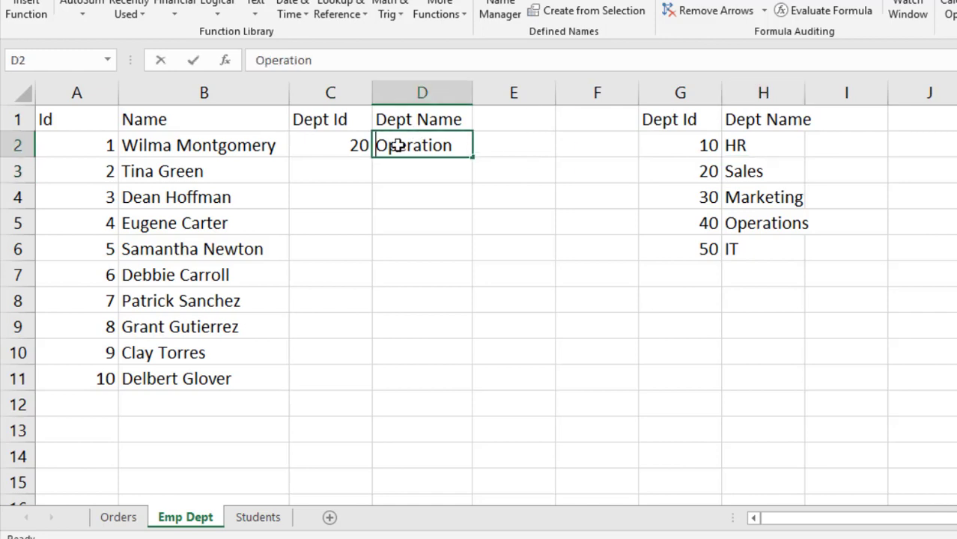
{"action": "type", "text": "Sales"}
{"action": "key", "text": "Return"}
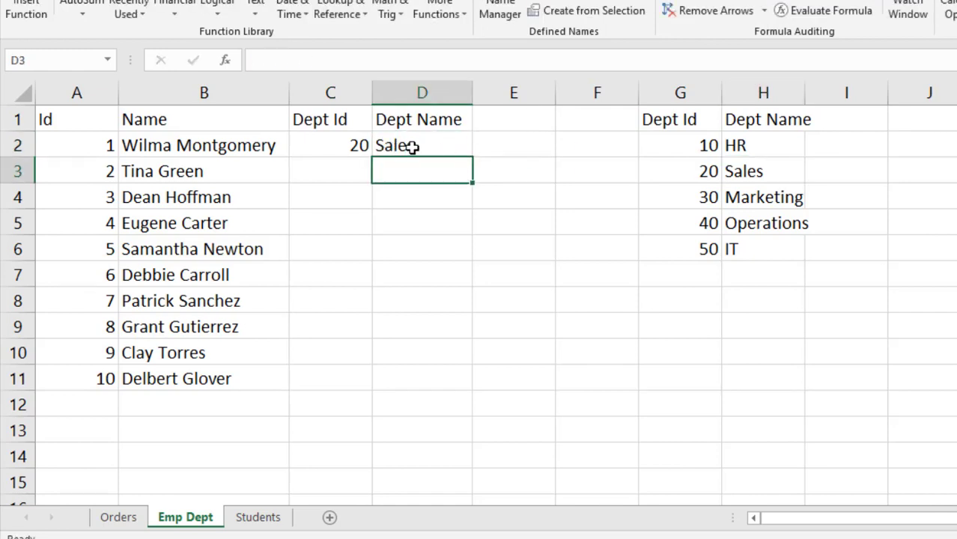
{"action": "left_click", "coordinate": [421, 149]}
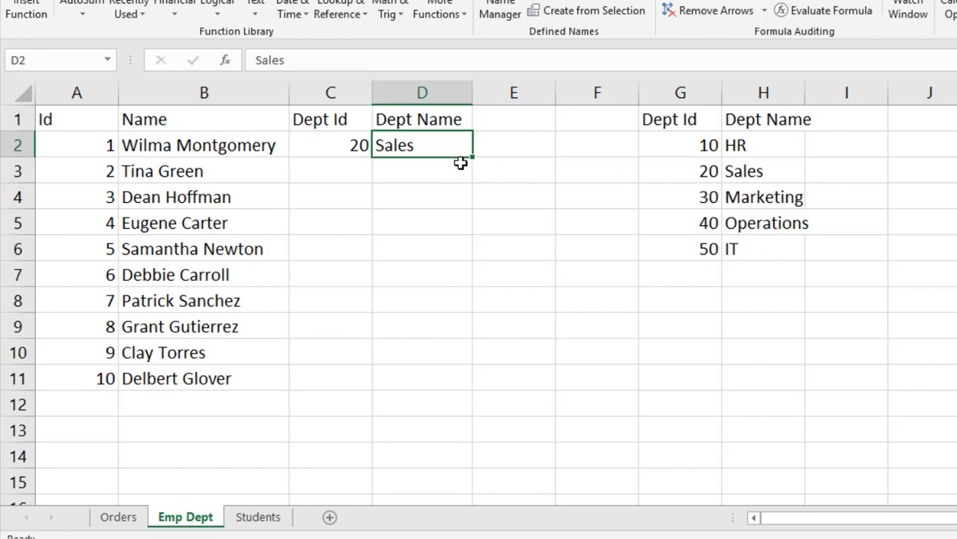
Replace the Dept Name in D2 with =VLOOKUP(C2,G2:H6,2) to look up the department from the Dept Id.
{"action": "key", "text": "Delete"}
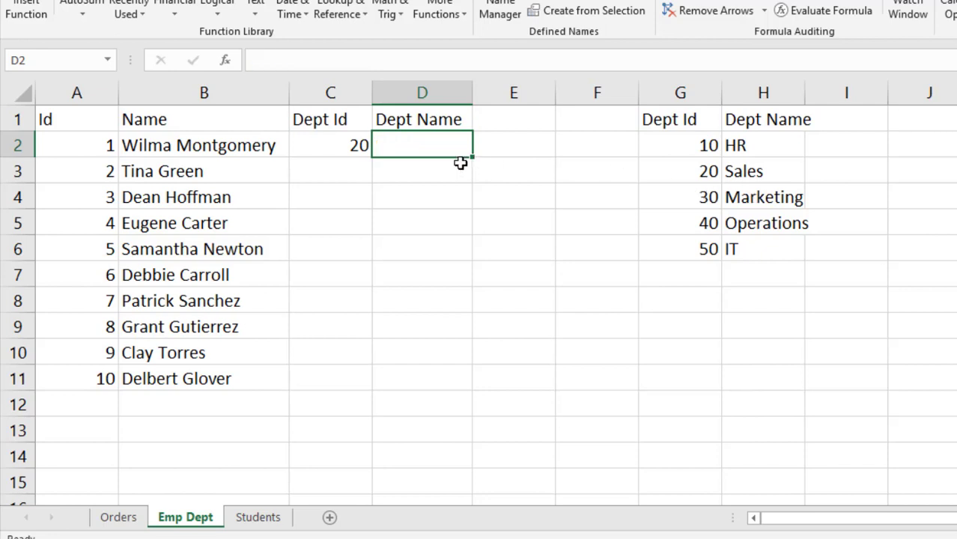
{"action": "type", "text": "=vl"}
{"action": "key", "text": "Tab"}
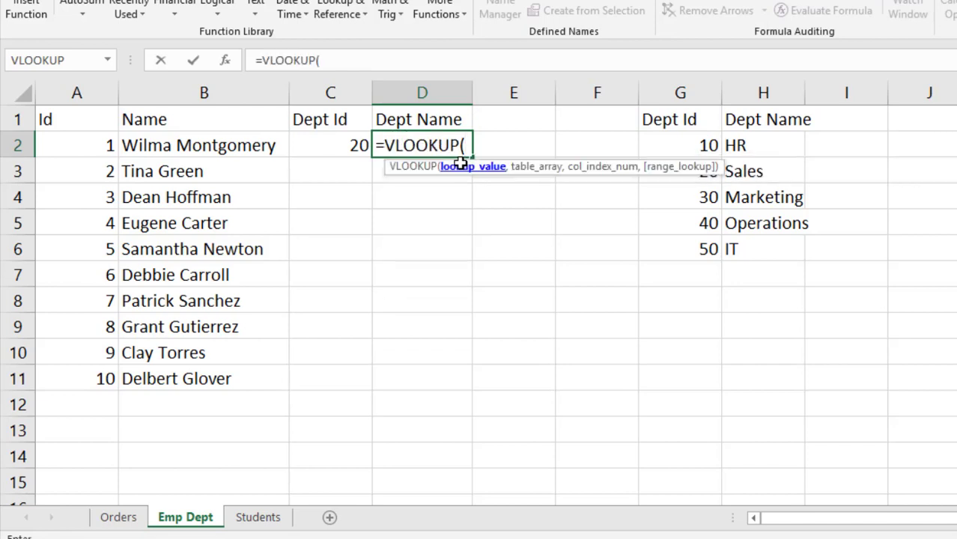
{"action": "left_click", "coordinate": [343, 150]}
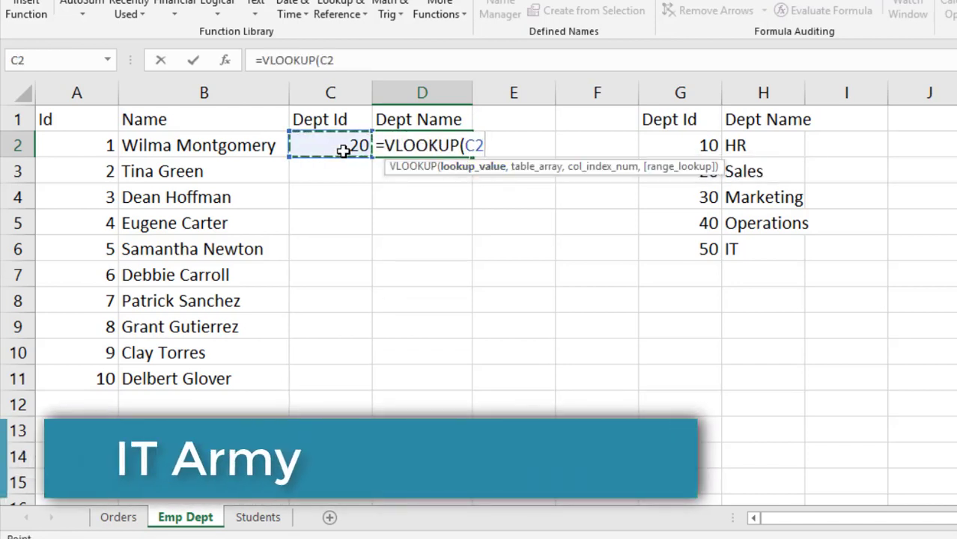
{"action": "type", "text": ","}
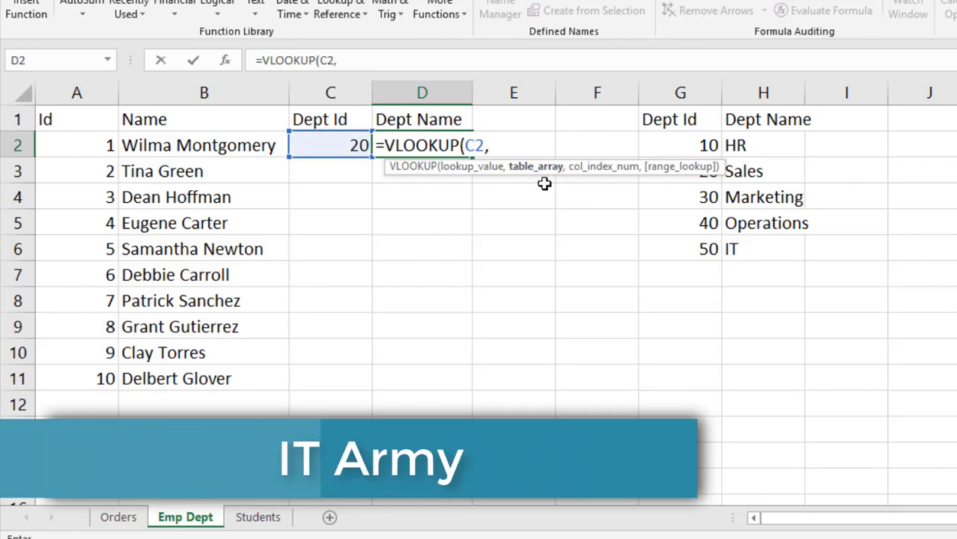
{"action": "left_click_drag", "start_coordinate": [671, 142], "coordinate": [759, 250]}
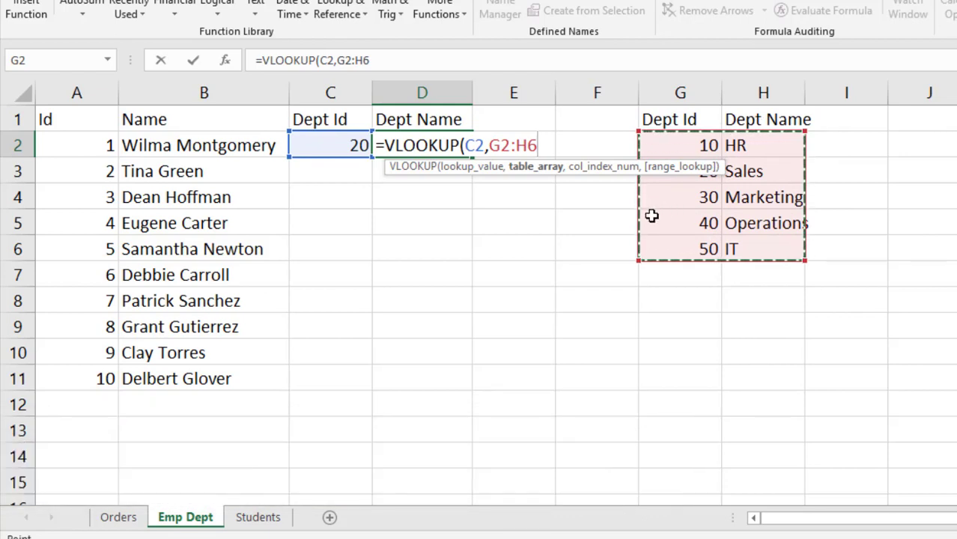
{"action": "type", "text": ","}
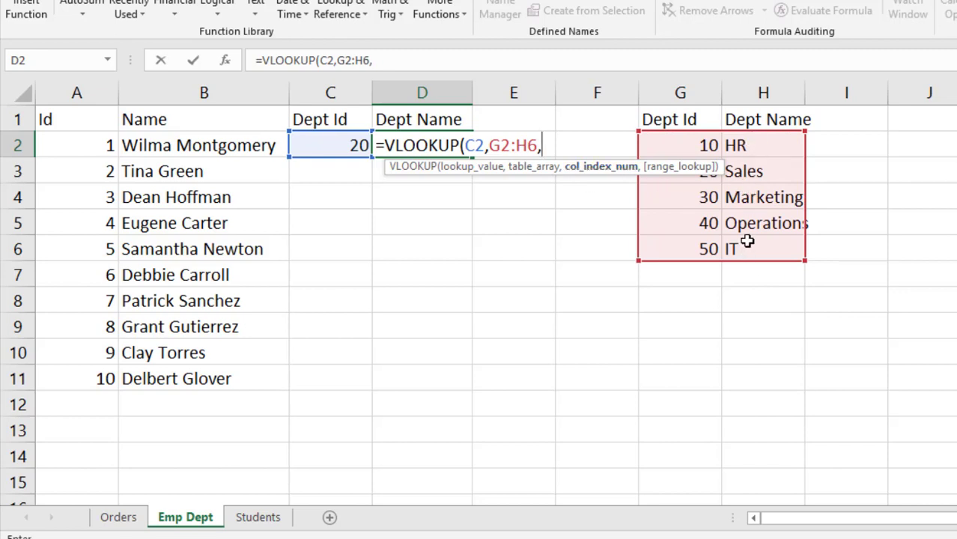
{"action": "type", "text": "2"}
{"action": "key", "text": "Return"}
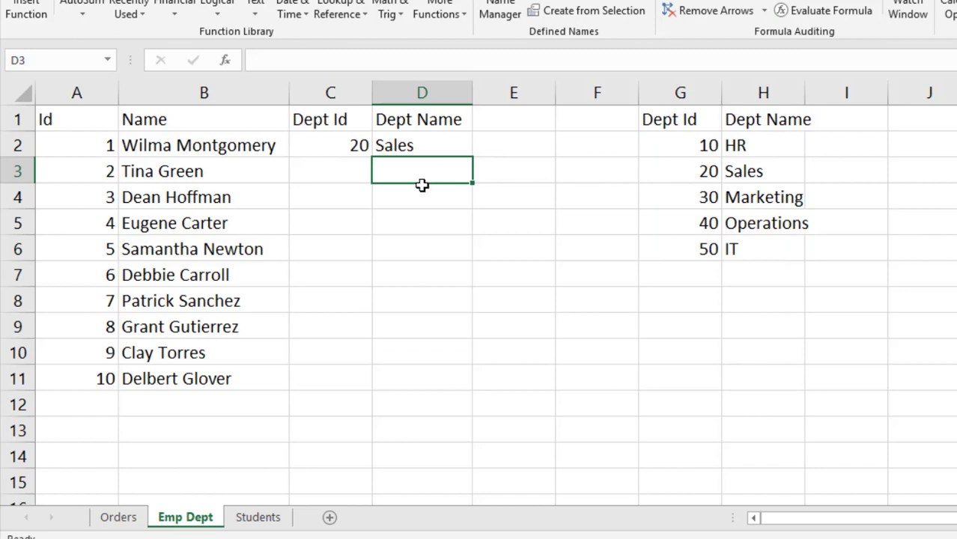
Test the lookup by changing the first employee's Dept Id in C2 to 40.
{"action": "left_click", "coordinate": [353, 148]}
{"action": "type", "text": "40"}
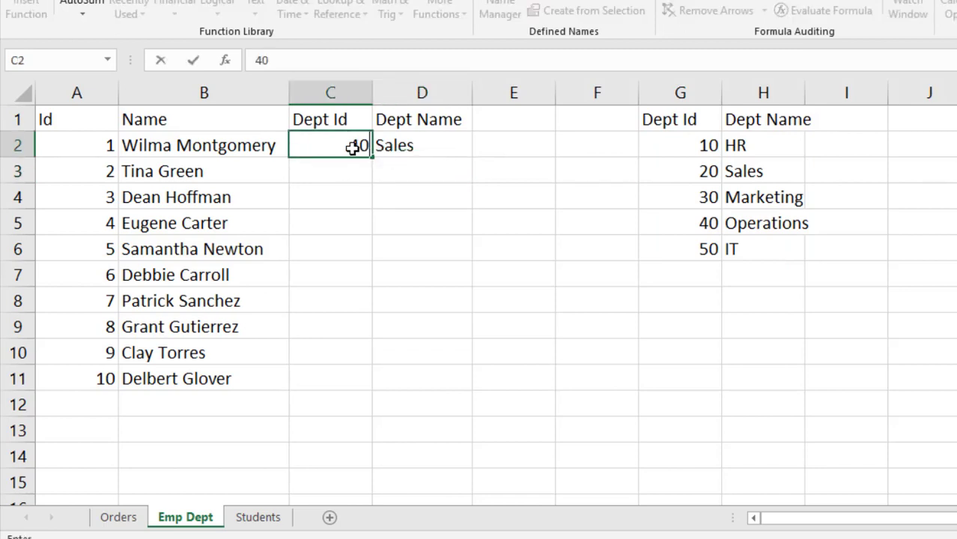
{"action": "key", "text": "Return"}
Set the first employee's Dept Id in C2 to 30.
{"action": "left_click", "coordinate": [353, 148]}
{"action": "type", "text": "30"}
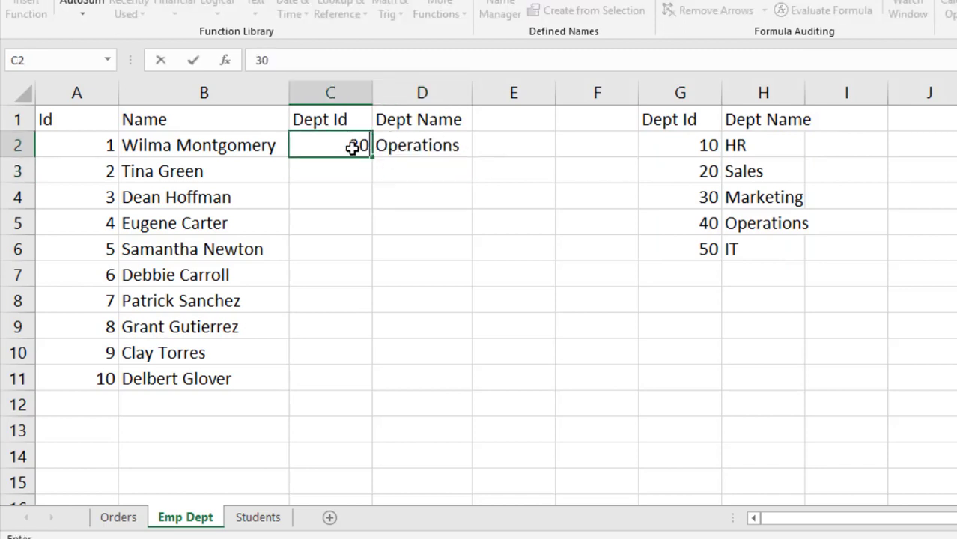
{"action": "key", "text": "Return"}
{"action": "left_click", "coordinate": [352, 147]}
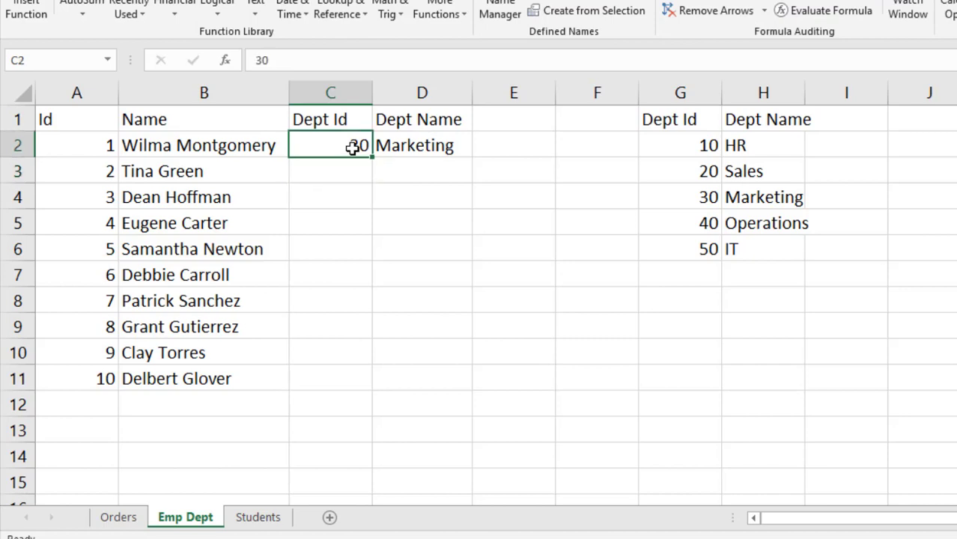
Copy the VLOOKUP formula with its relative table range from D2 down to D11.
{"action": "left_click", "coordinate": [424, 145]}
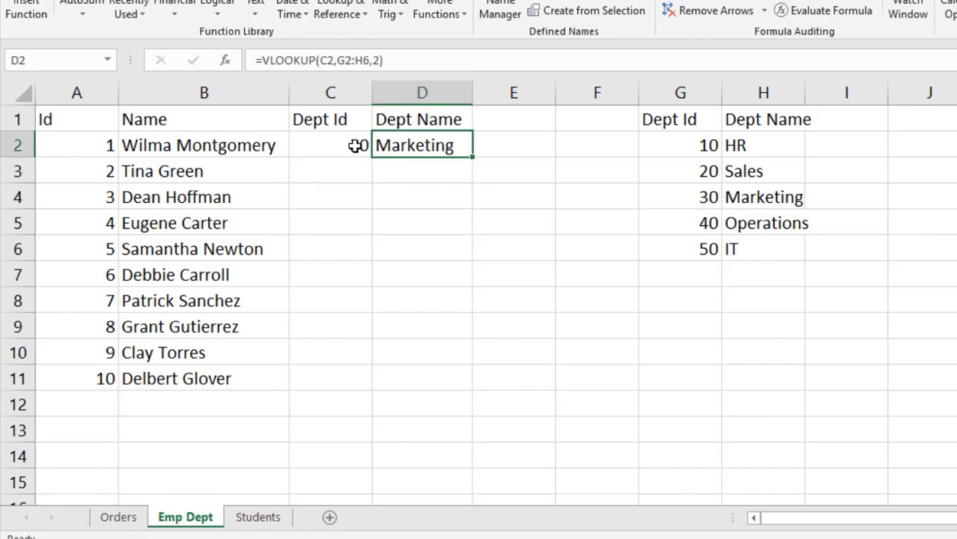
{"action": "left_click", "coordinate": [334, 170]}
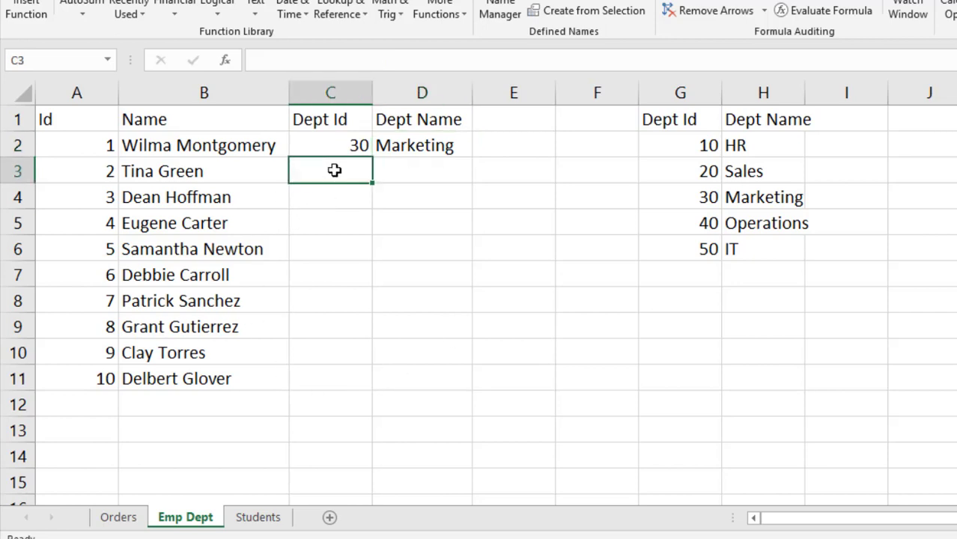
{"action": "left_click", "coordinate": [442, 146]}
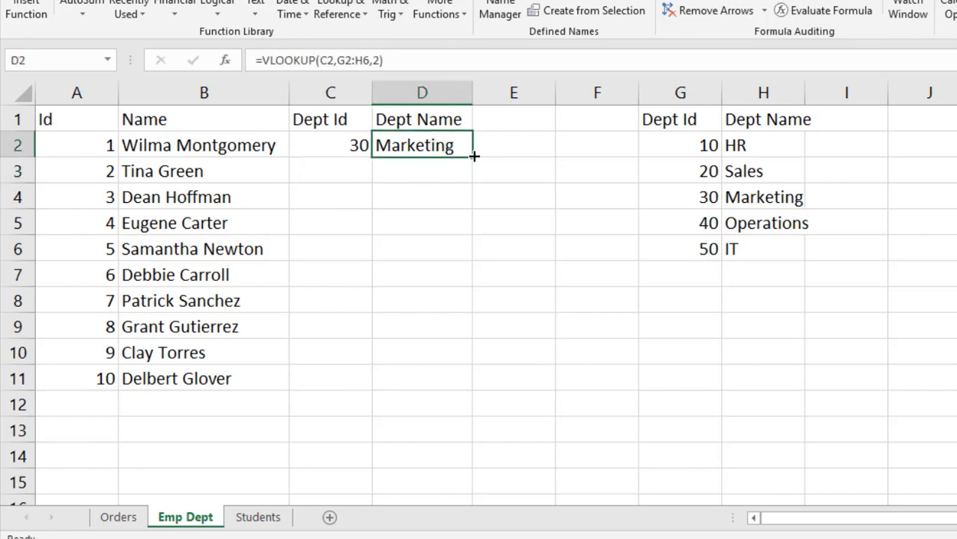
{"action": "left_click_drag", "start_coordinate": [474, 156], "coordinate": [466, 391]}
Enter Dept Id 30 for the second employee in C3 and 10 for the third in C4.
{"action": "left_click", "coordinate": [322, 166]}
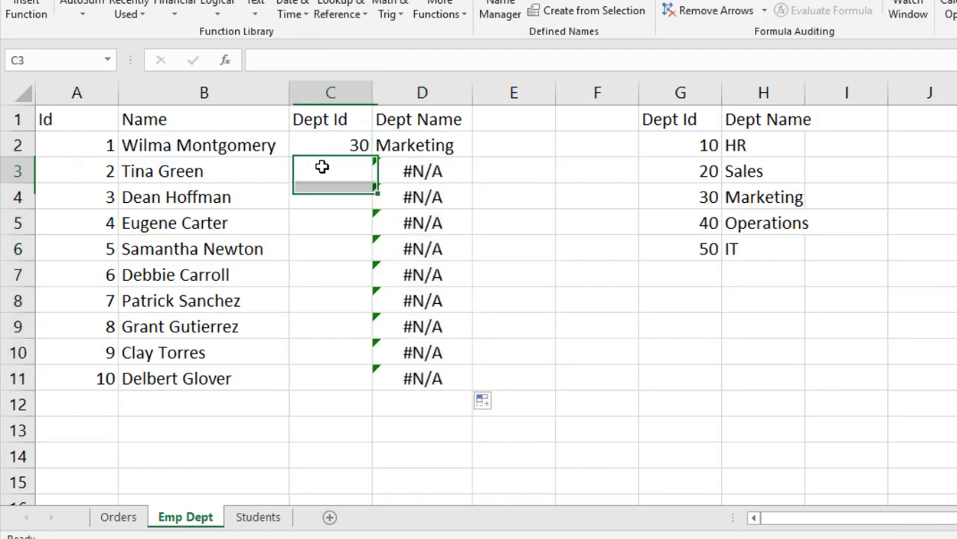
{"action": "type", "text": "30"}
{"action": "key", "text": "Return"}
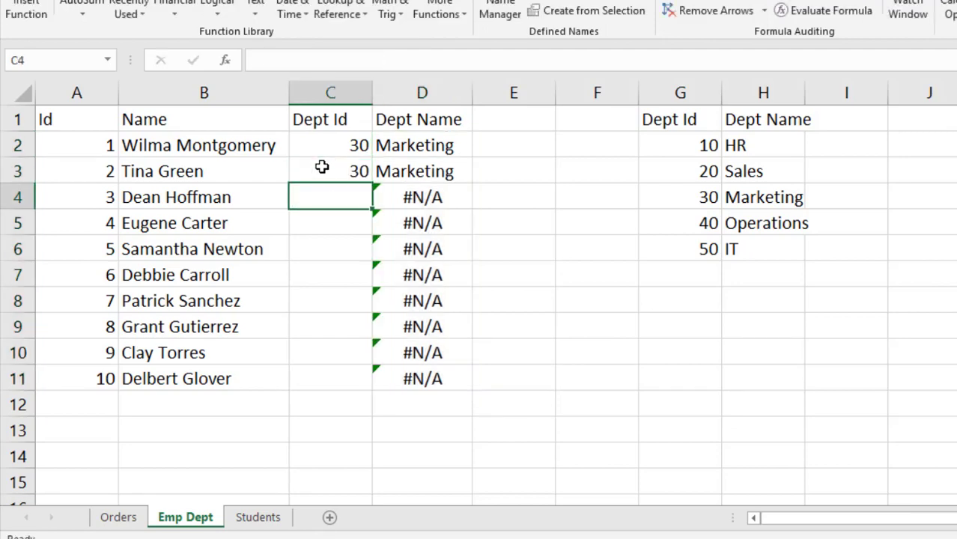
{"action": "type", "text": "10"}
{"action": "key", "text": "Return"}
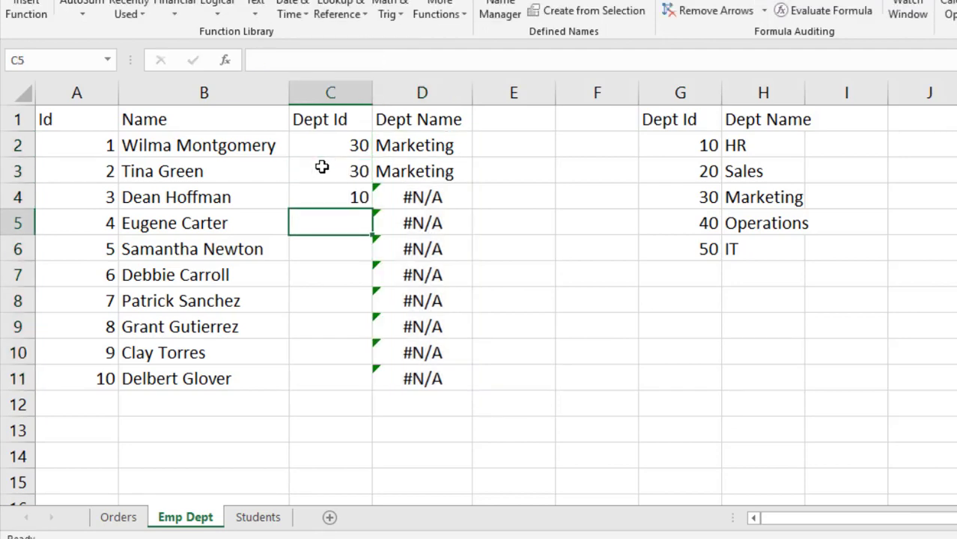
Check the VLOOKUP formula in D4 and compare its table range with the department table in columns G and H.
{"action": "left_click", "coordinate": [344, 193]}
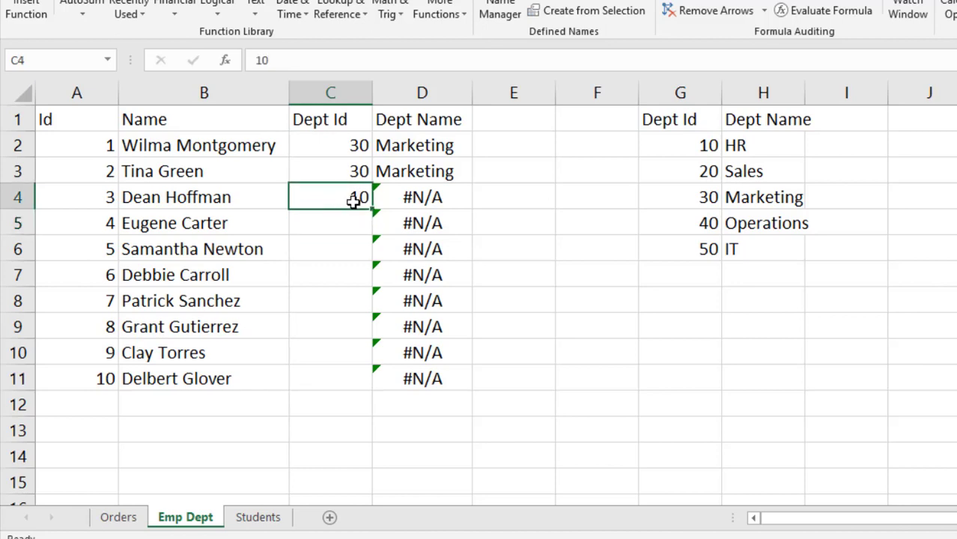
{"action": "left_click", "coordinate": [414, 196]}
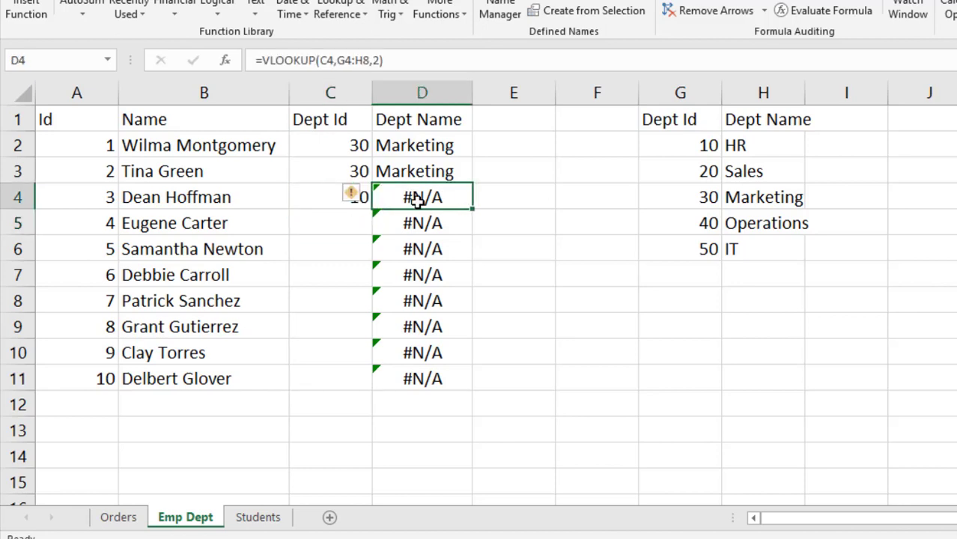
{"action": "left_click", "coordinate": [687, 146]}
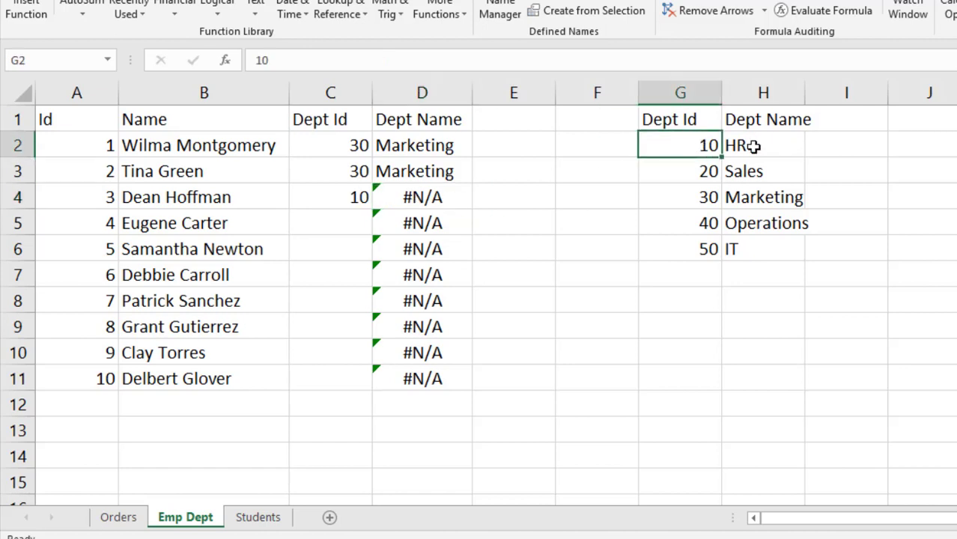
{"action": "left_click", "coordinate": [413, 199]}
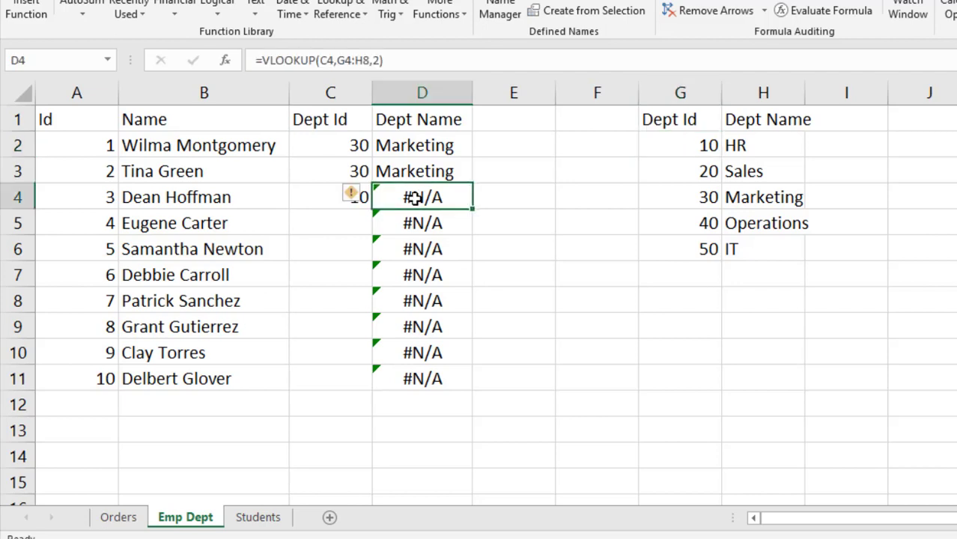
{"action": "double_click", "coordinate": [447, 199]}
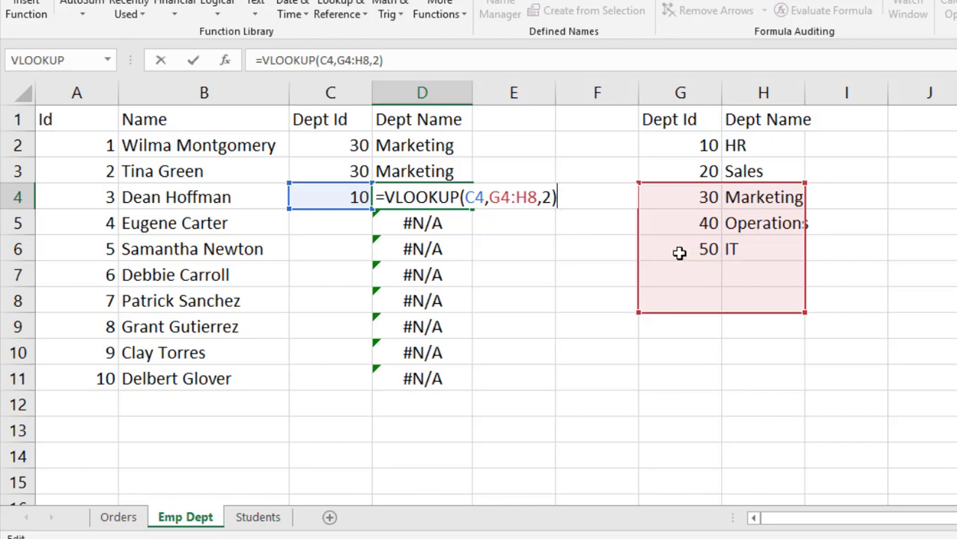
{"action": "key", "text": "ctrl+Return"}
Make the table range in D2's VLOOKUP absolute as $G$2:$H$6 and fill the formula down to D11.
{"action": "left_click", "coordinate": [425, 152]}
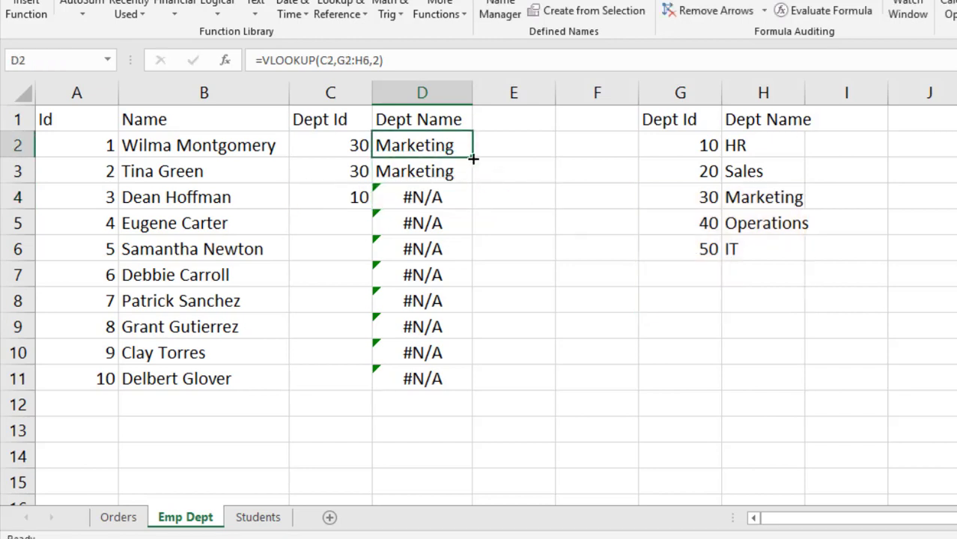
{"action": "key", "text": "F2"}
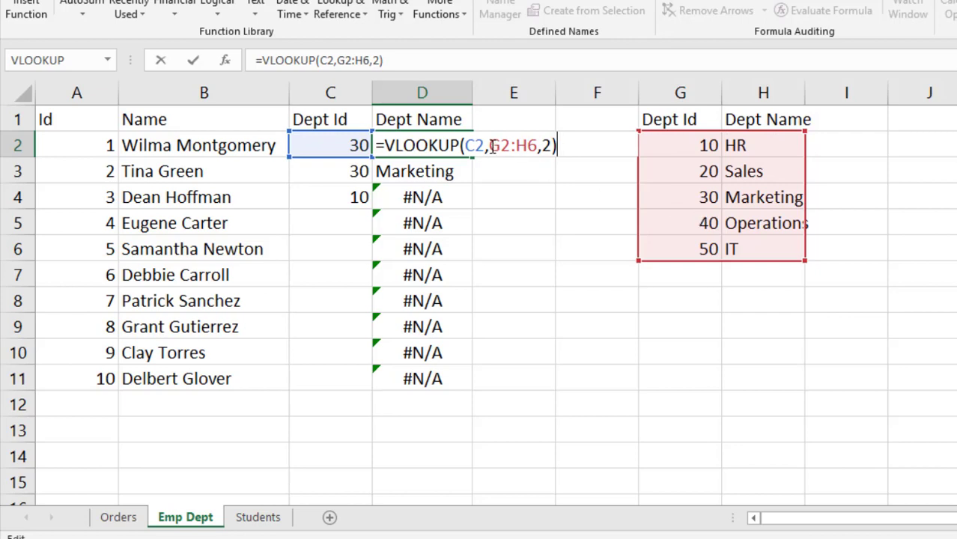
{"action": "left_click_drag", "start_coordinate": [492, 146], "coordinate": [528, 162]}
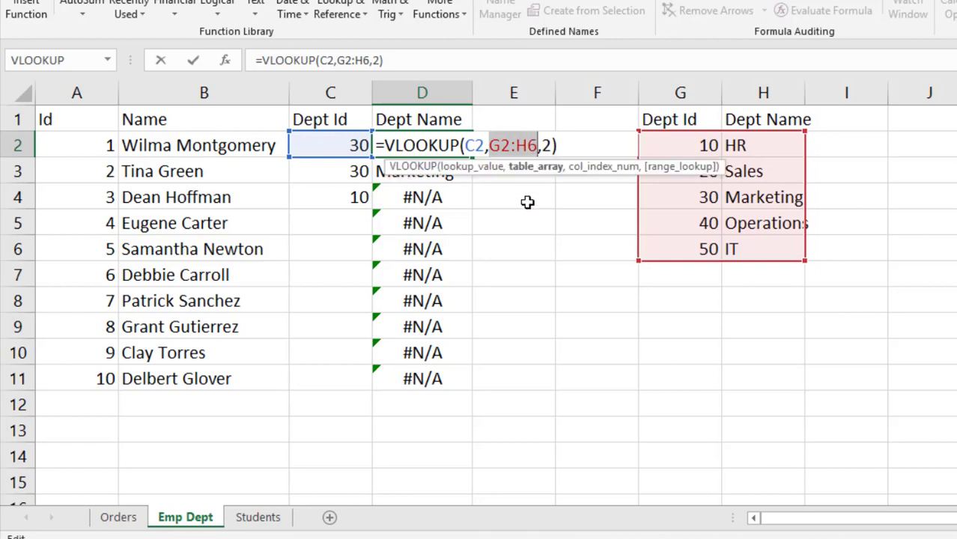
{"action": "key", "text": "F4"}
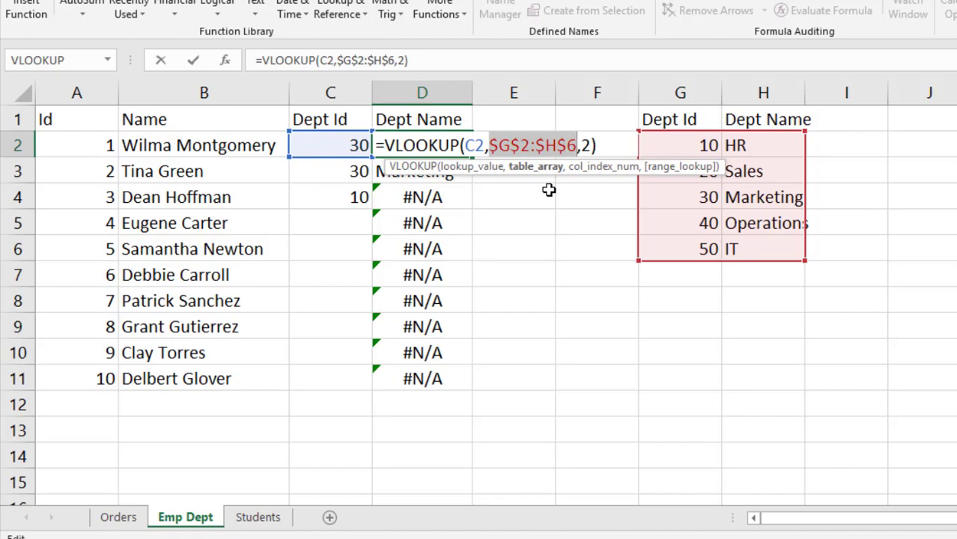
{"action": "key", "text": "Return"}
{"action": "key", "text": "Up"}
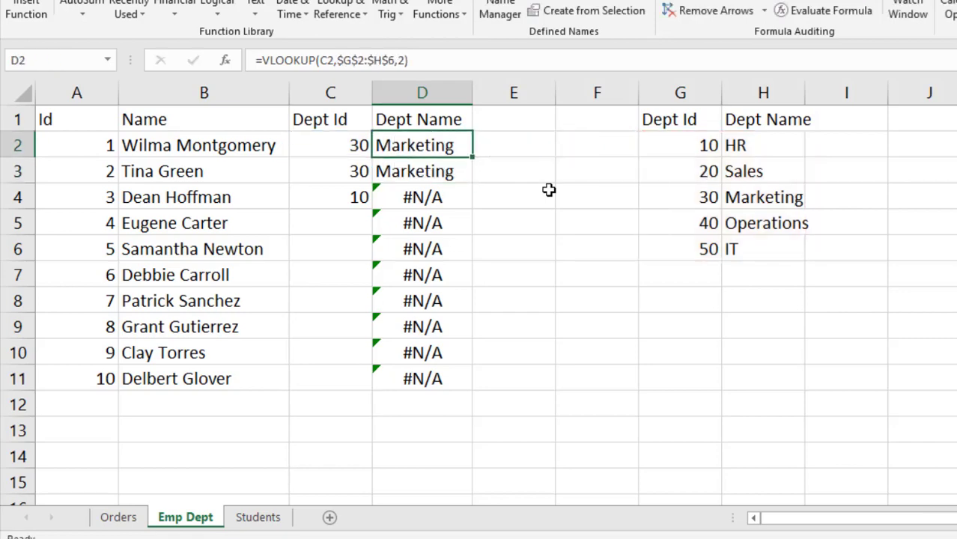
{"action": "double_click", "coordinate": [472, 156]}
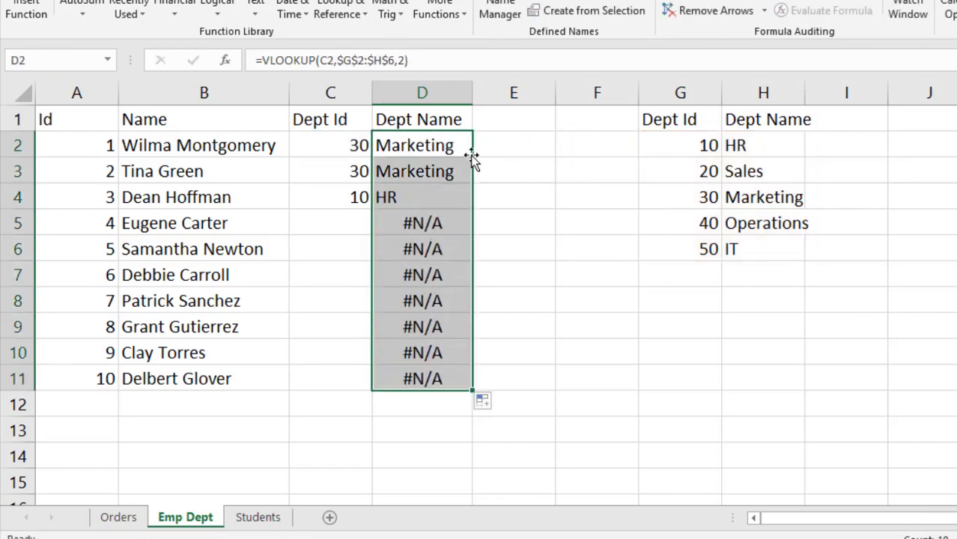
Enter Dept Id 40 for the fourth employee in C5 and 50 for the fifth in C6.
{"action": "left_click", "coordinate": [347, 198]}
{"action": "left_click", "coordinate": [340, 222]}
{"action": "type", "text": "40"}
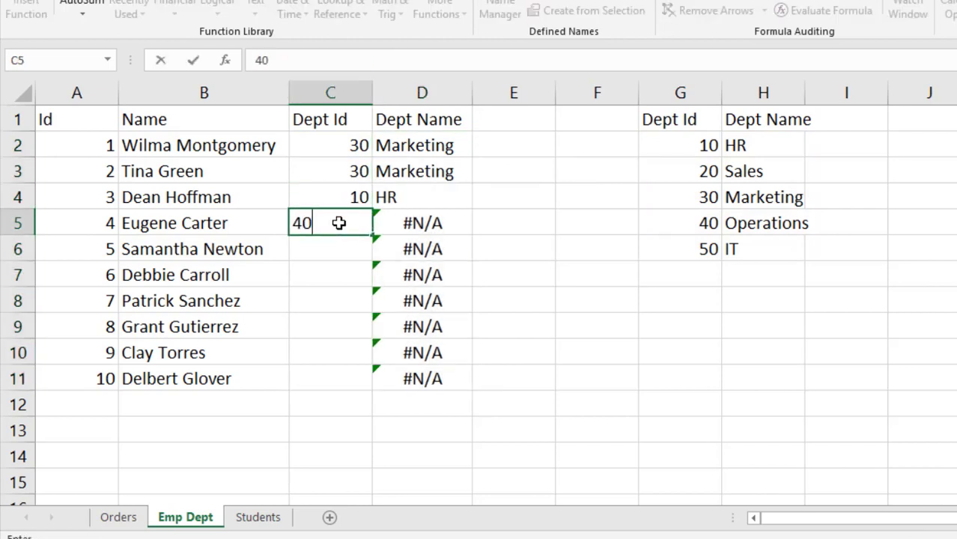
{"action": "key", "text": "Return"}
{"action": "type", "text": "50"}
{"action": "key", "text": "Return"}
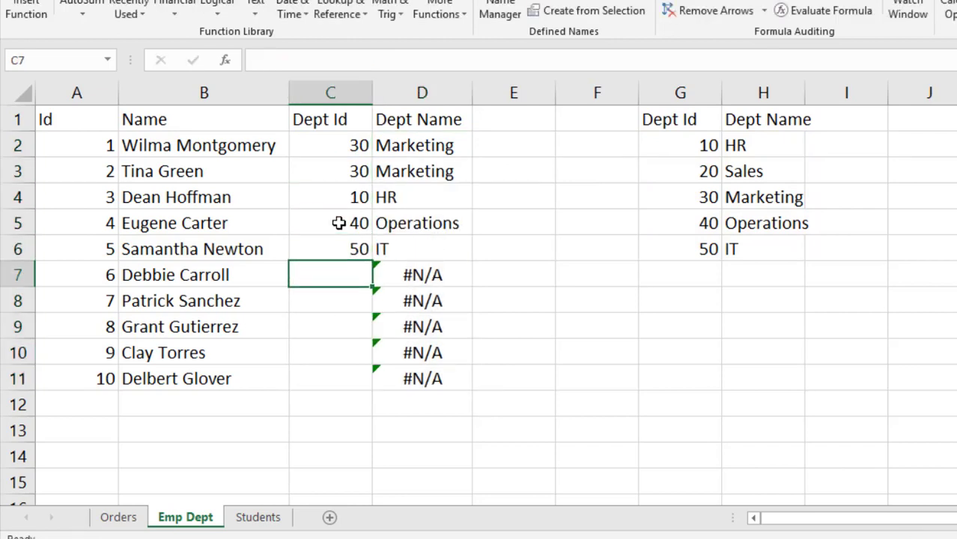
Enter the unlisted Dept Id 90 for the sixth employee in C7.
{"action": "type", "text": "90"}
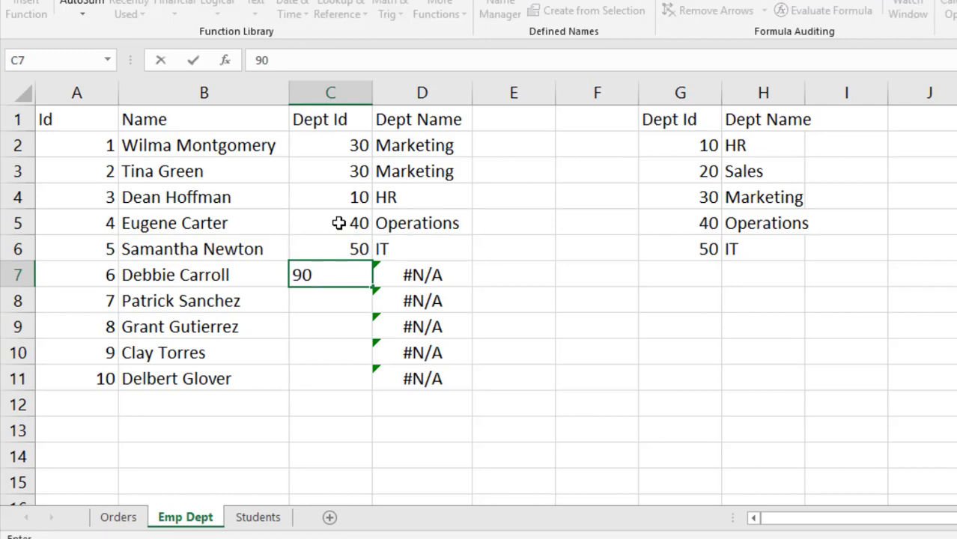
{"action": "key", "text": "Return"}
{"action": "key", "text": "Return"}
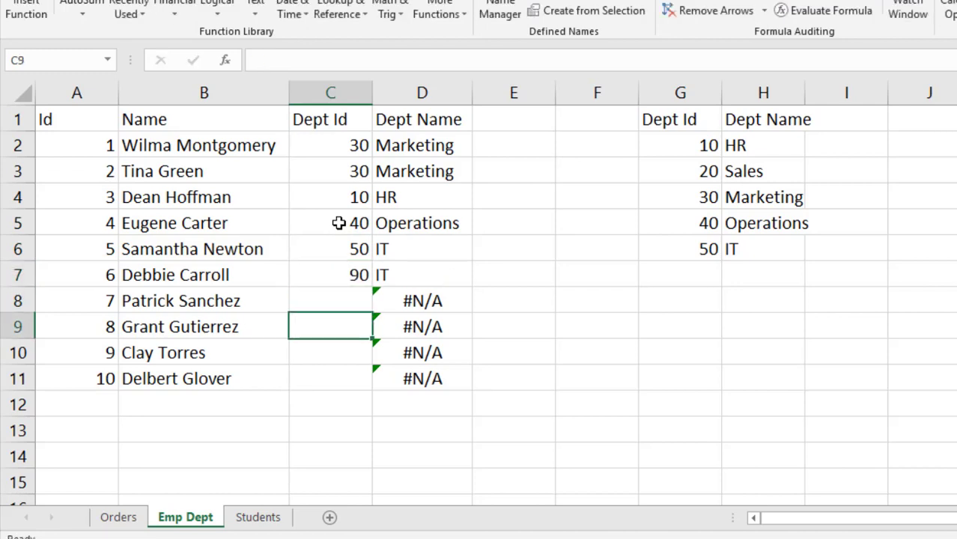
Set the sixth employee's Dept Id in C7 to 15 and check the first entry of the department table.
{"action": "left_click", "coordinate": [338, 275]}
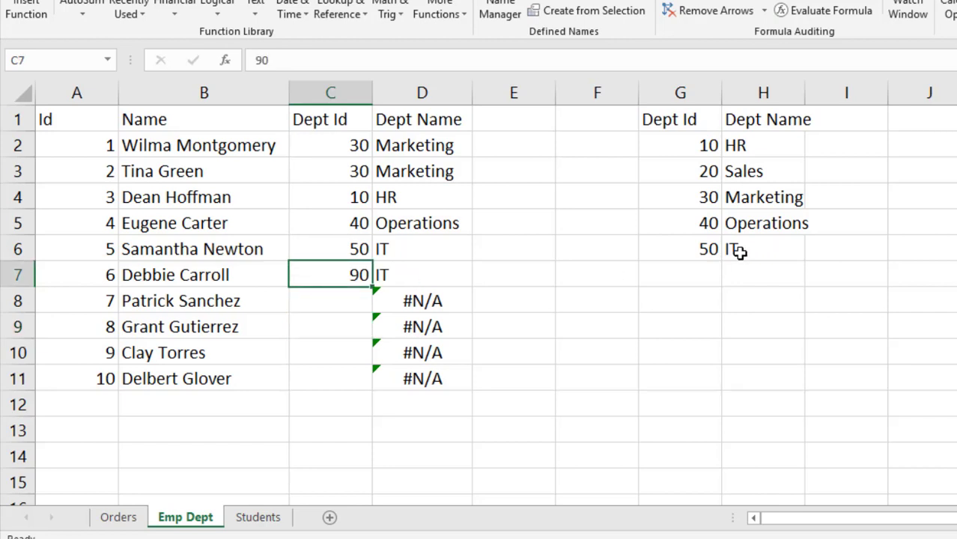
{"action": "type", "text": "15"}
{"action": "key", "text": "Return"}
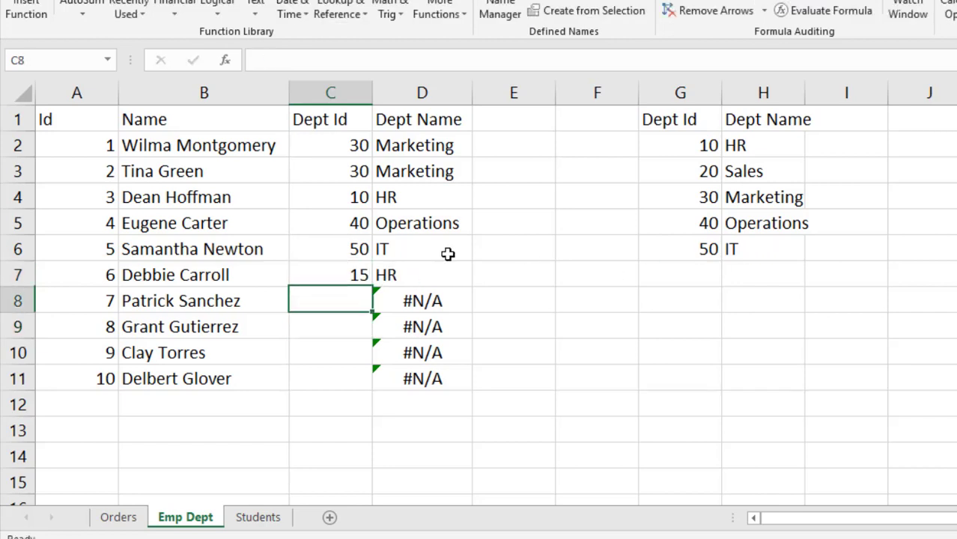
{"action": "key", "text": "Up"}
{"action": "left_click", "coordinate": [758, 148]}
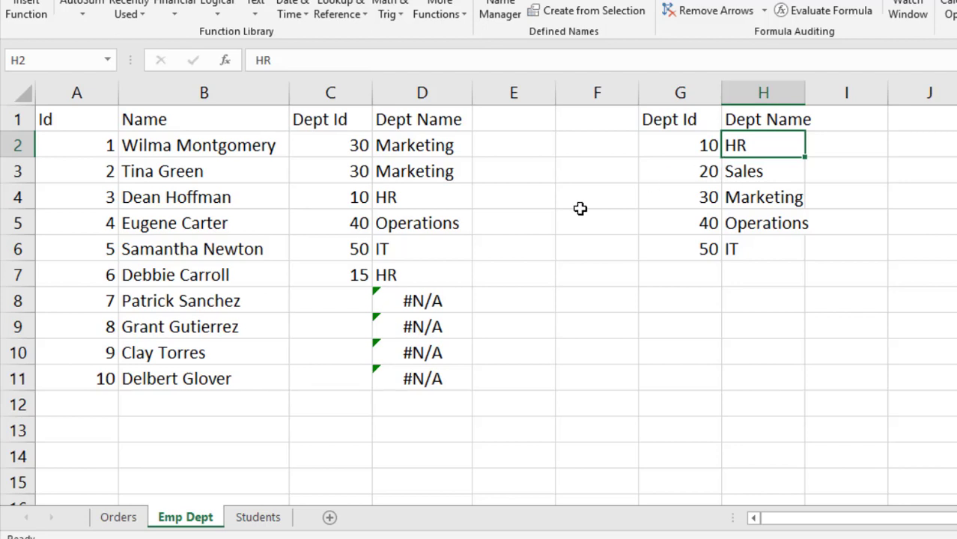
{"action": "left_click", "coordinate": [683, 146]}
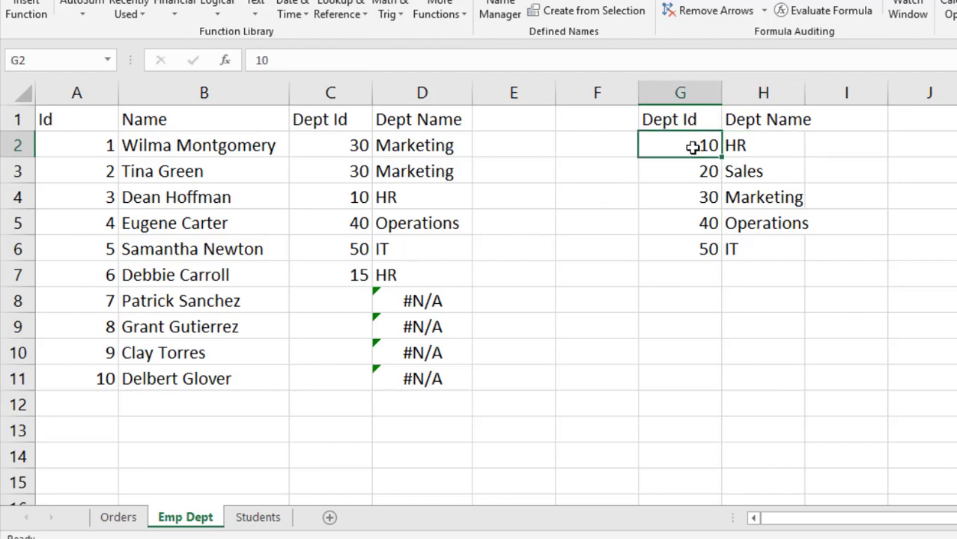
Add FALSE for an exact match to D2's VLOOKUP and fill the formula down to D11.
{"action": "left_click", "coordinate": [706, 170]}
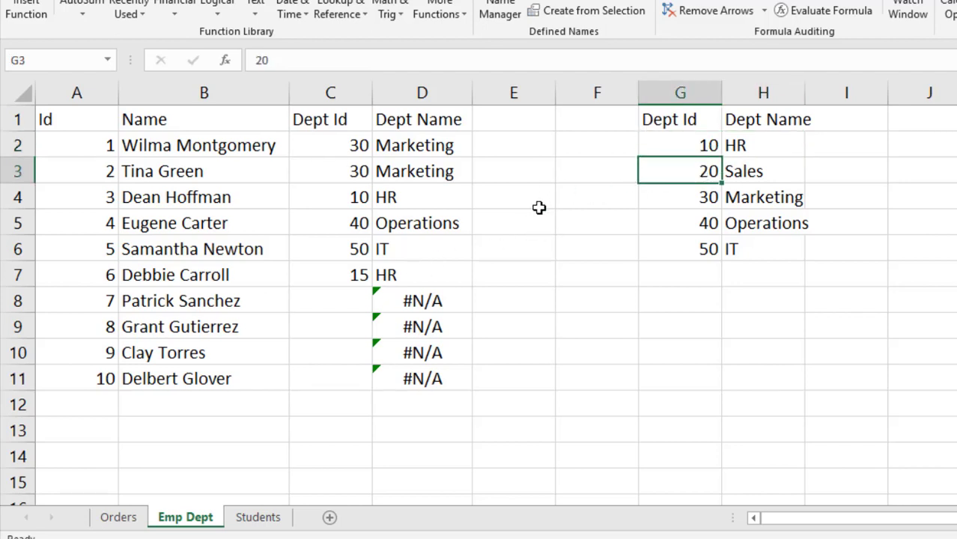
{"action": "left_click", "coordinate": [748, 143]}
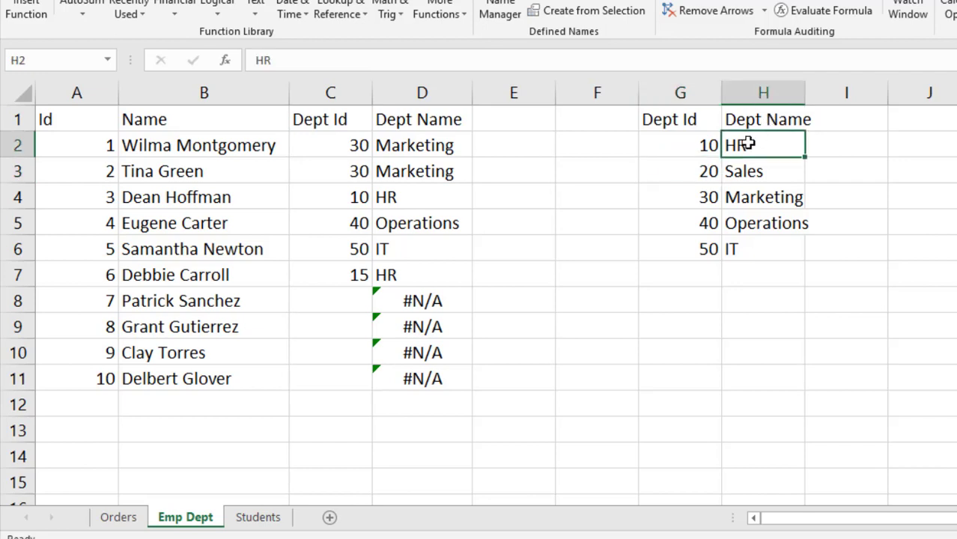
{"action": "left_click", "coordinate": [423, 153]}
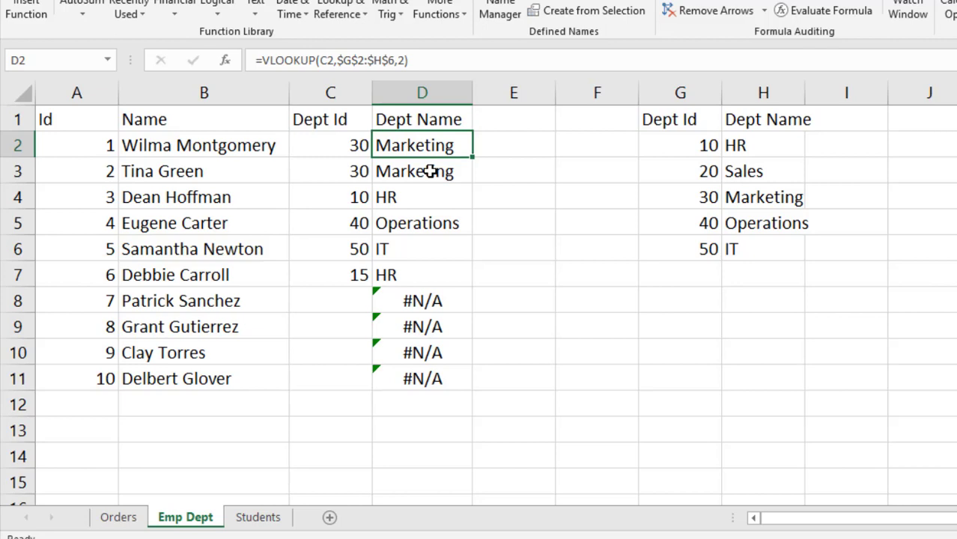
{"action": "key", "text": "F2"}
{"action": "left_click", "coordinate": [592, 145]}
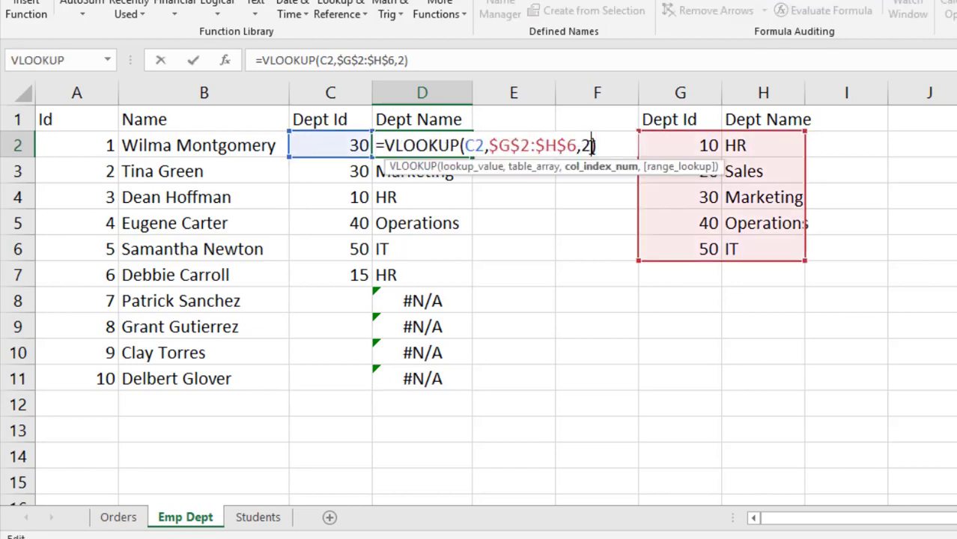
{"action": "type", "text": ","}
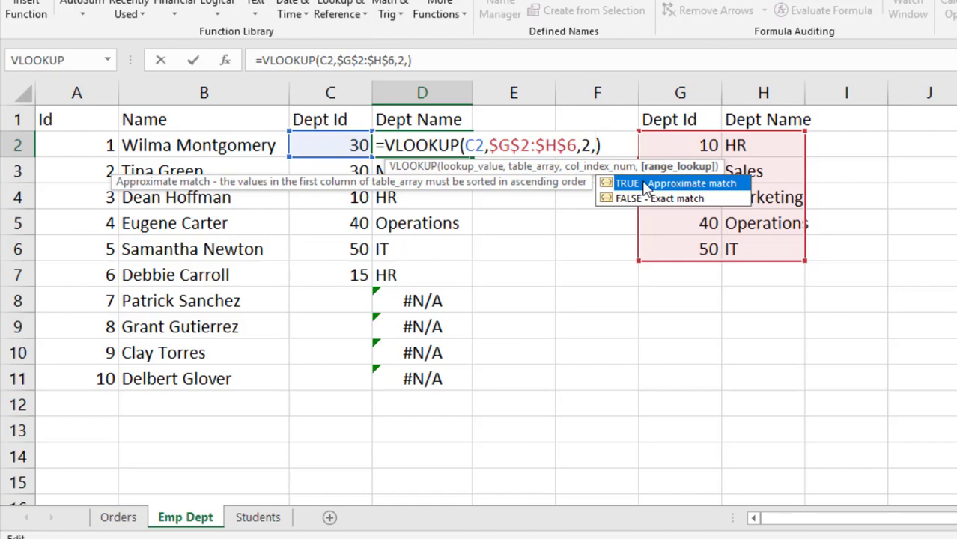
{"action": "left_click", "coordinate": [633, 199]}
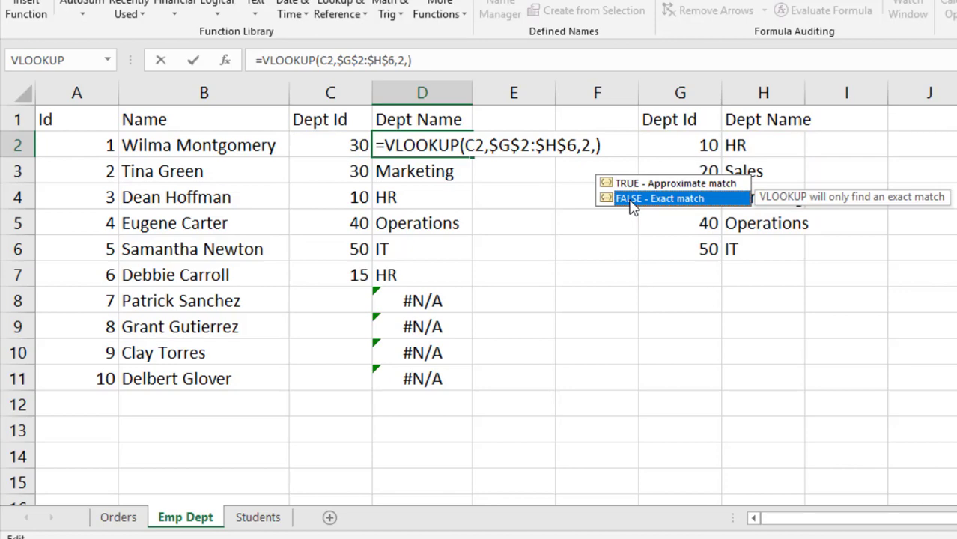
{"action": "double_click", "coordinate": [632, 199]}
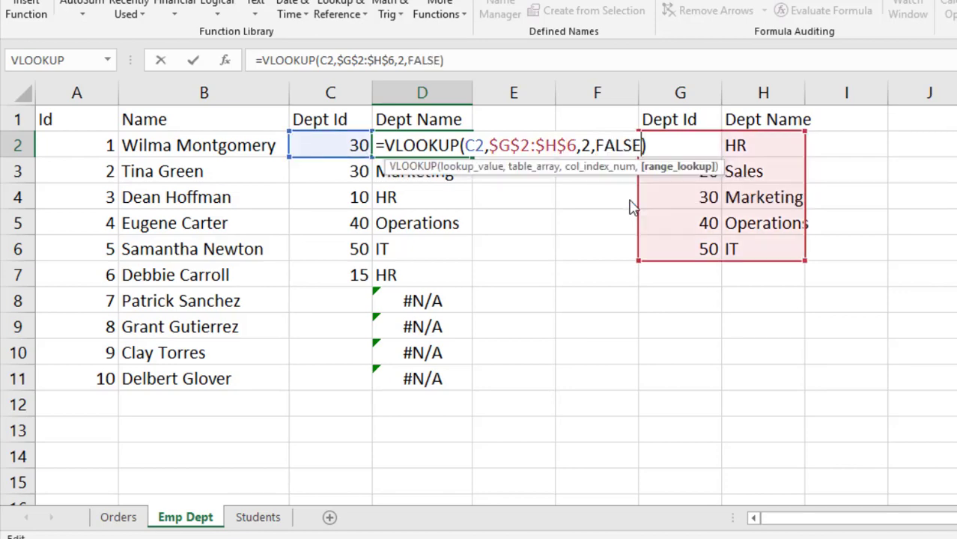
{"action": "key", "text": "Return"}
{"action": "key", "text": "Up"}
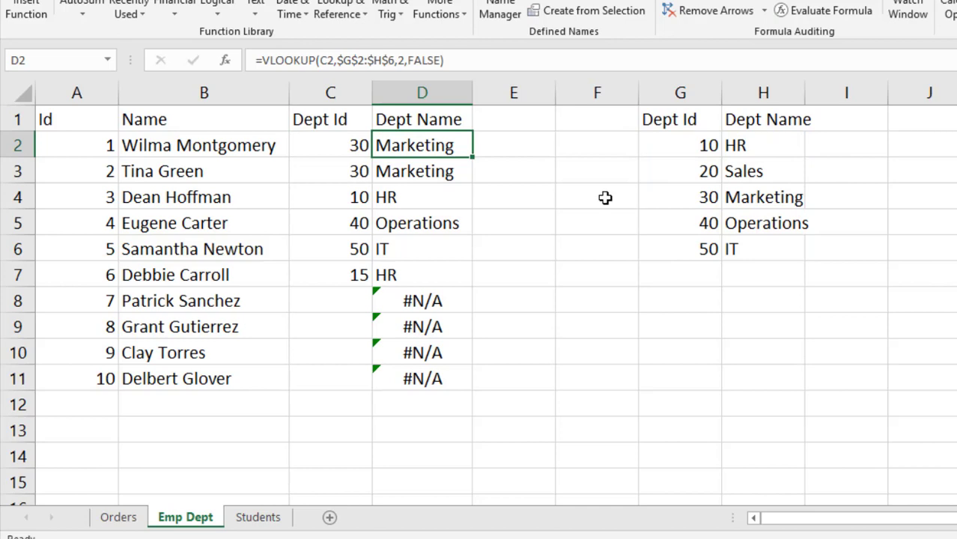
{"action": "double_click", "coordinate": [473, 158]}
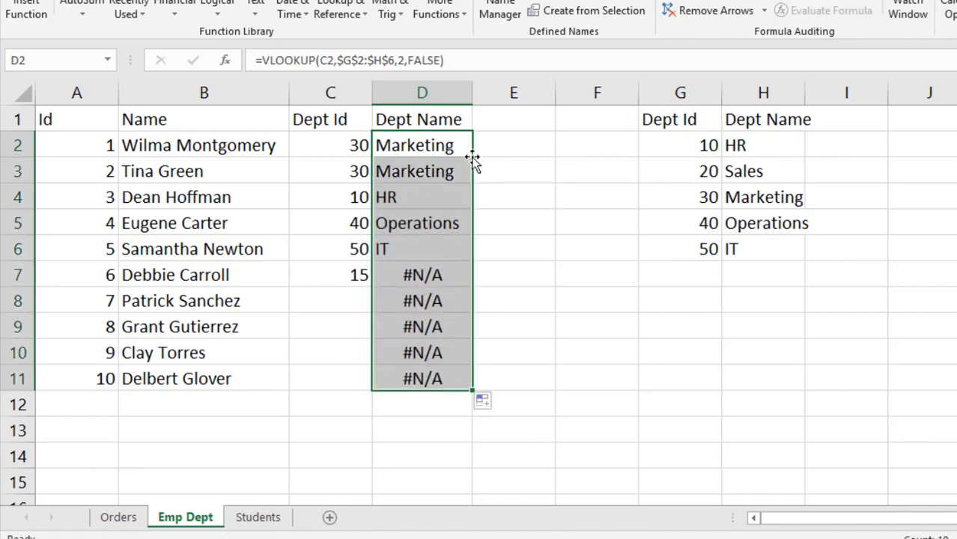
Test the exact-match lookup by entering Dept Id 10, followed by the unlisted 11, for the sixth employee in C7.
{"action": "left_click", "coordinate": [334, 257]}
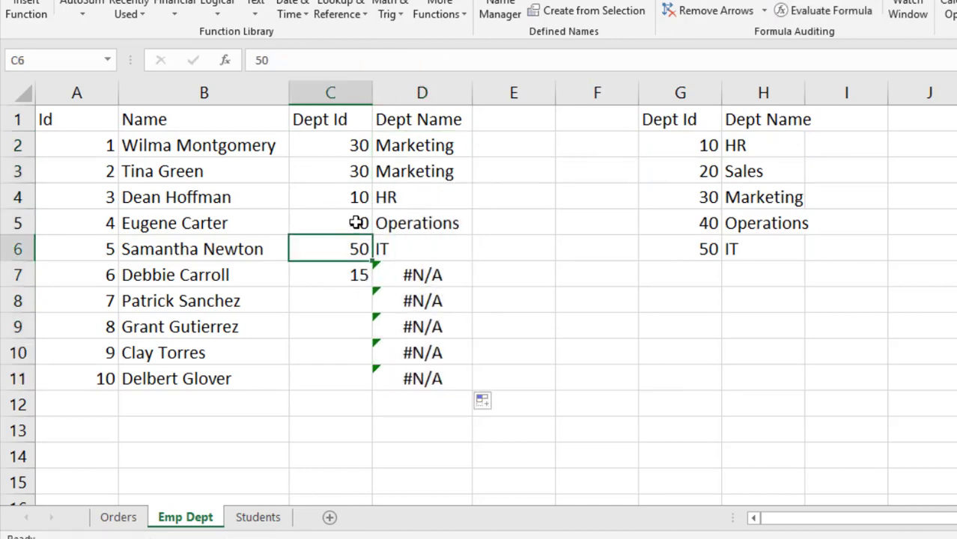
{"action": "left_click", "coordinate": [331, 276]}
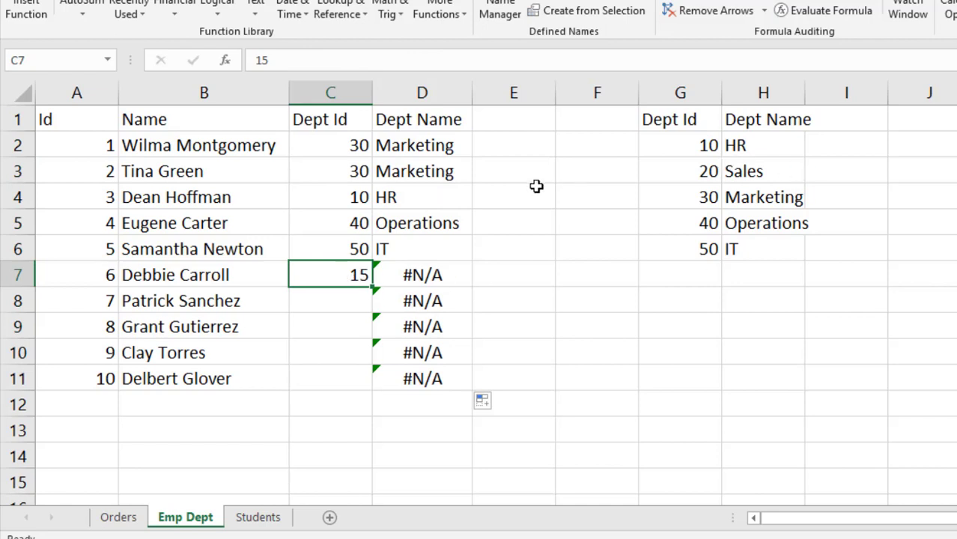
{"action": "type", "text": "10"}
{"action": "key", "text": "Return"}
{"action": "key", "text": "Up"}
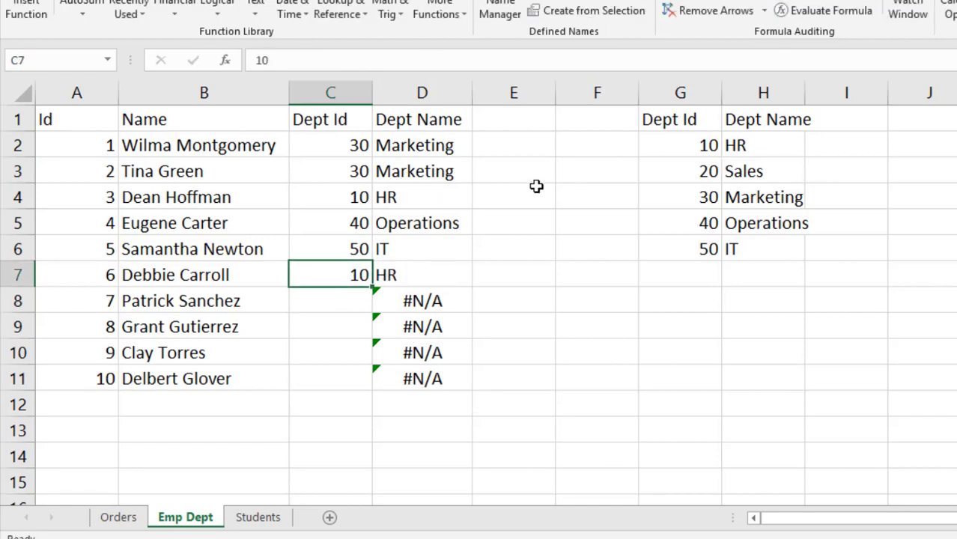
{"action": "type", "text": "11"}
{"action": "key", "text": "Return"}
{"action": "key", "text": "Up"}
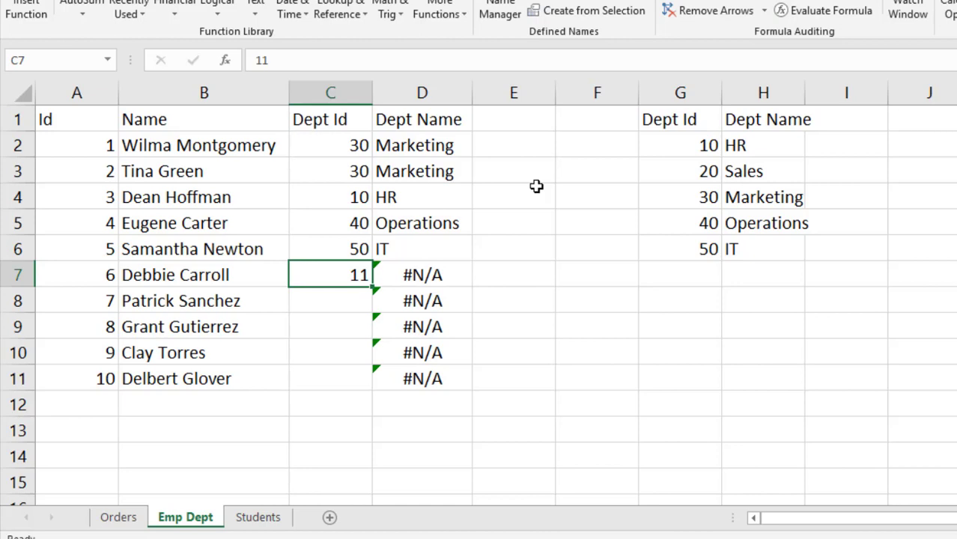
Try the unlisted Dept Id 90 in C7 and clear the cell.
{"action": "type", "text": "90"}
{"action": "key", "text": "Return"}
{"action": "key", "text": "Up"}
{"action": "key", "text": "Delete"}
Review the table range in D2's VLOOKUP and name the department table range G2:H6 as Dept.
{"action": "left_click", "coordinate": [410, 149]}
{"action": "double_click", "coordinate": [411, 150]}
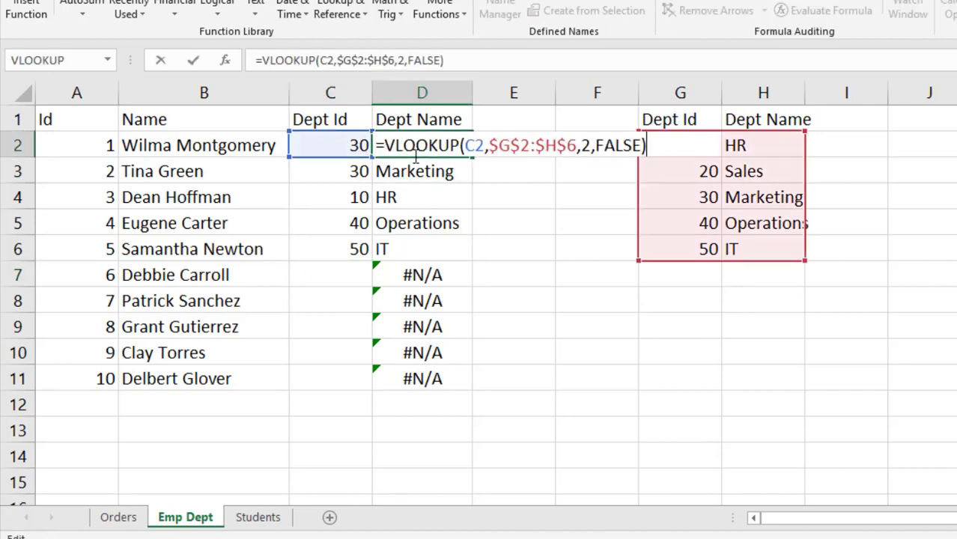
{"action": "left_click_drag", "start_coordinate": [491, 146], "coordinate": [577, 146]}
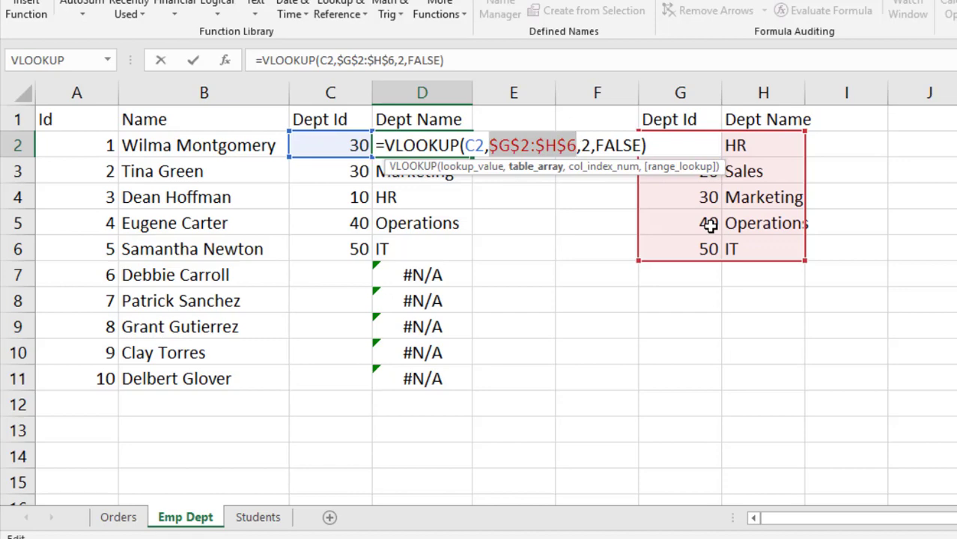
{"action": "key", "text": "ctrl+Return"}
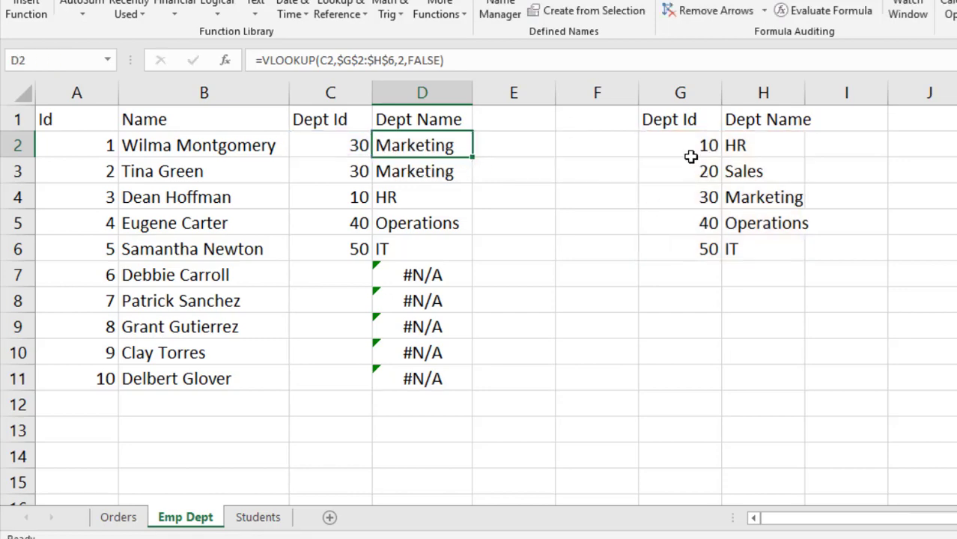
{"action": "left_click_drag", "start_coordinate": [670, 154], "coordinate": [739, 241]}
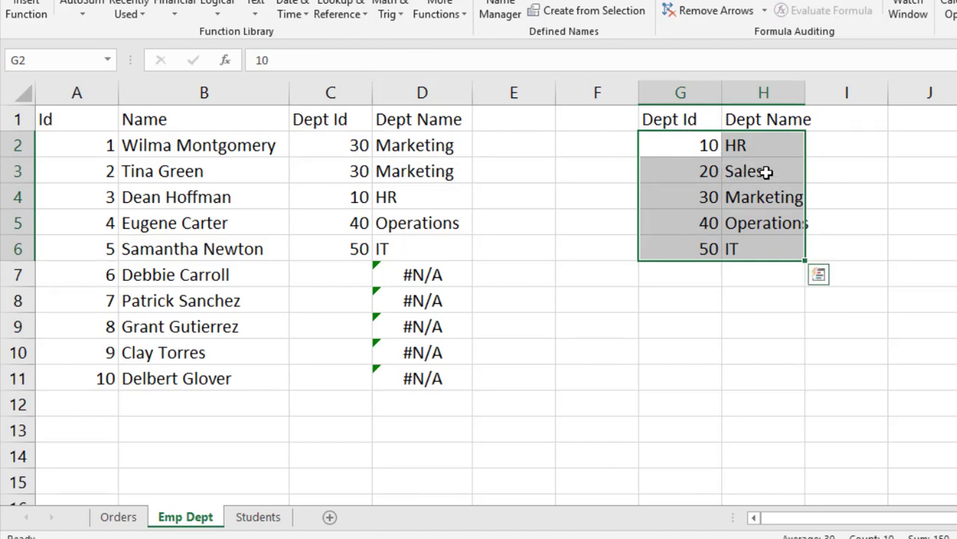
{"action": "left_click", "coordinate": [47, 63]}
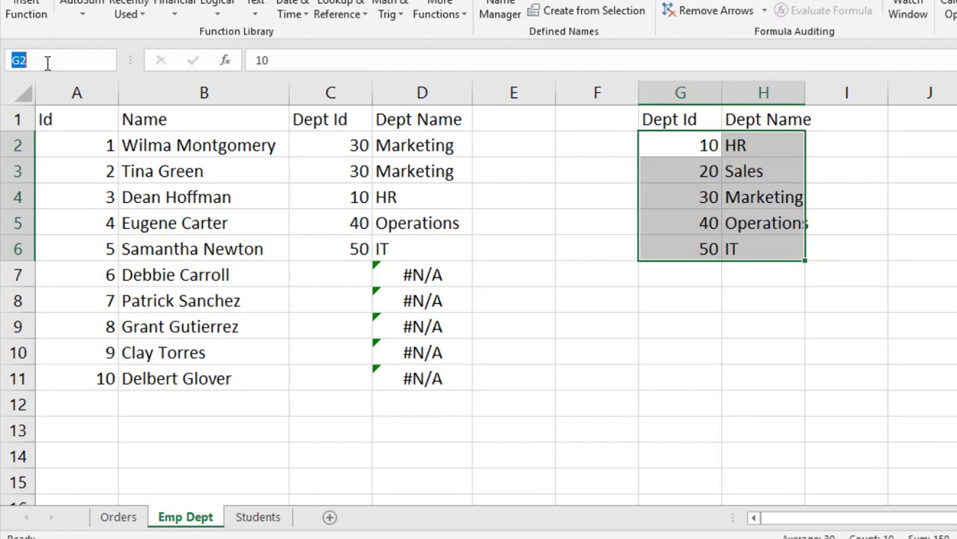
{"action": "type", "text": "Dept"}
{"action": "key", "text": "Return"}
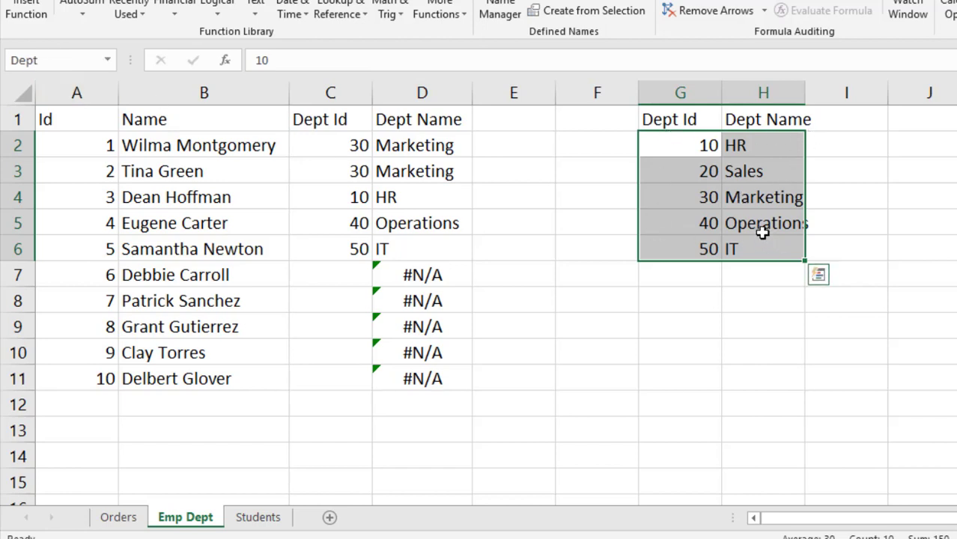
Replace the table range in D2's VLOOKUP with the named range Dept and fill the formula down to D11.
{"action": "left_click", "coordinate": [417, 145]}
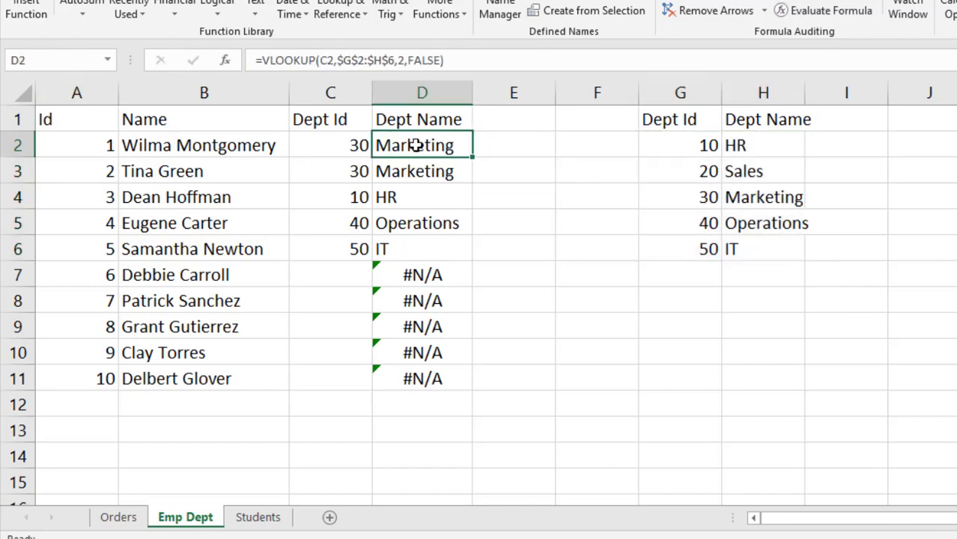
{"action": "key", "text": "F2"}
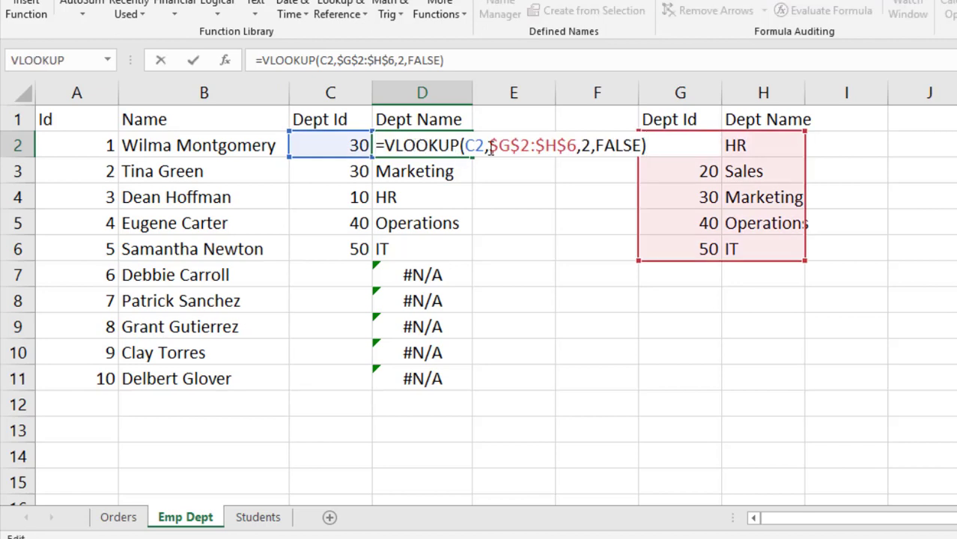
{"action": "left_click_drag", "start_coordinate": [491, 148], "coordinate": [576, 146]}
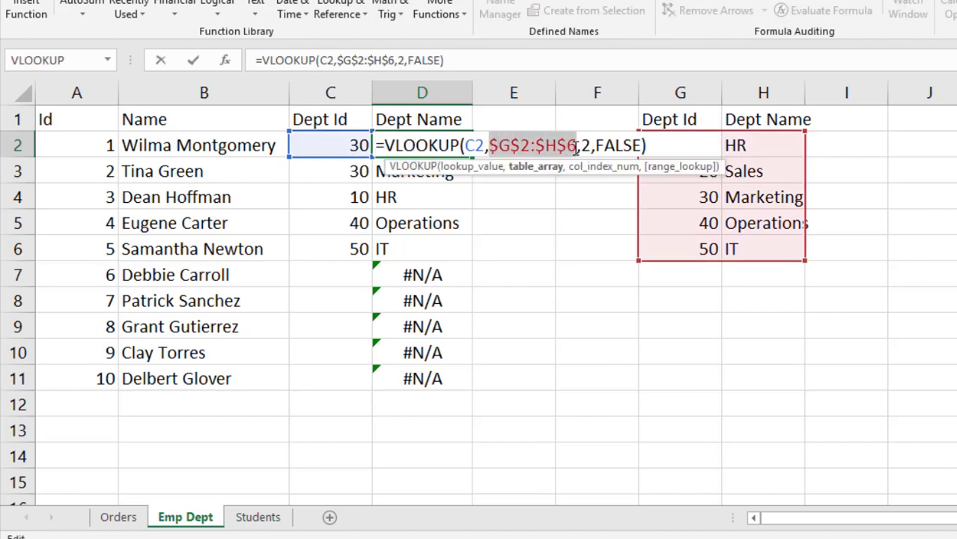
{"action": "type", "text": "de"}
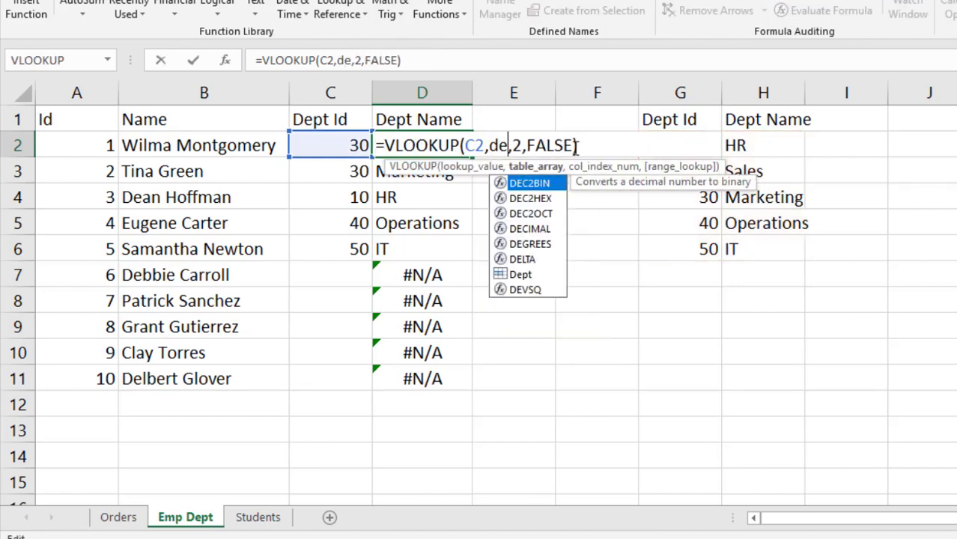
{"action": "double_click", "coordinate": [522, 278]}
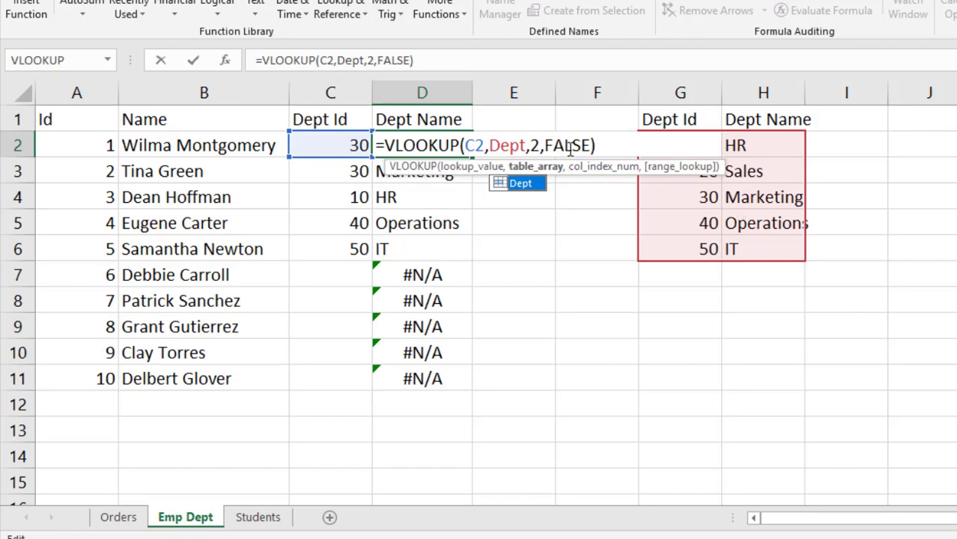
{"action": "key", "text": "Return"}
{"action": "key", "text": "Up"}
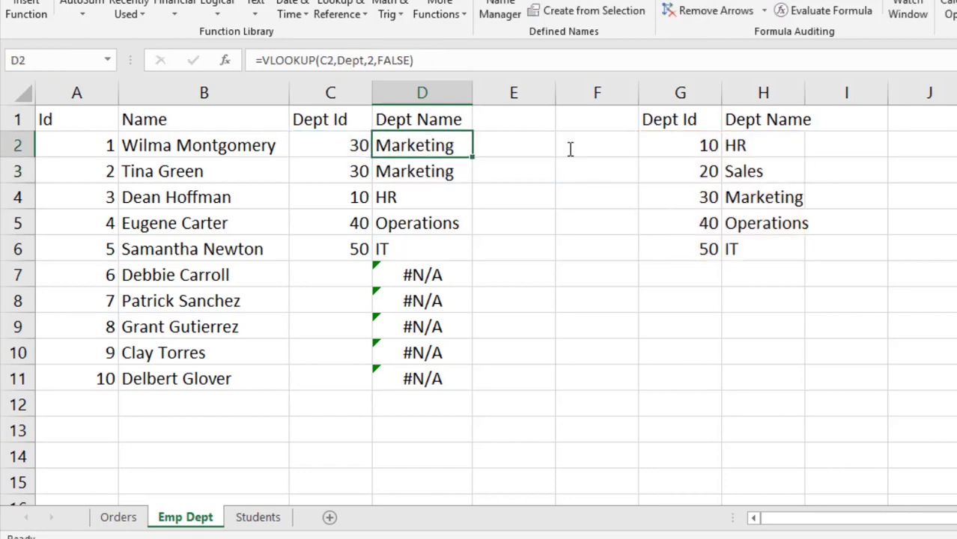
{"action": "double_click", "coordinate": [472, 158]}
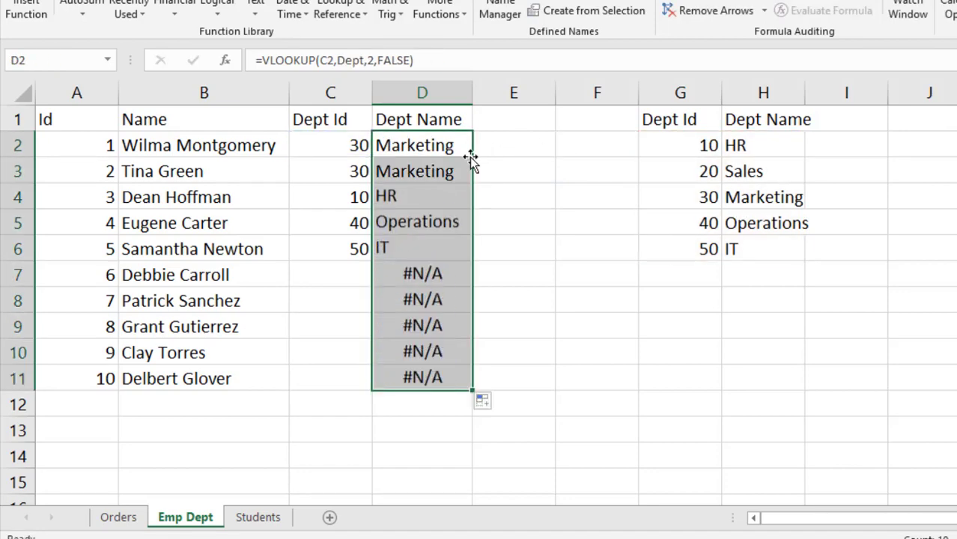
{"action": "left_click", "coordinate": [405, 270]}
{"action": "left_click", "coordinate": [425, 146]}
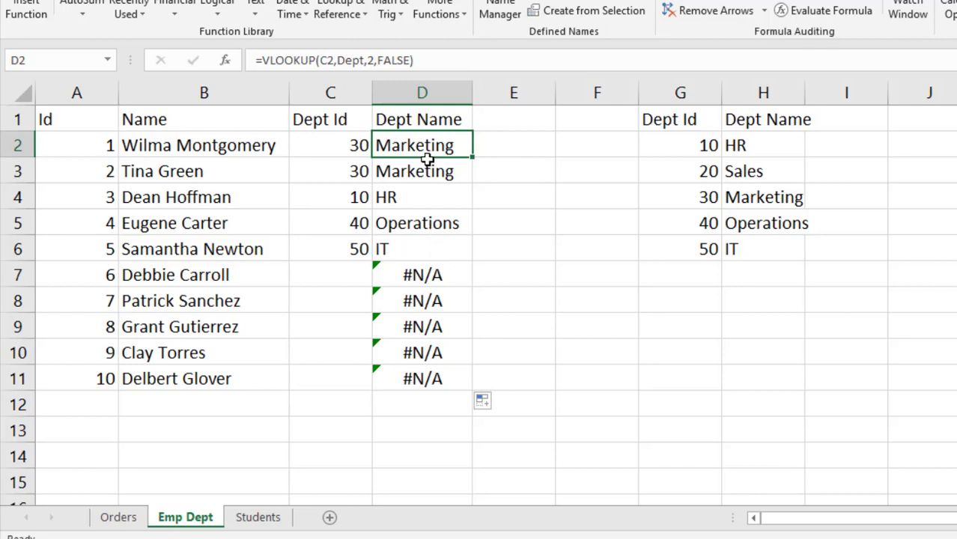
Add Dept Id 60 with the name Finance to the department table in G7:H7.
{"action": "left_click", "coordinate": [687, 276]}
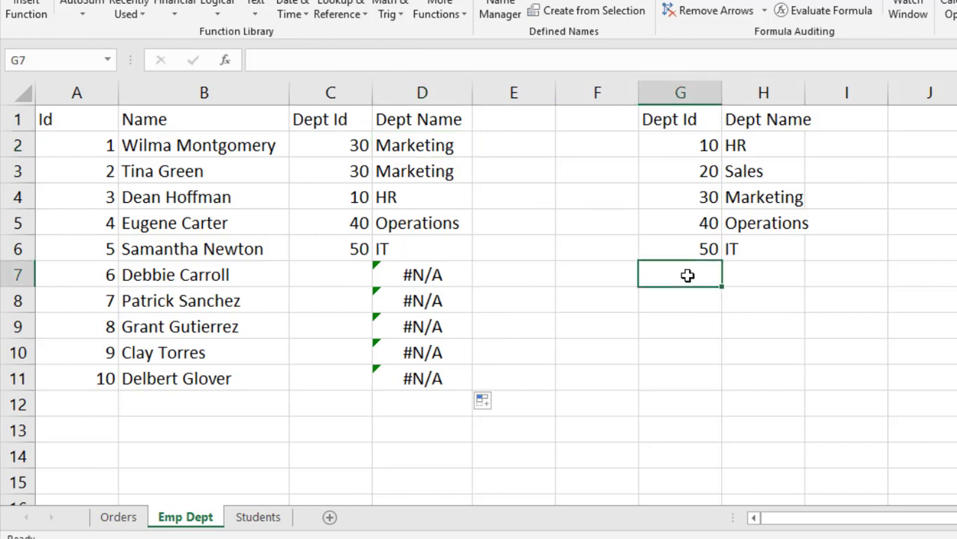
{"action": "type", "text": "60"}
{"action": "key", "text": "Tab"}
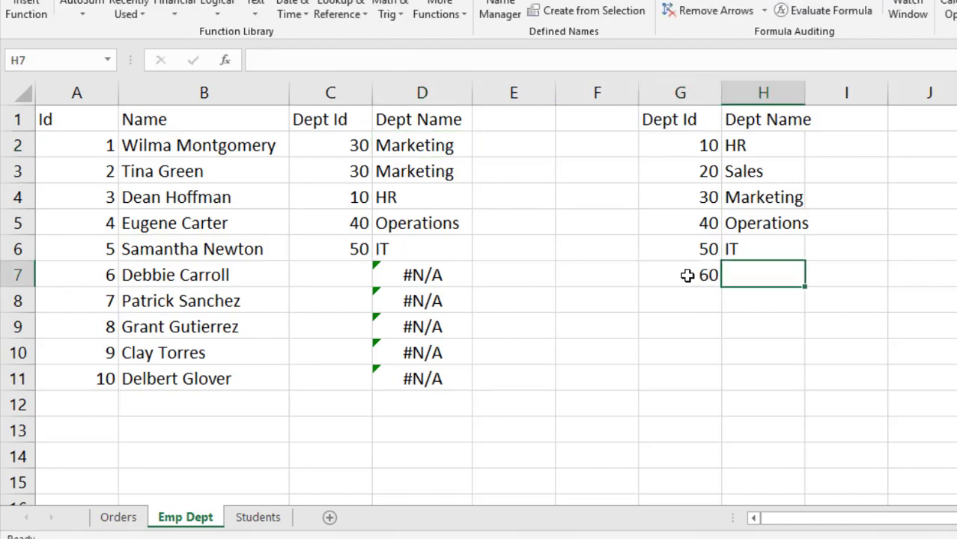
{"action": "type", "text": "Finance"}
{"action": "key", "text": "Return"}
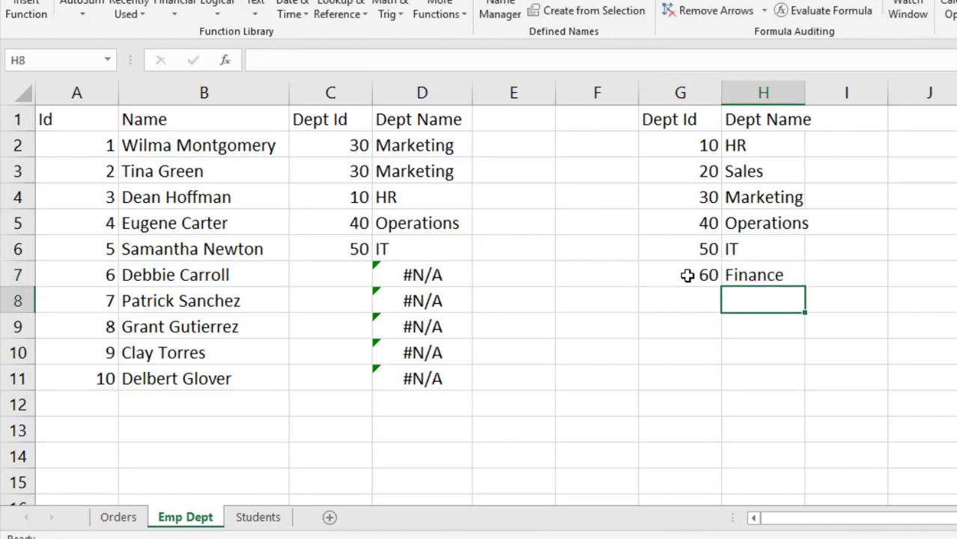
{"action": "left_click", "coordinate": [749, 282]}
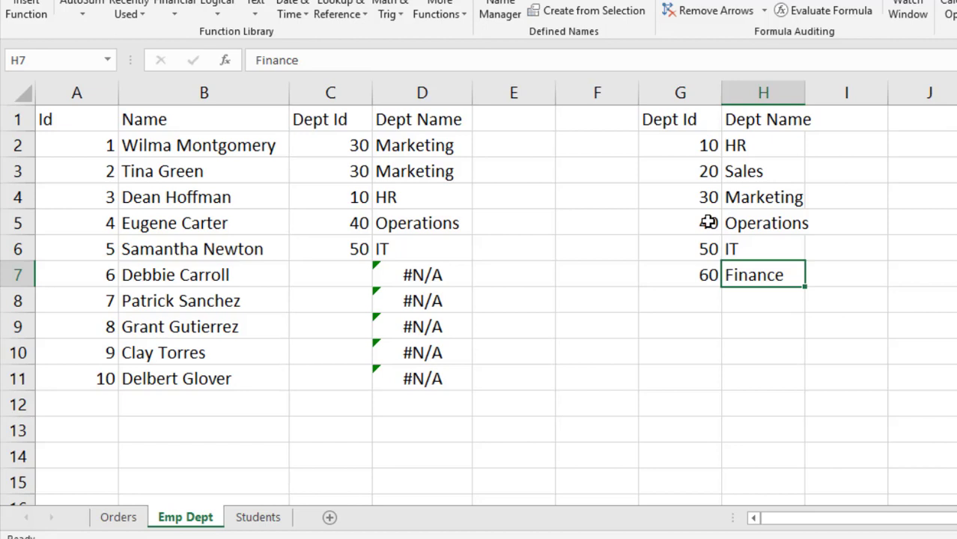
Enter Dept Id 60 for the sixth employee in C7 and check D7's formula against the named range G2:H6.
{"action": "left_click", "coordinate": [347, 275]}
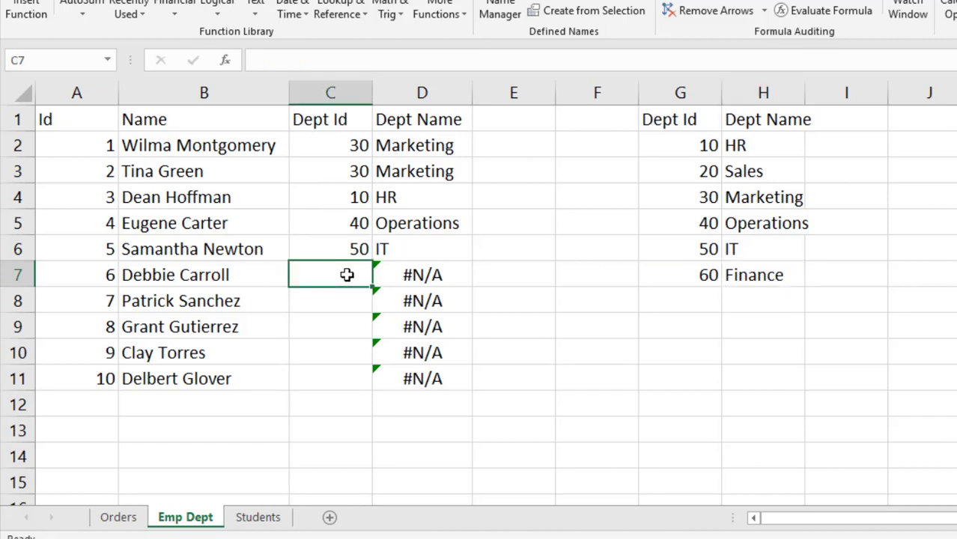
{"action": "type", "text": "60"}
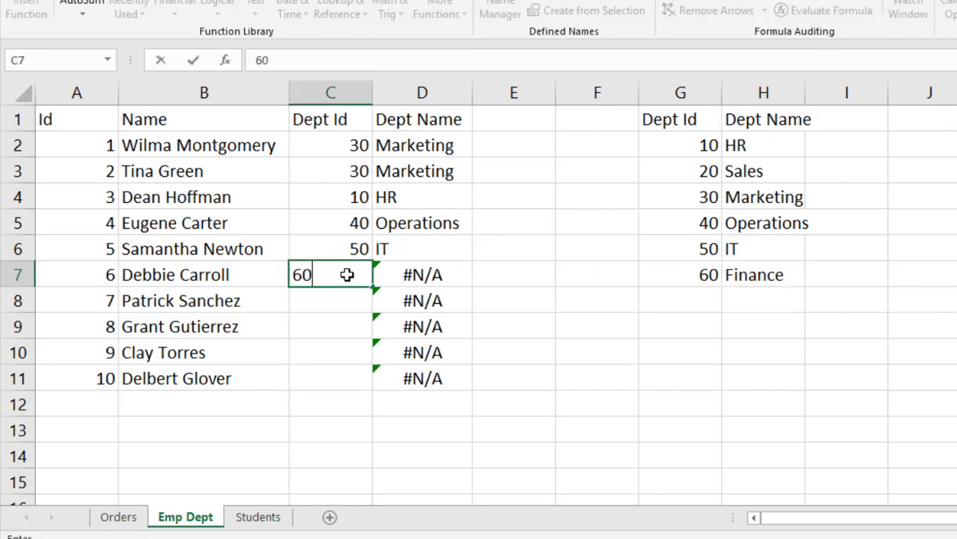
{"action": "key", "text": "ctrl+Return"}
{"action": "key", "text": "Right"}
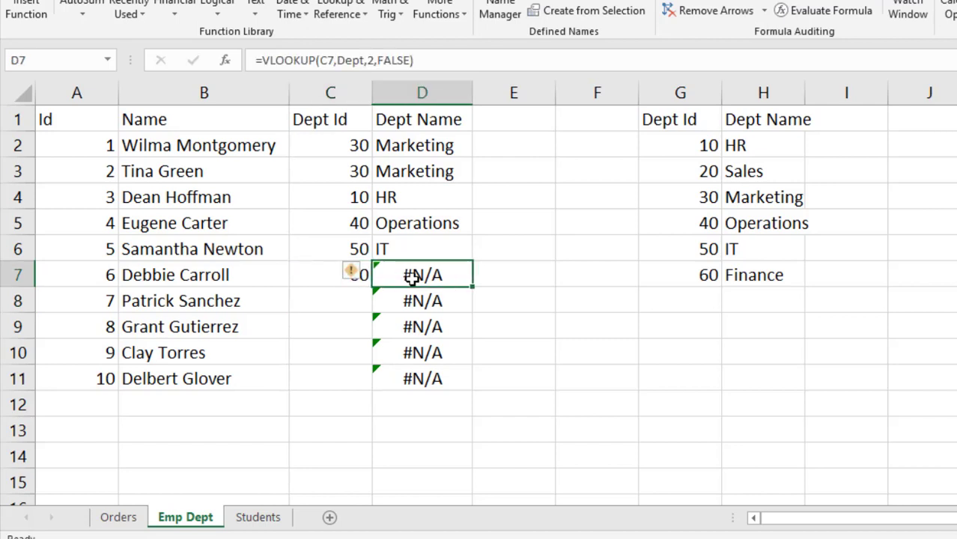
{"action": "left_click_drag", "start_coordinate": [679, 146], "coordinate": [760, 249]}
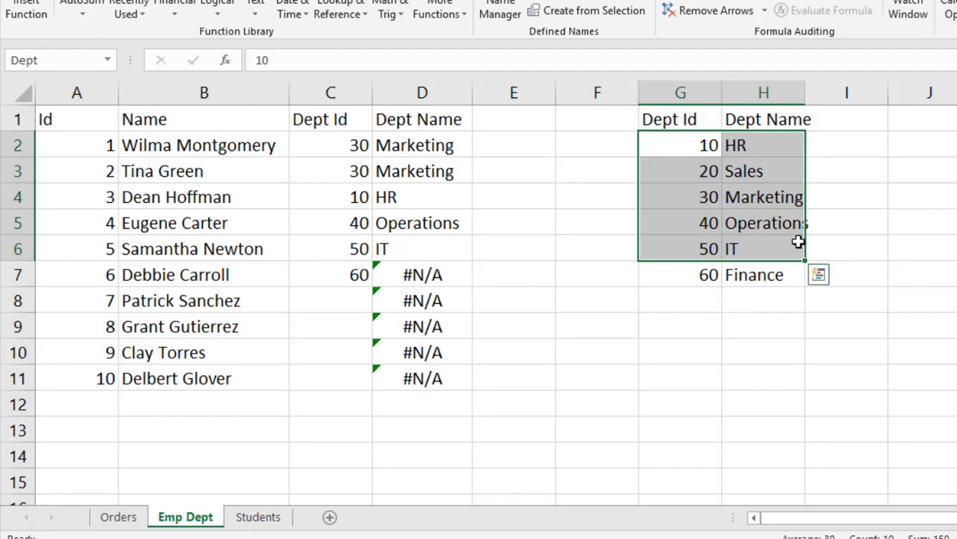
Convert the department range G1:H7 into an Excel table with headers.
{"action": "left_click", "coordinate": [764, 222]}
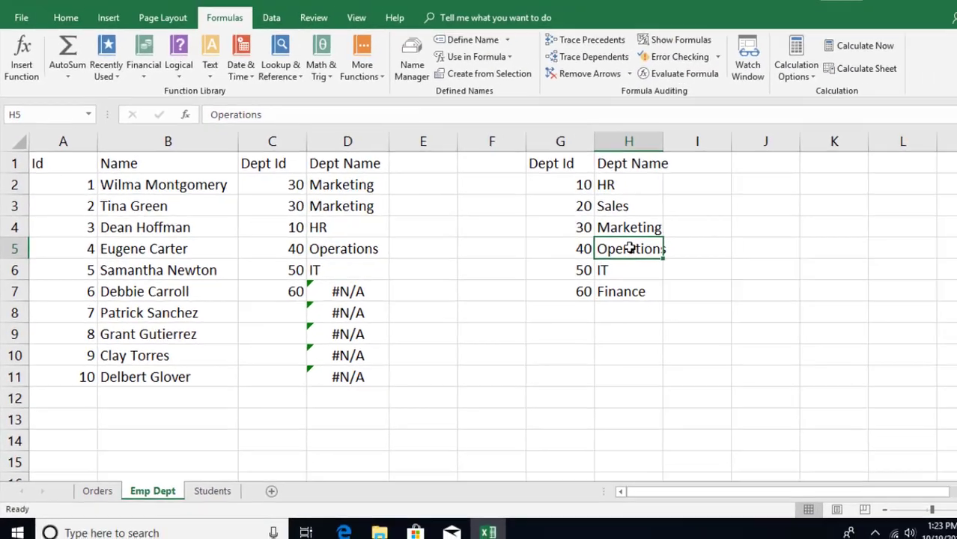
{"action": "key", "text": "ctrl+t"}
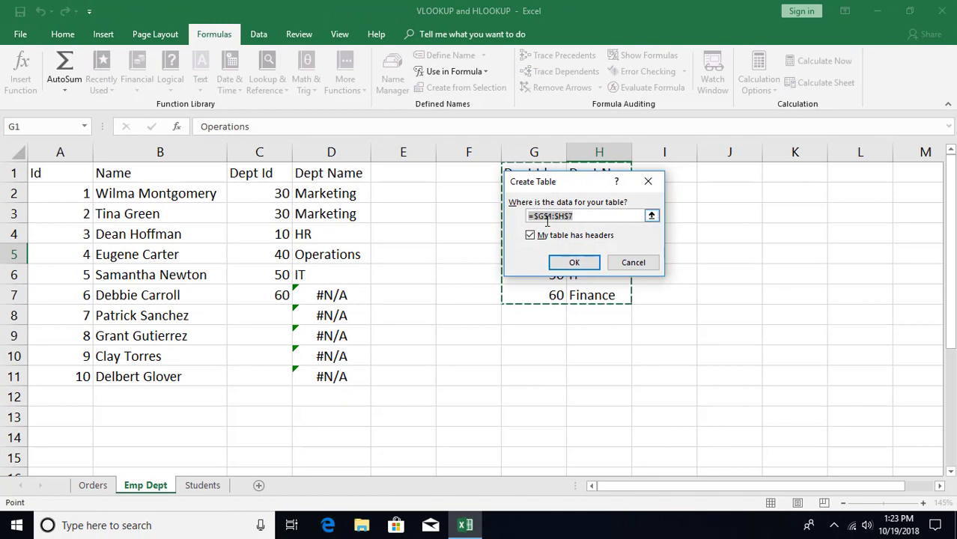
{"action": "left_click", "coordinate": [632, 262]}
{"action": "left_click", "coordinate": [102, 35]}
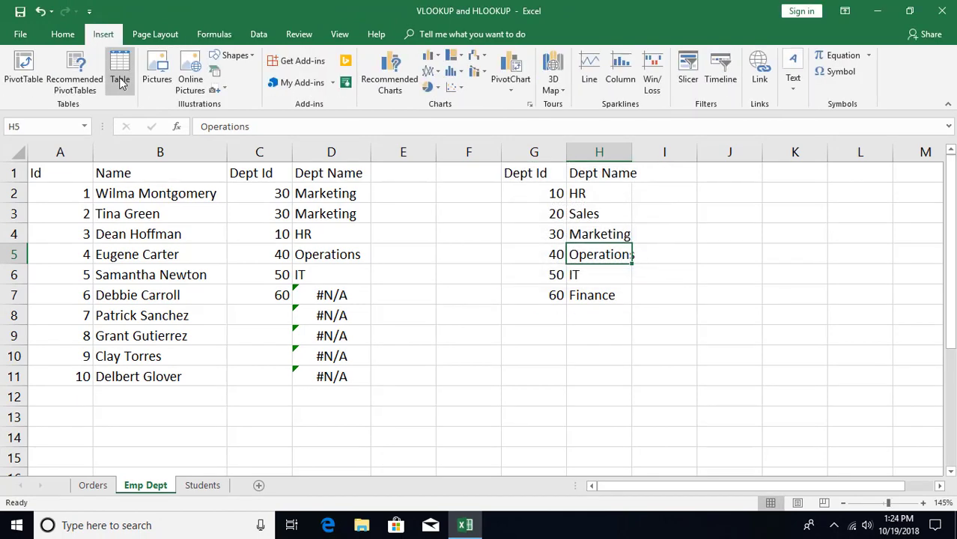
{"action": "left_click", "coordinate": [119, 79]}
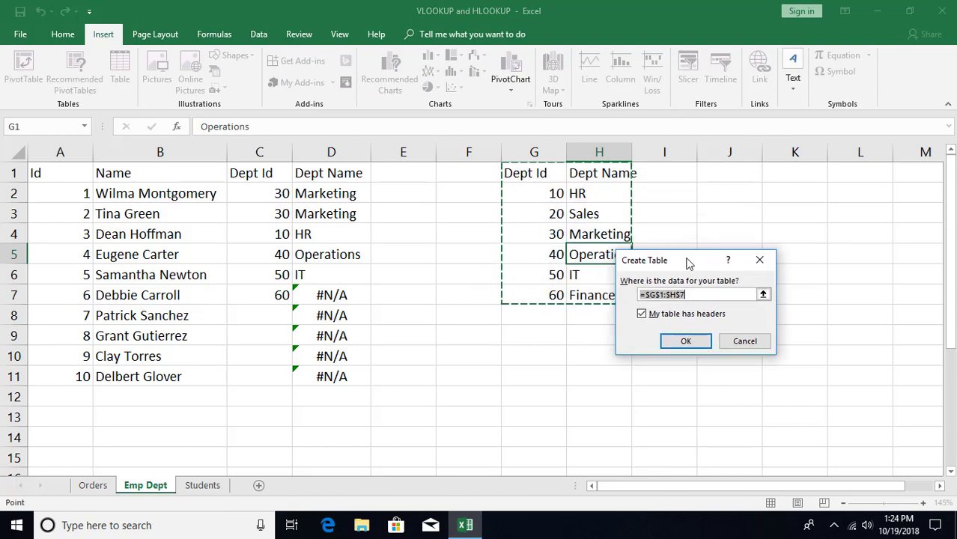
{"action": "left_click", "coordinate": [684, 341]}
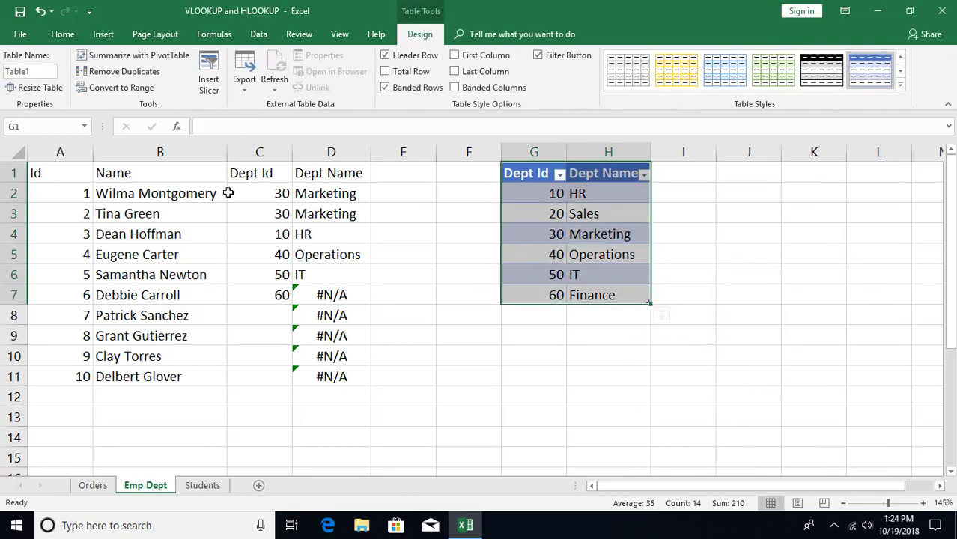
Convert the employee range A1:D11 into an Excel table with headers.
{"action": "left_click", "coordinate": [159, 247]}
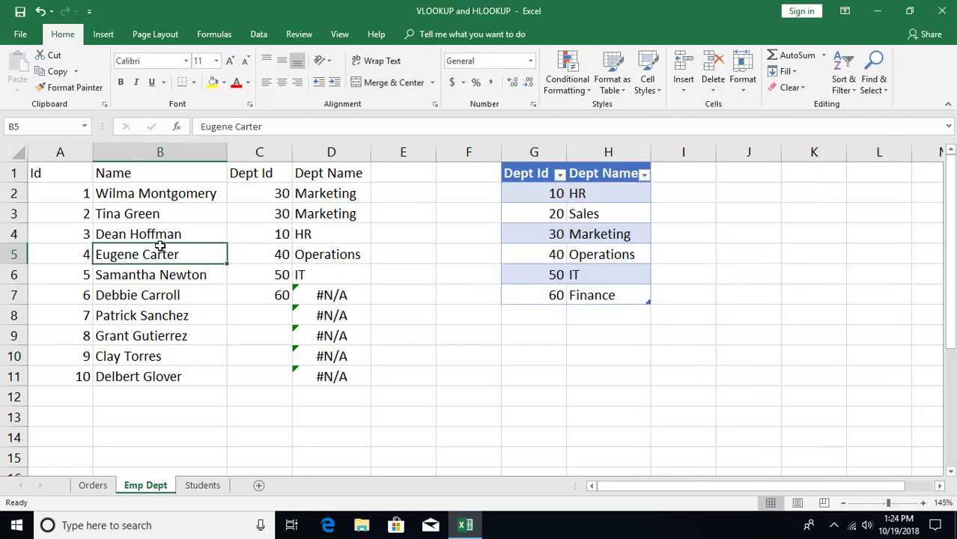
{"action": "key", "text": "ctrl+t"}
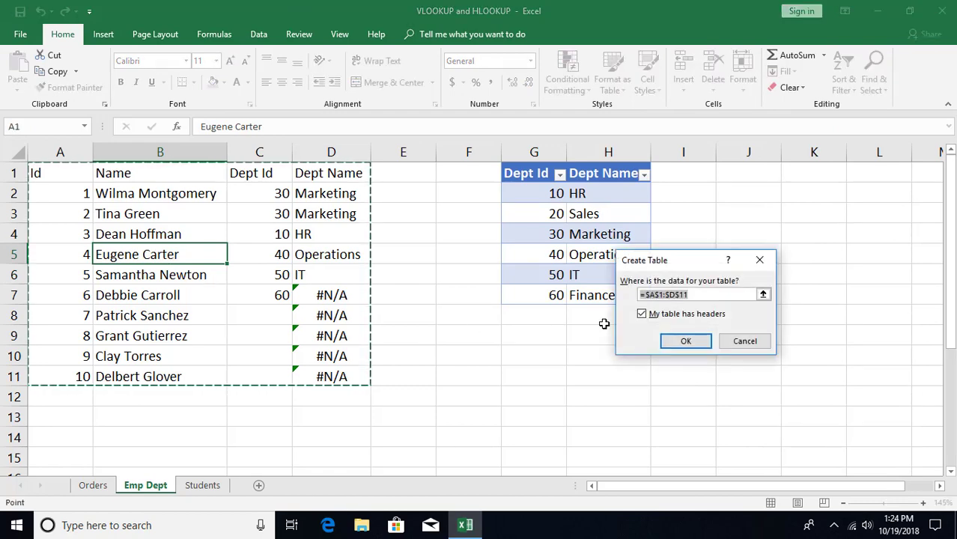
{"action": "left_click", "coordinate": [683, 343]}
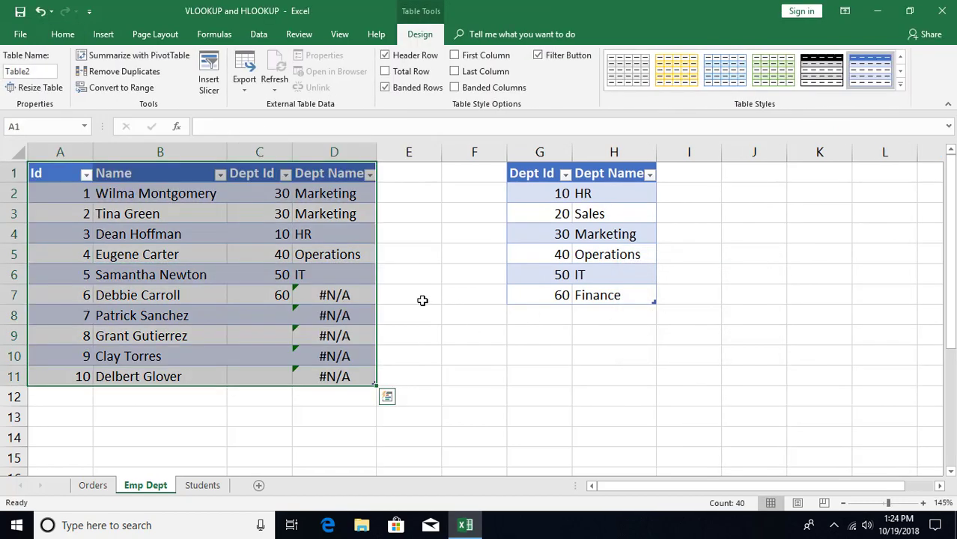
Clear the existing Dept Name formulas from D2:D11 in the employee table.
{"action": "left_click", "coordinate": [316, 231]}
{"action": "left_click_drag", "start_coordinate": [327, 197], "coordinate": [331, 376]}
{"action": "key", "text": "Delete"}
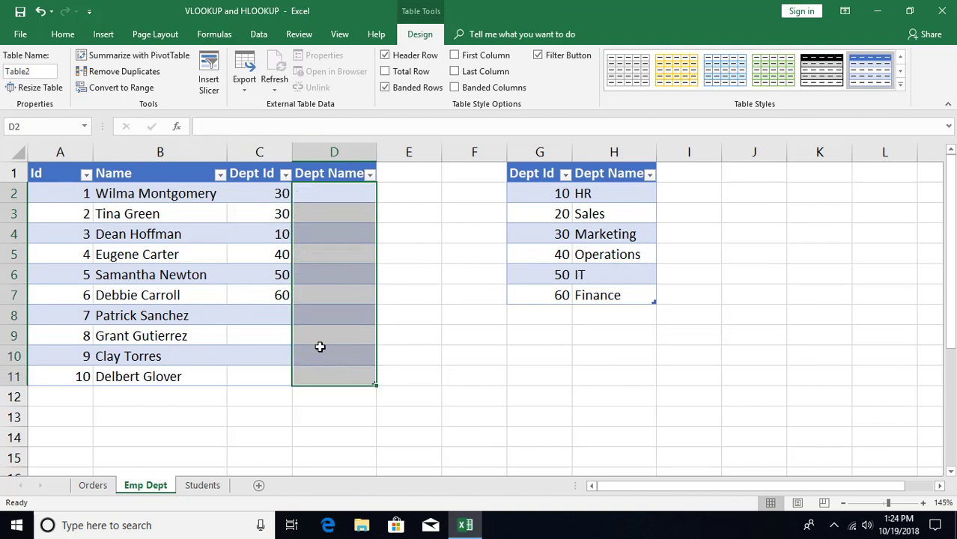
{"action": "left_click", "coordinate": [314, 198]}
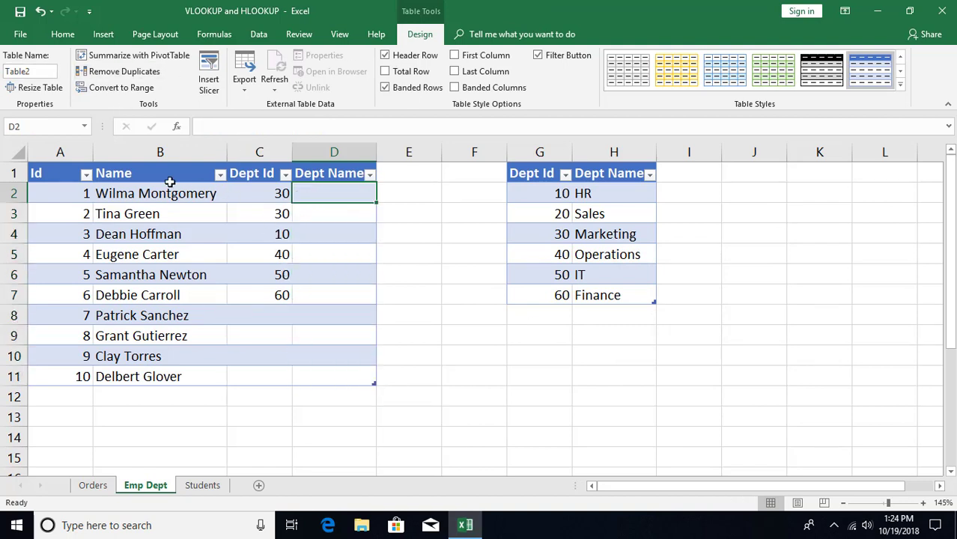
Name the employee table Employees and the department table Department.
{"action": "left_click", "coordinate": [299, 251]}
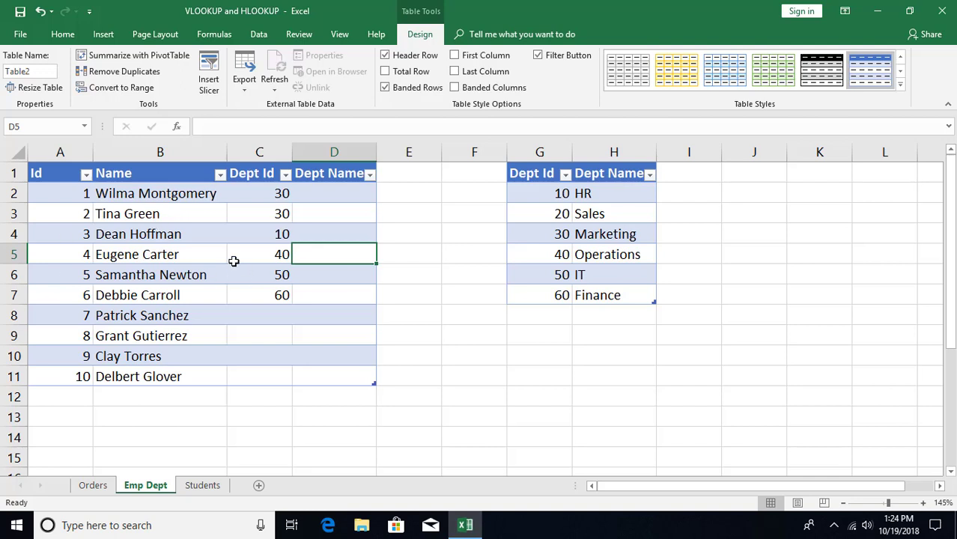
{"action": "left_click", "coordinate": [44, 71]}
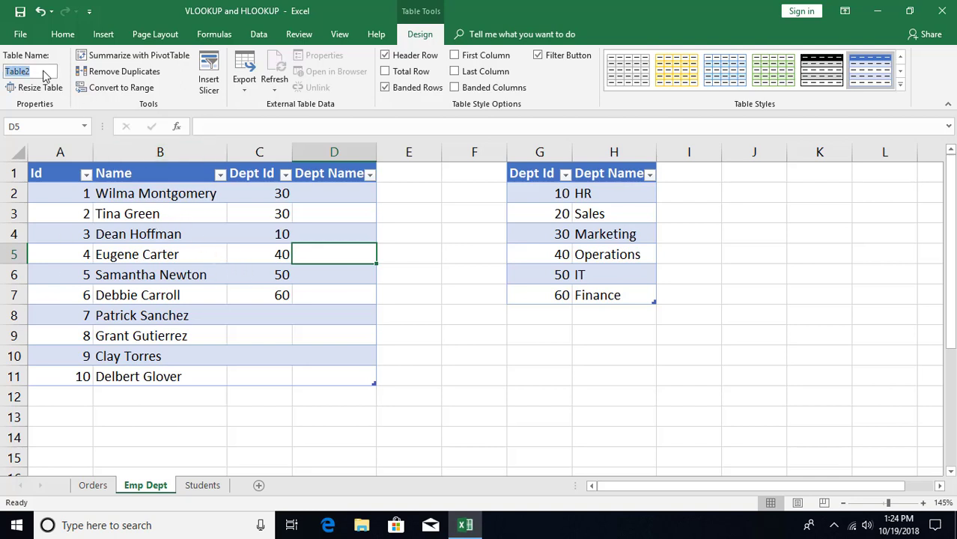
{"action": "type", "text": "Employees"}
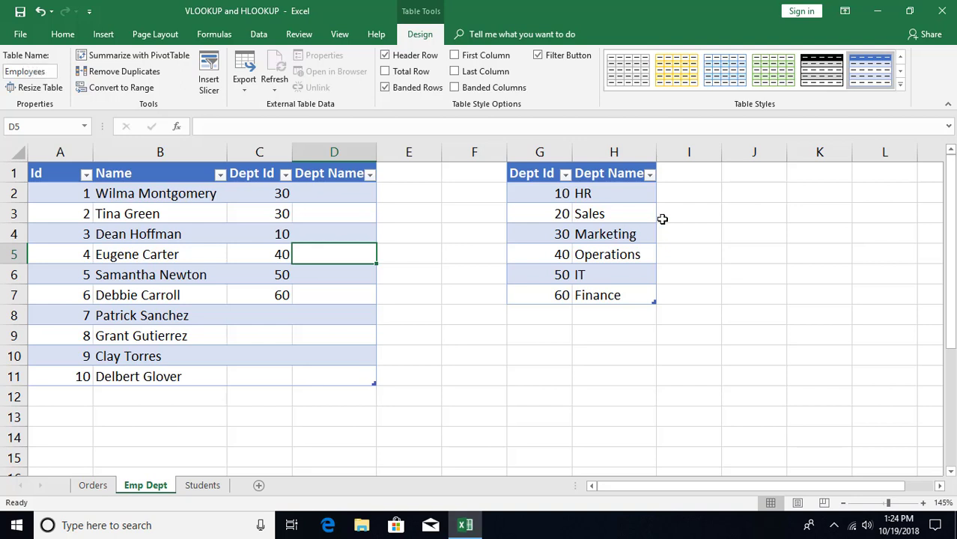
{"action": "left_click", "coordinate": [611, 232]}
{"action": "left_click", "coordinate": [34, 72]}
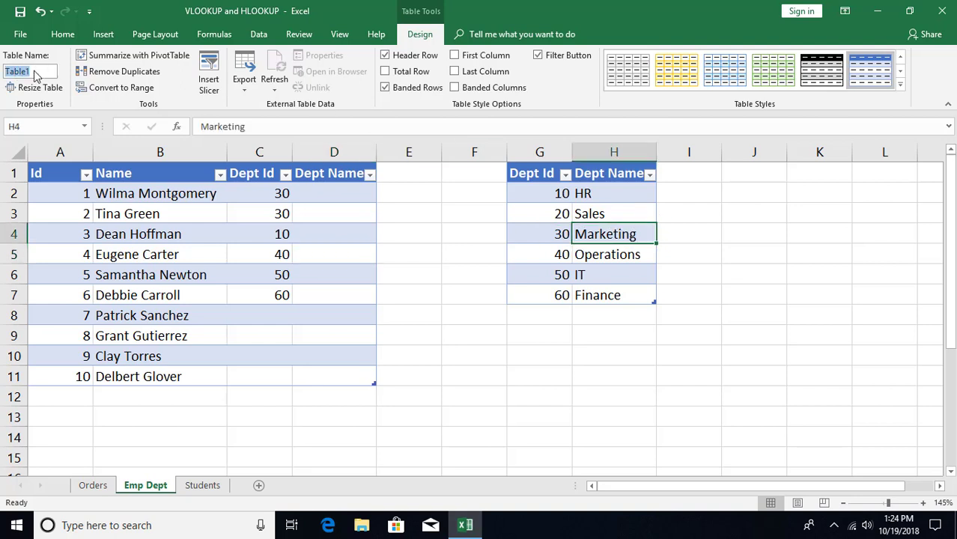
{"action": "type", "text": "Department"}
Enter =VLOOKUP([@[Dept Id]],Department,2,FALSE) in D2 to fill the Dept Name column of the Employees table.
{"action": "left_click", "coordinate": [334, 232]}
{"action": "left_click", "coordinate": [334, 195]}
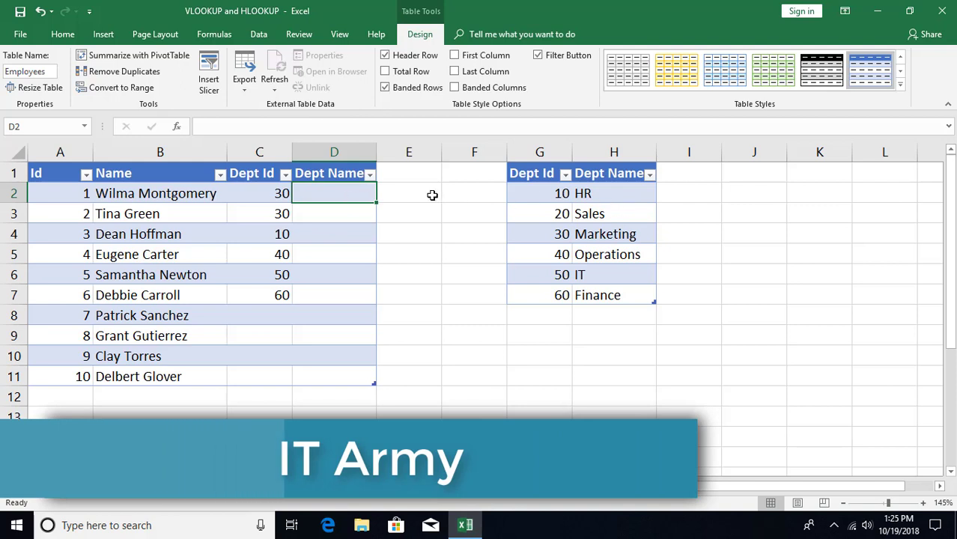
{"action": "type", "text": "=VLOOKUP("}
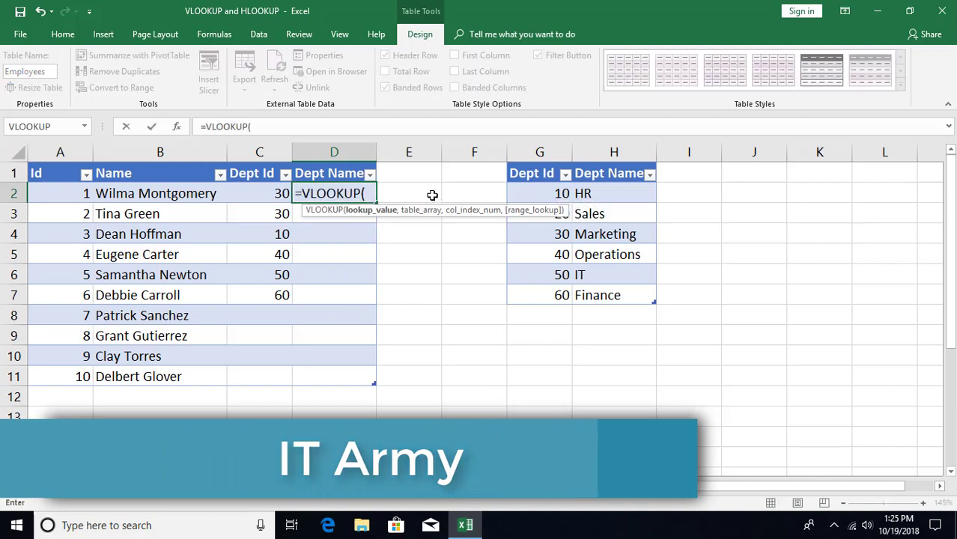
{"action": "left_click", "coordinate": [263, 194]}
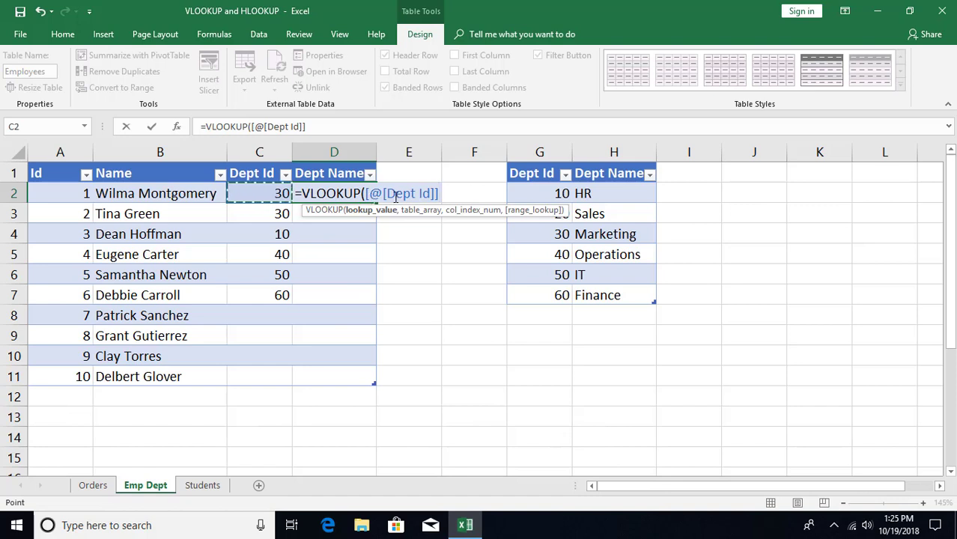
{"action": "type", "text": ","}
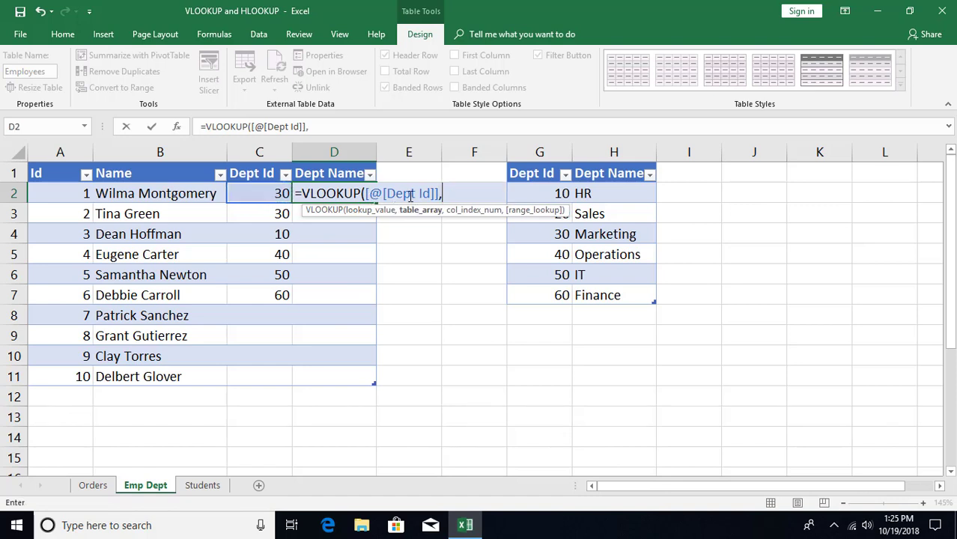
{"action": "type", "text": "d"}
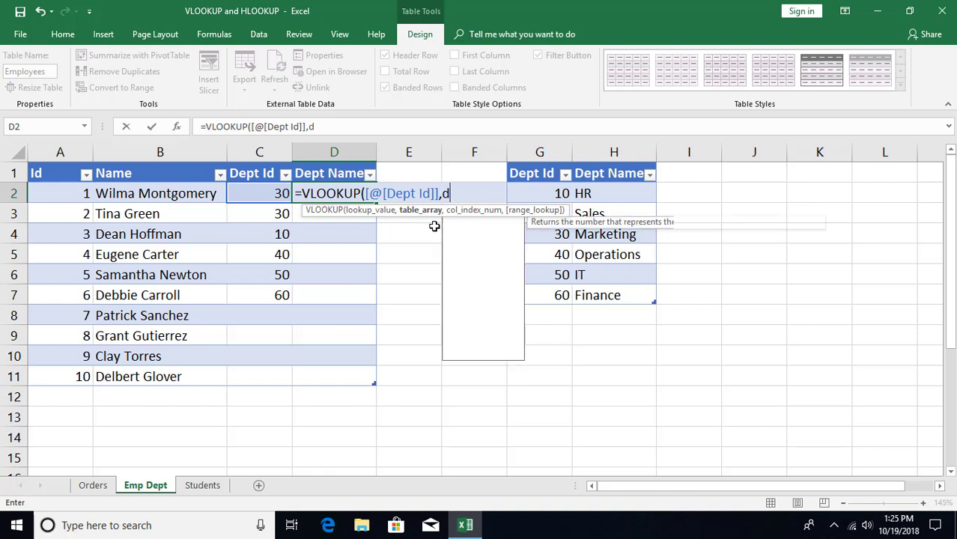
{"action": "type", "text": "epartment"}
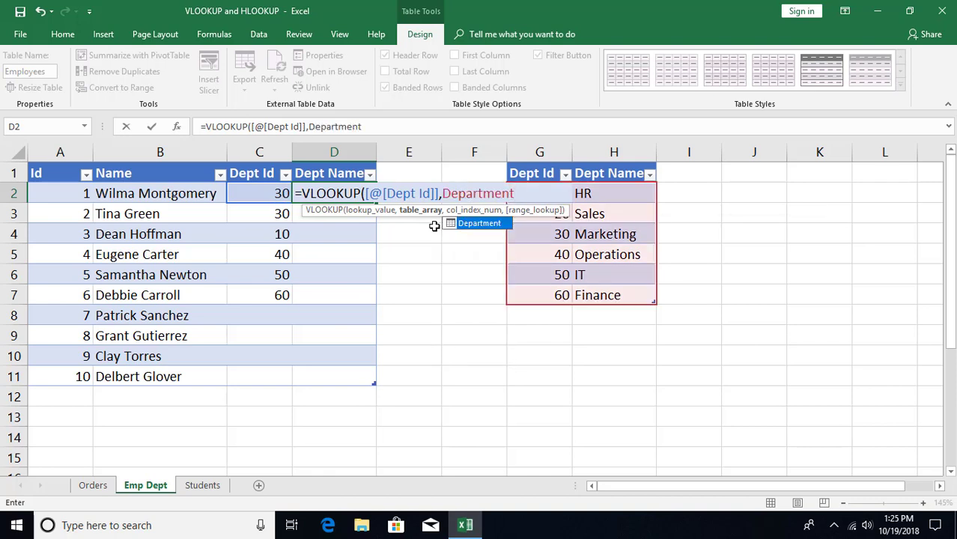
{"action": "type", "text": ","}
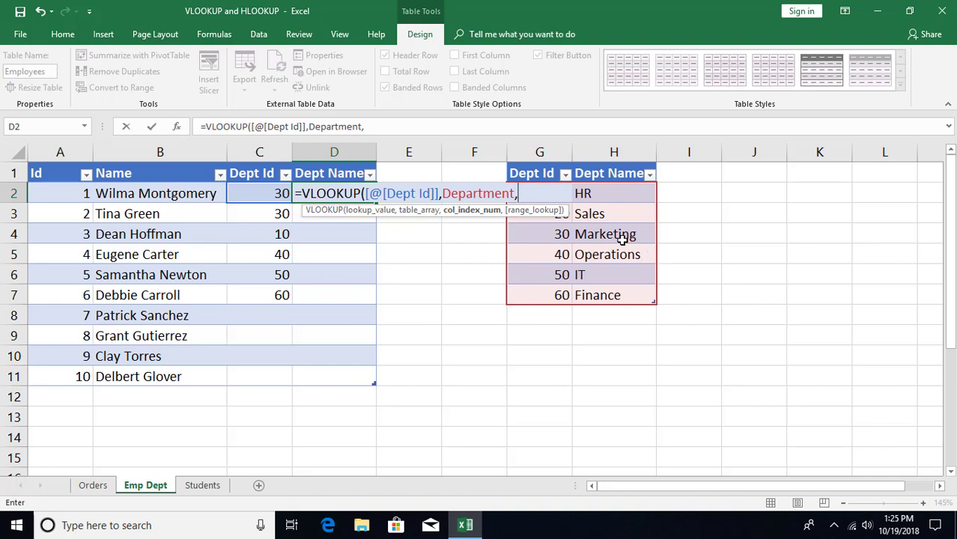
{"action": "type", "text": "2,"}
{"action": "key", "text": "Down"}
{"action": "key", "text": "Tab"}
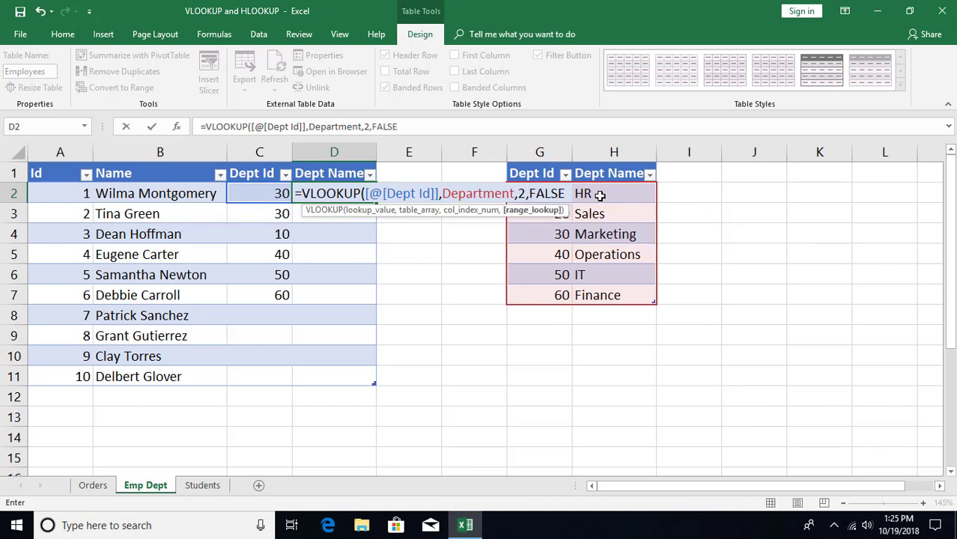
{"action": "key", "text": "Return"}
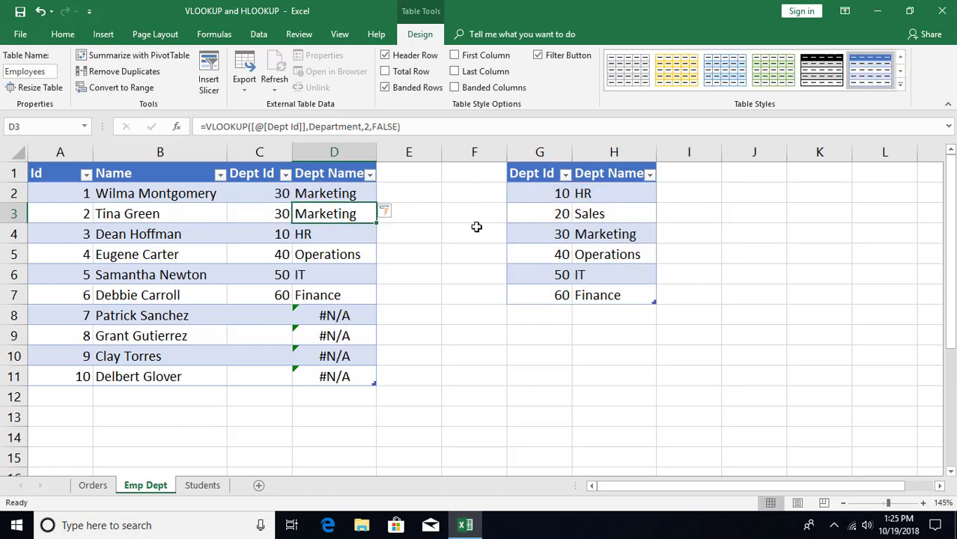
Check which cells D2's VLOOKUP formula refers to in the Employees and Department tables.
{"action": "left_click", "coordinate": [344, 194]}
{"action": "double_click", "coordinate": [356, 198]}
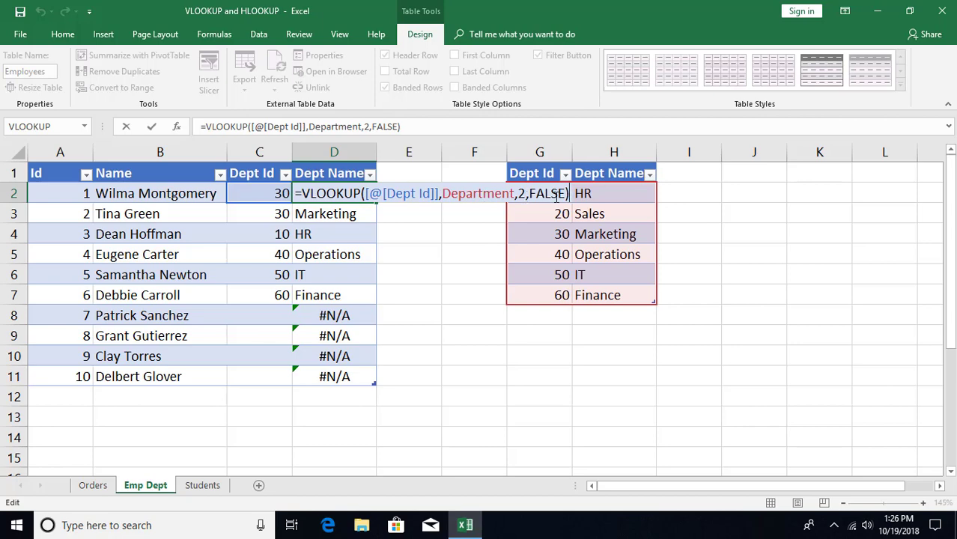
{"action": "key", "text": "Return"}
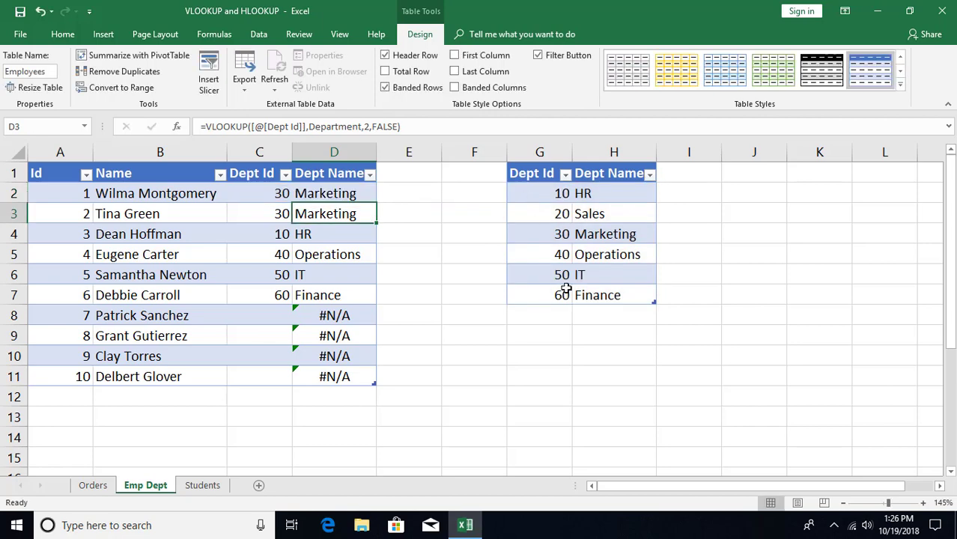
Add a new row to the Department table with Dept Id 70 and the name Research.
{"action": "left_click", "coordinate": [599, 292]}
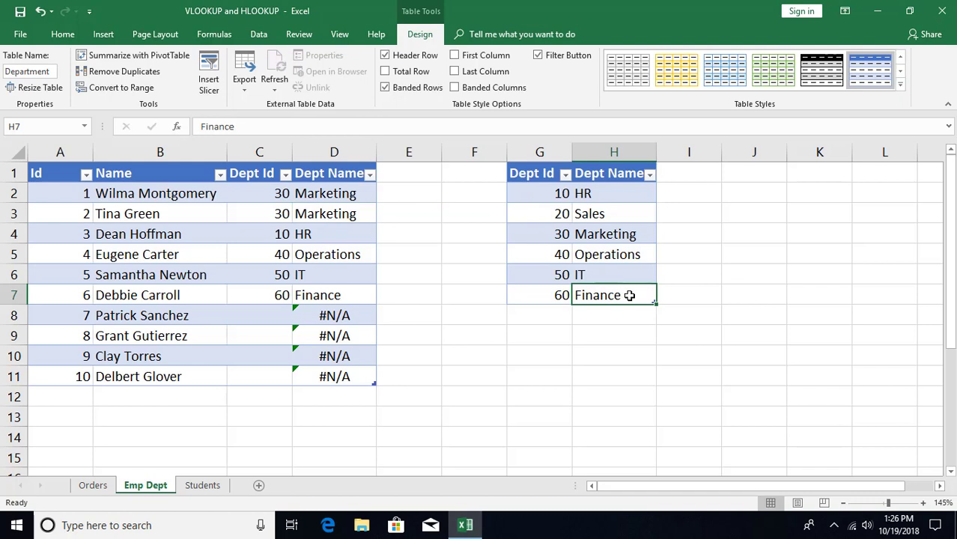
{"action": "key", "text": "Tab"}
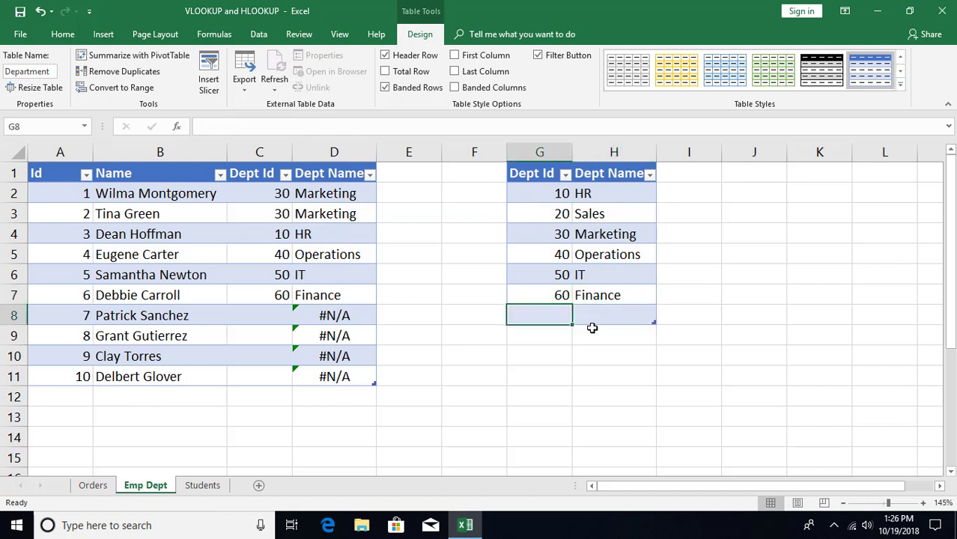
{"action": "type", "text": "70"}
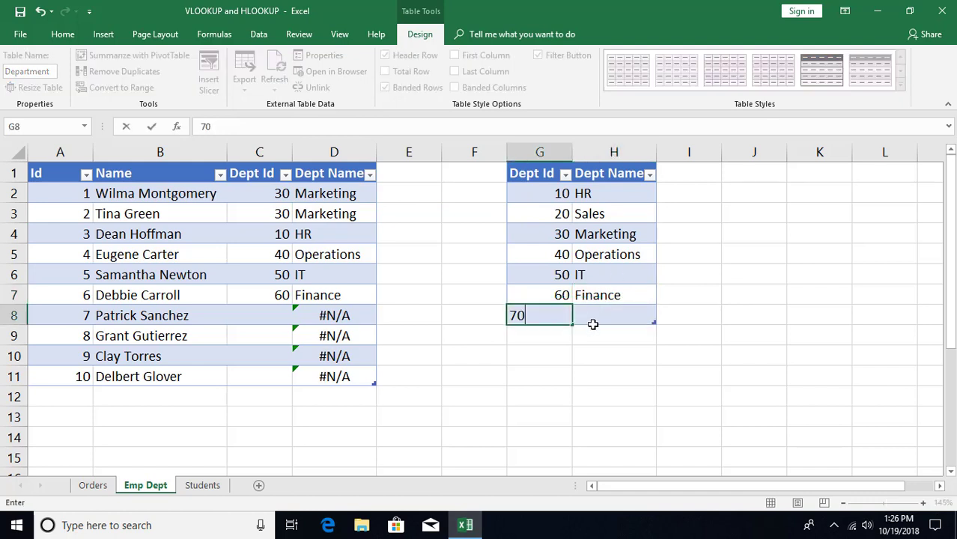
{"action": "key", "text": "Tab"}
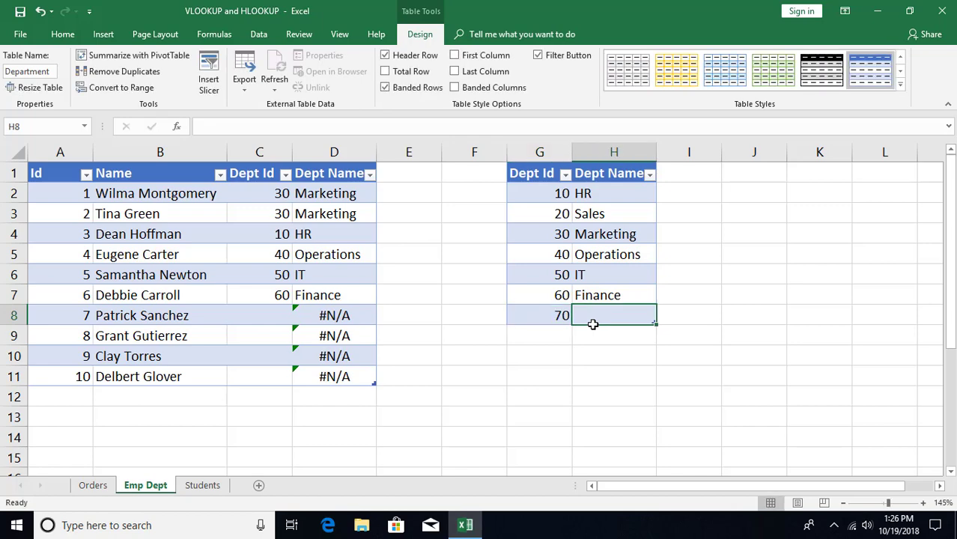
{"action": "type", "text": "Researc"}
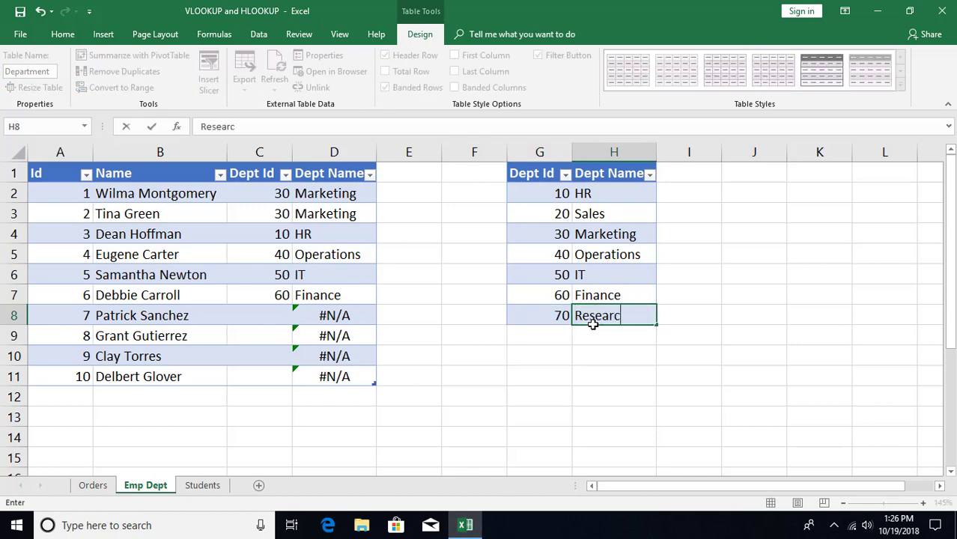
{"action": "type", "text": "h"}
{"action": "key", "text": "Return"}
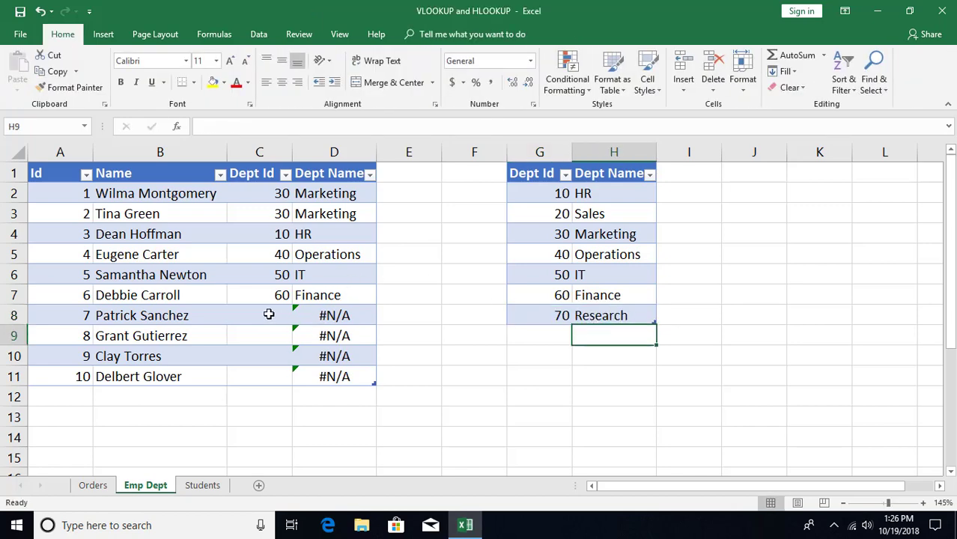
Enter Dept Id 70 for the seventh employee in C8 and look over the Dept Name column's lookups.
{"action": "left_click", "coordinate": [268, 314]}
{"action": "type", "text": "70"}
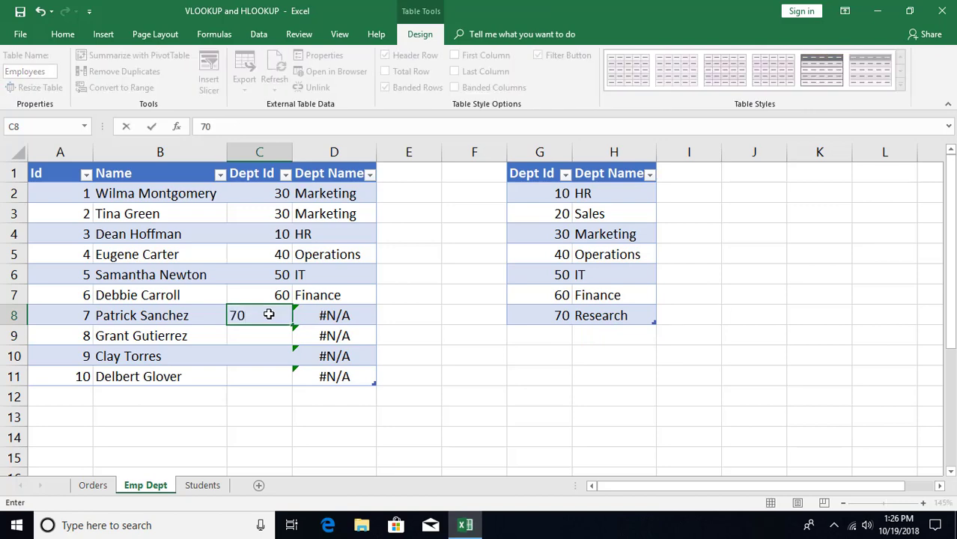
{"action": "key", "text": "Tab"}
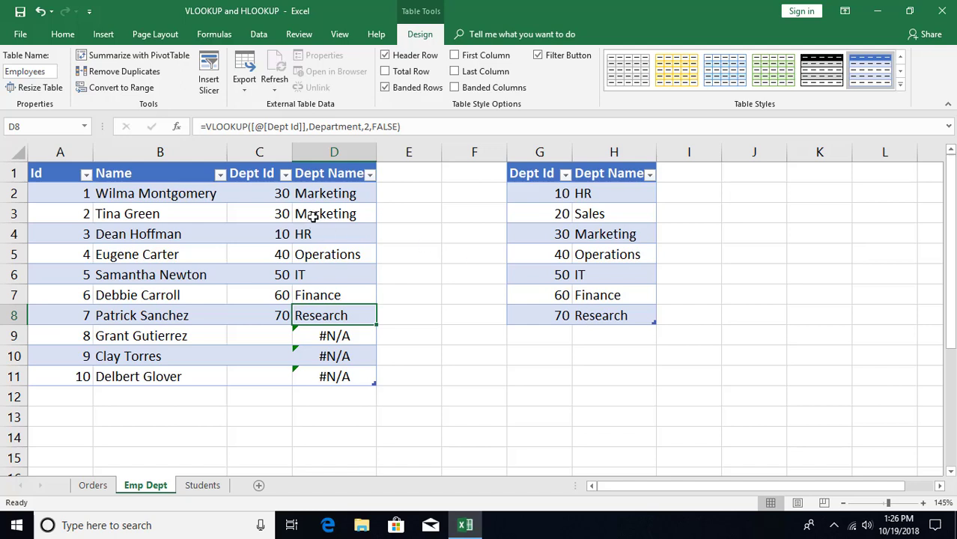
{"action": "left_click", "coordinate": [334, 194]}
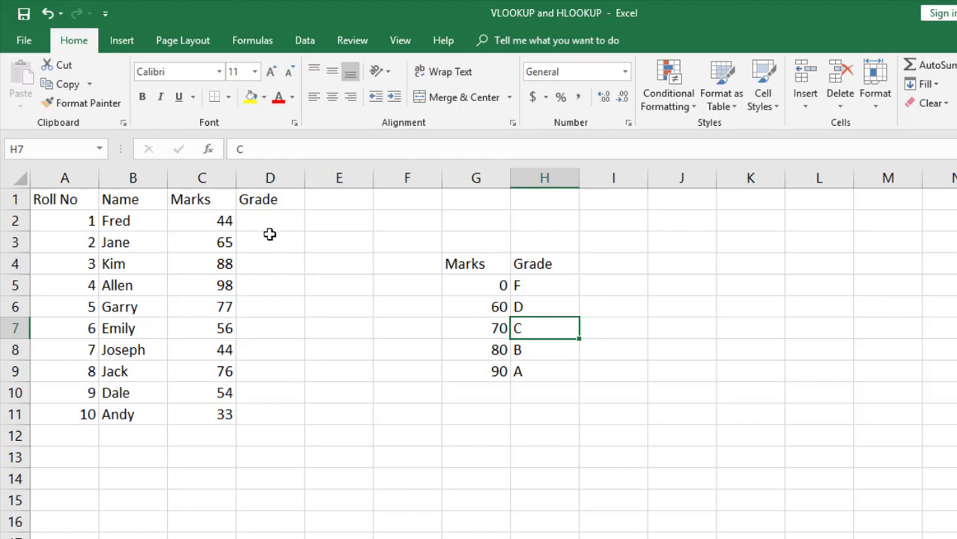
Examine the grade boundaries for A and B in the marks and grade list.
{"action": "left_click", "coordinate": [499, 373]}
{"action": "left_click", "coordinate": [538, 375]}
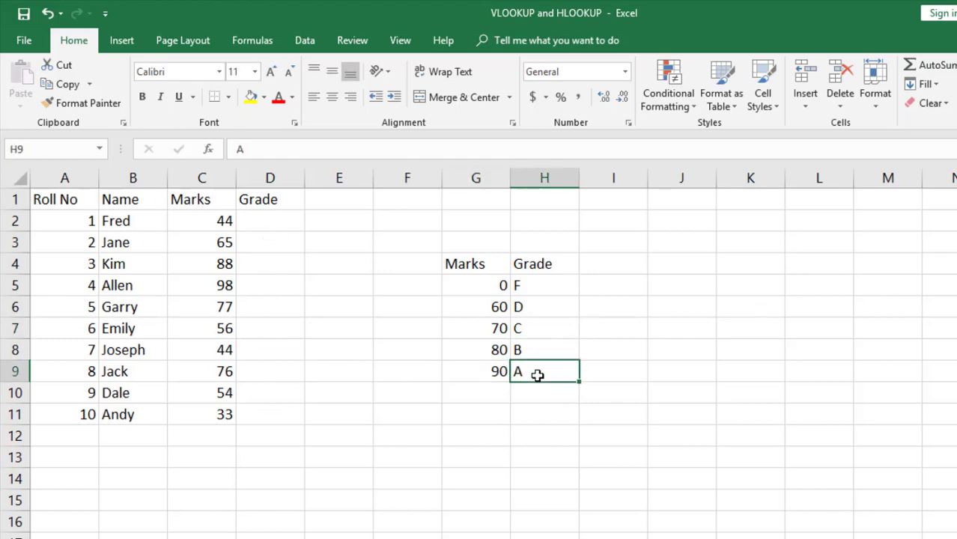
{"action": "left_click", "coordinate": [487, 349]}
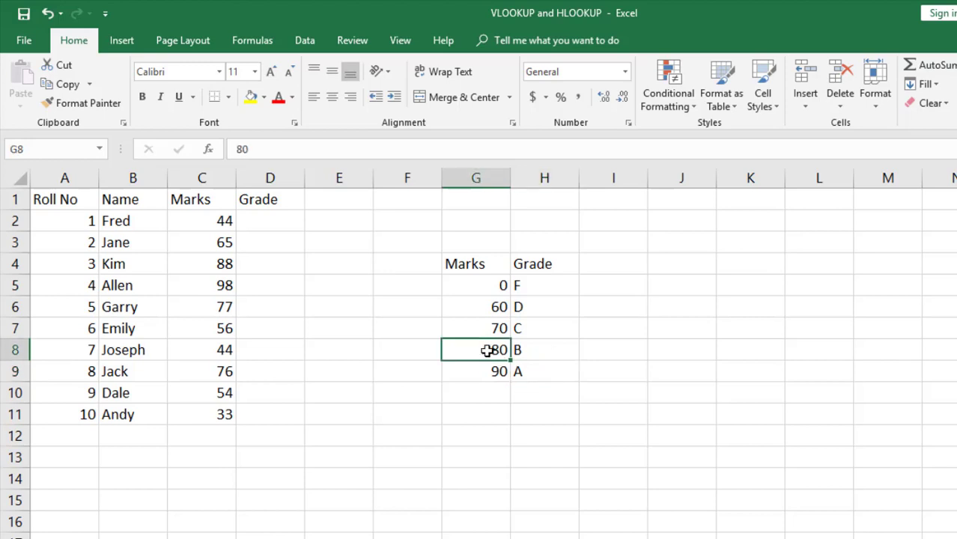
{"action": "left_click", "coordinate": [522, 349]}
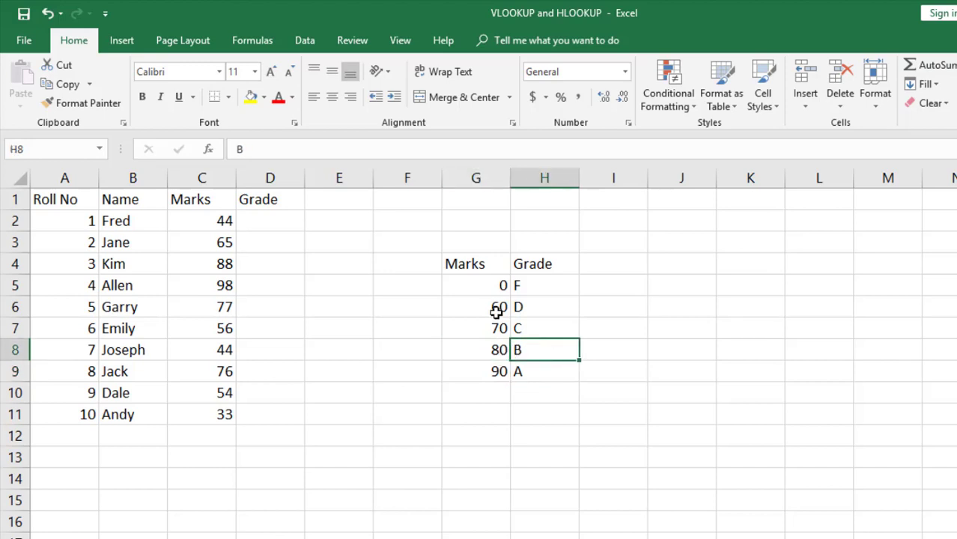
Convert the student data in A1:D11 into a table with headers and name it Students.
{"action": "left_click", "coordinate": [159, 261]}
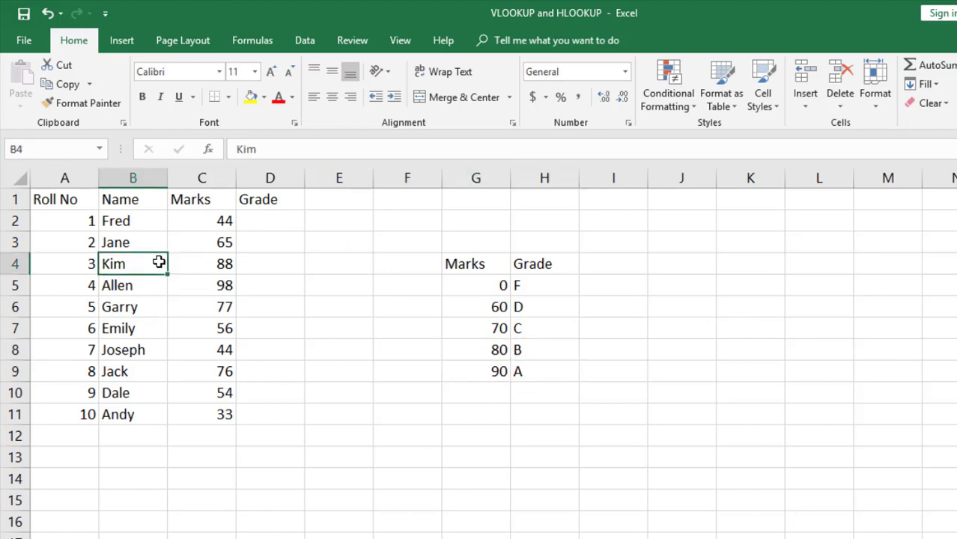
{"action": "key", "text": "ctrl+t"}
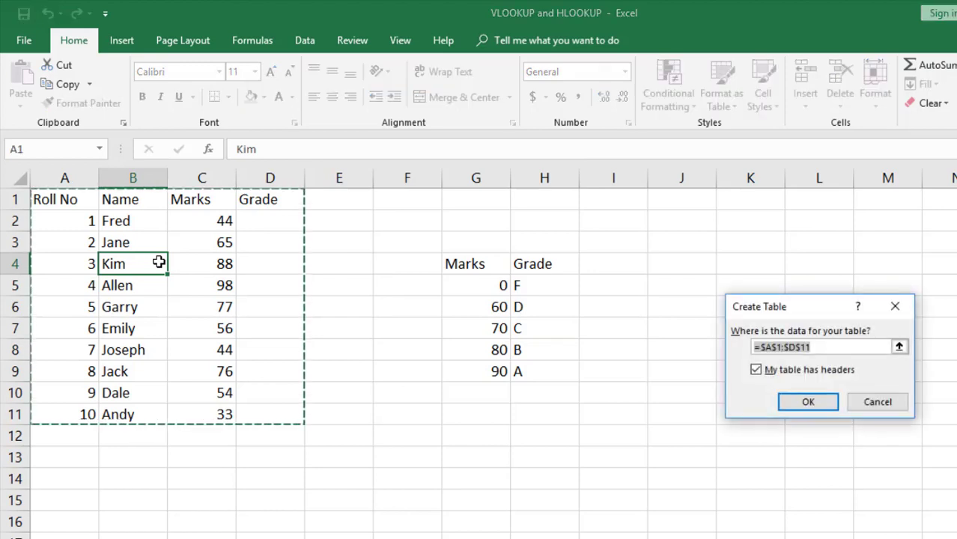
{"action": "key", "text": "Return"}
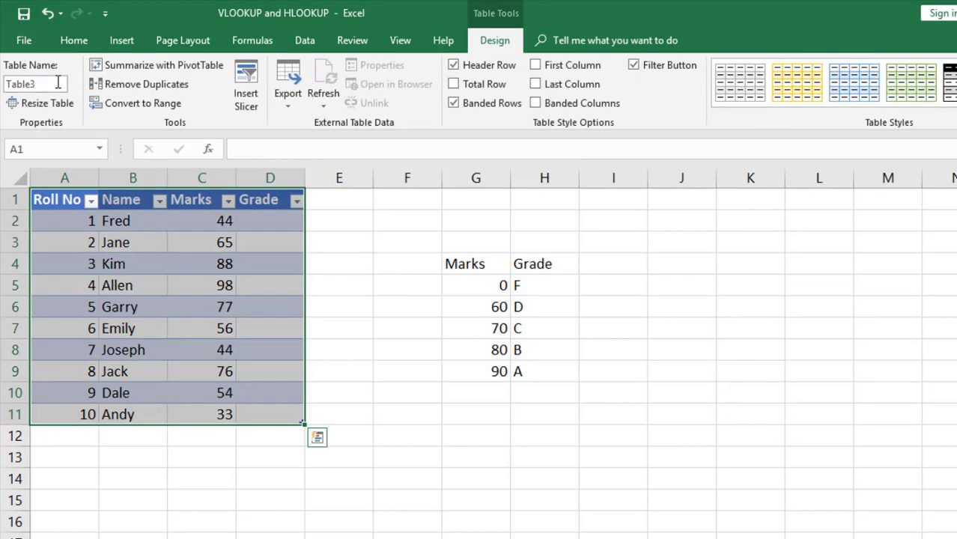
{"action": "left_click", "coordinate": [56, 86]}
{"action": "type", "text": "Students"}
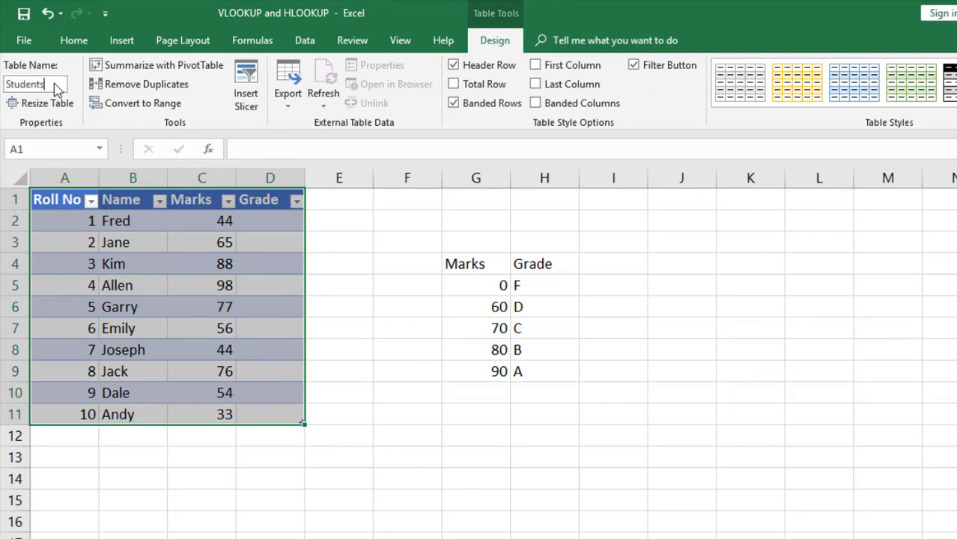
{"action": "key", "text": "Return"}
Convert the marks and grade list in G4:H9 into a table with headers and name it Grades.
{"action": "left_click", "coordinate": [496, 329]}
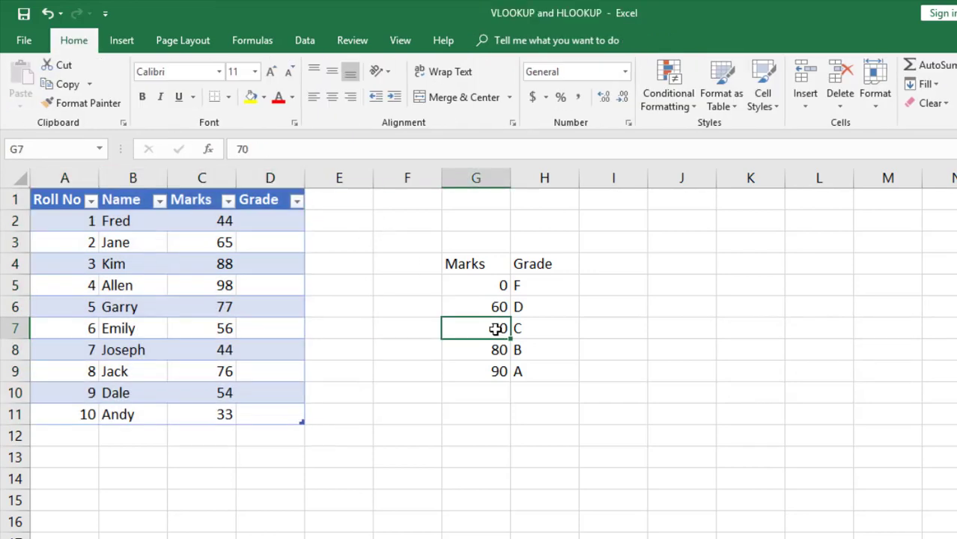
{"action": "key", "text": "ctrl+t"}
{"action": "key", "text": "alt+m"}
{"action": "key", "text": "Return"}
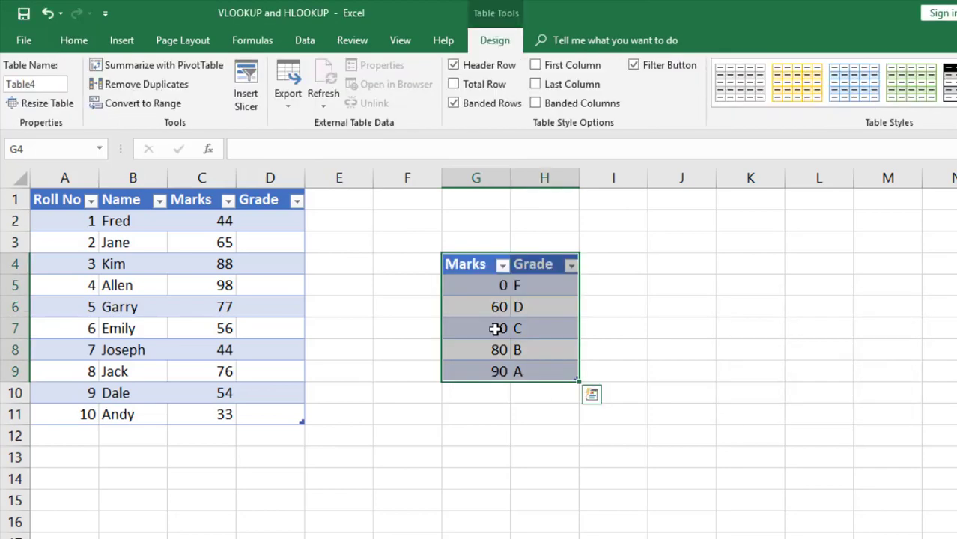
{"action": "left_click", "coordinate": [62, 84]}
{"action": "type", "text": "Grades"}
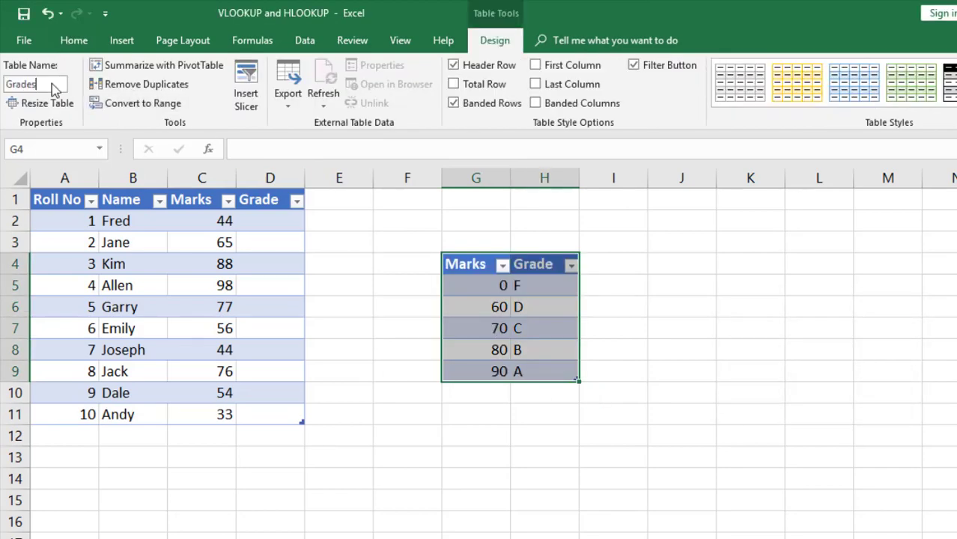
{"action": "key", "text": "Return"}
{"action": "left_click", "coordinate": [259, 226]}
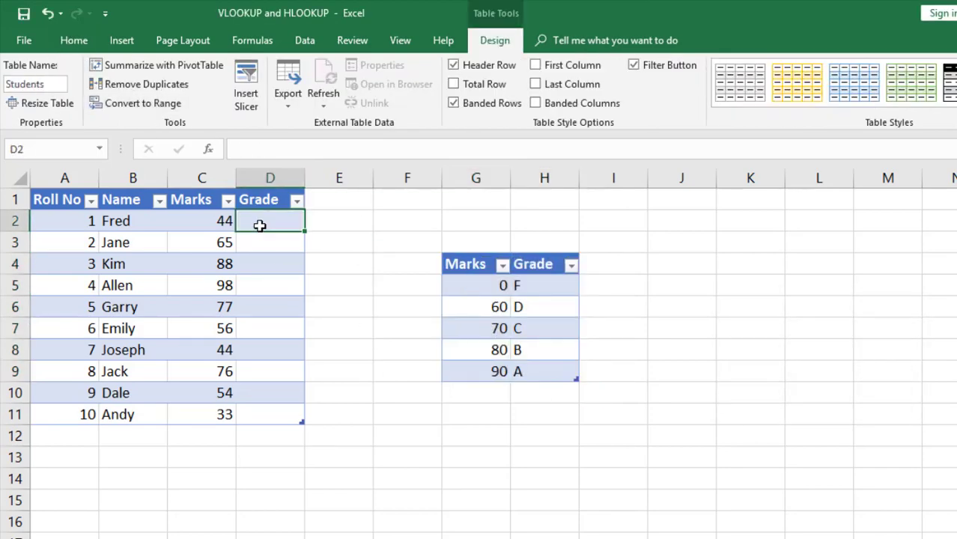
{"action": "type", "text": "=vlo"}
{"action": "key", "text": "Tab"}
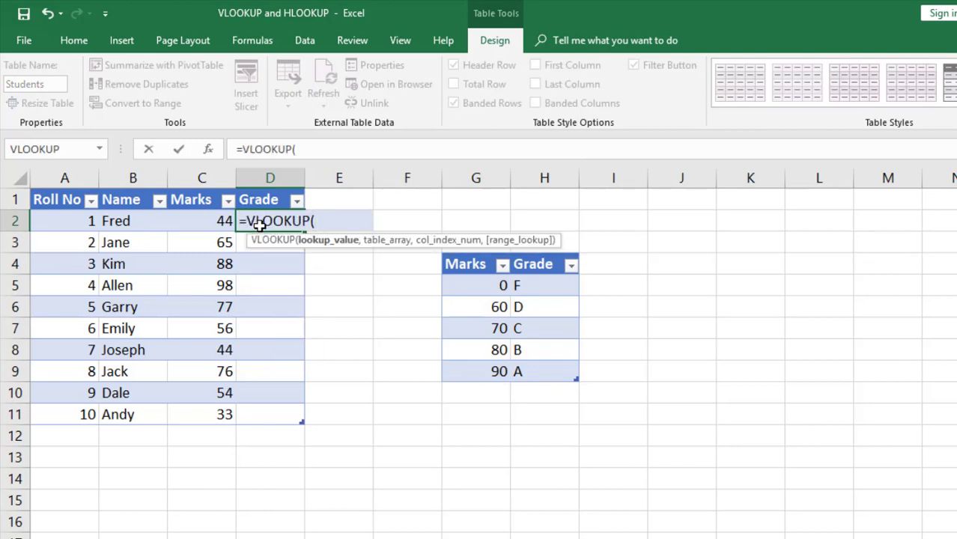
{"action": "left_click", "coordinate": [193, 221]}
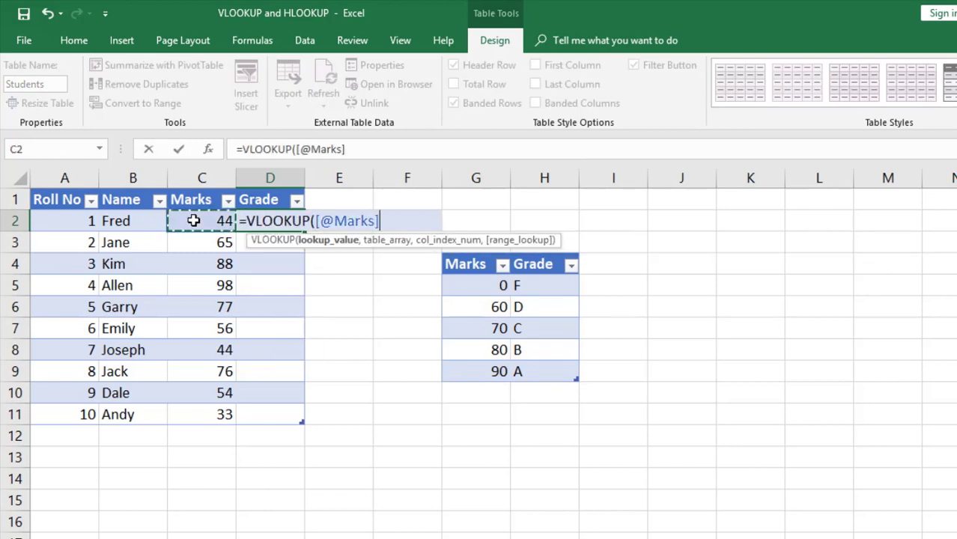
{"action": "type", "text": ","}
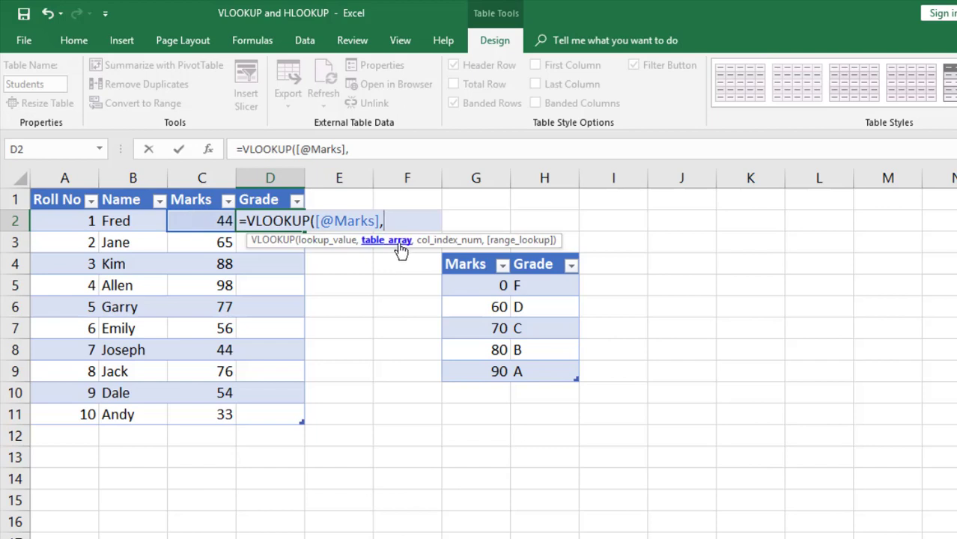
{"action": "type", "text": "gra"}
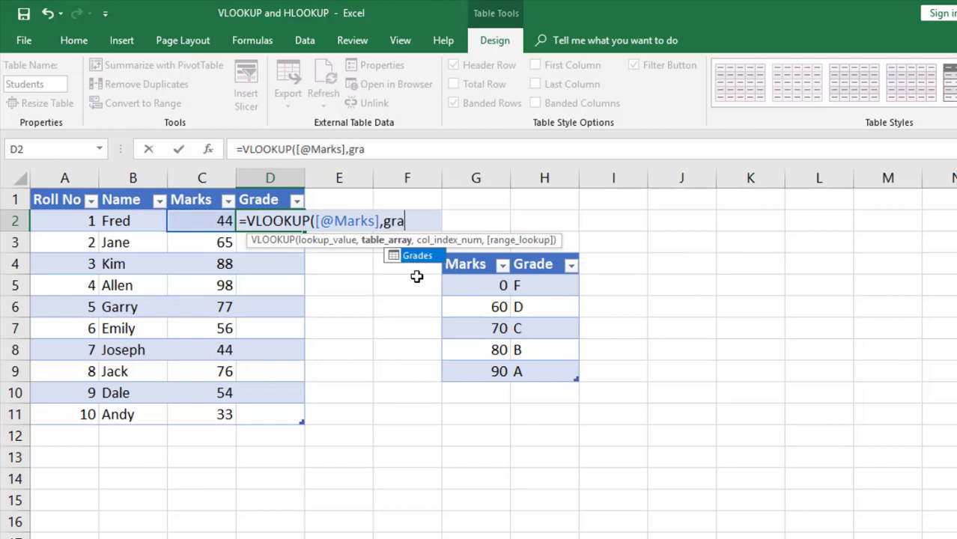
{"action": "key", "text": "Tab"}
{"action": "type", "text": ","}
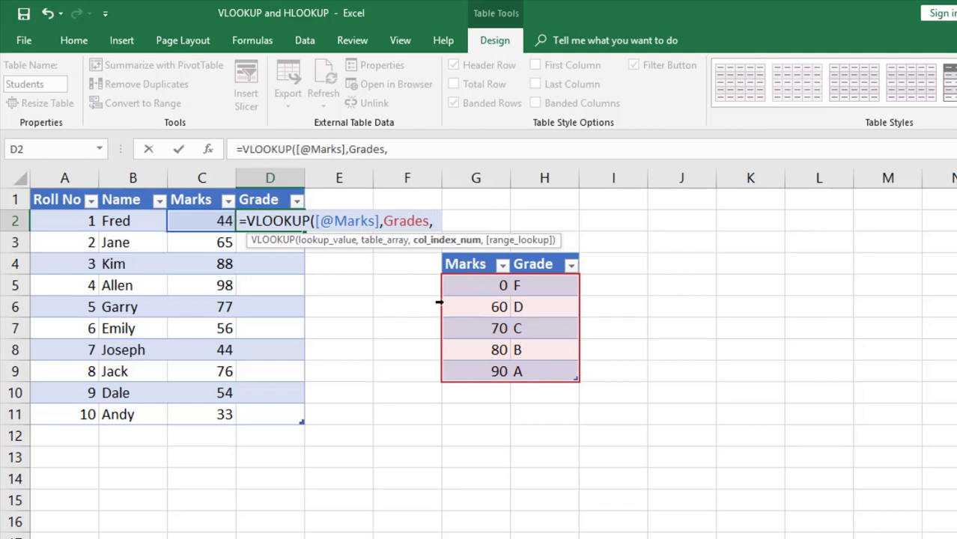
{"action": "type", "text": "2"}
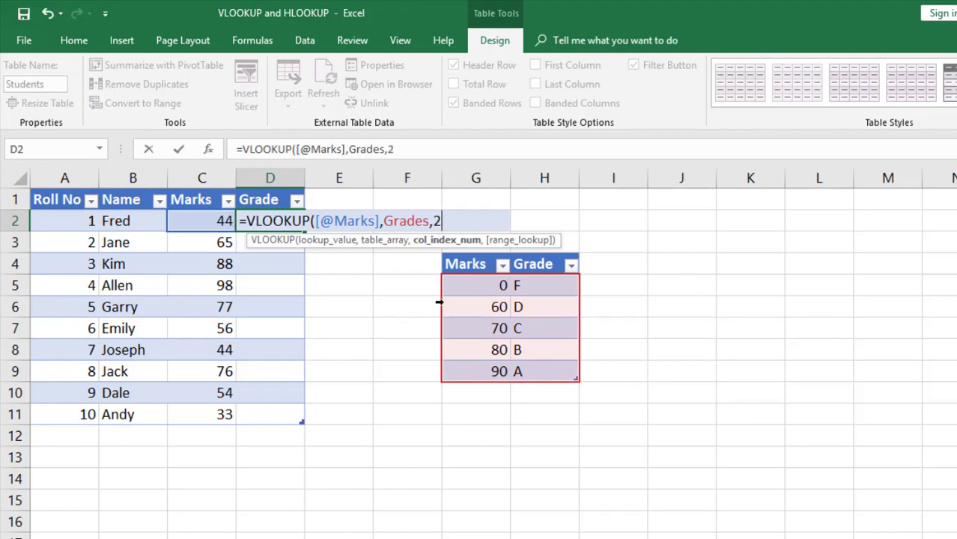
{"action": "key", "text": "Return"}
{"action": "key", "text": "Up"}
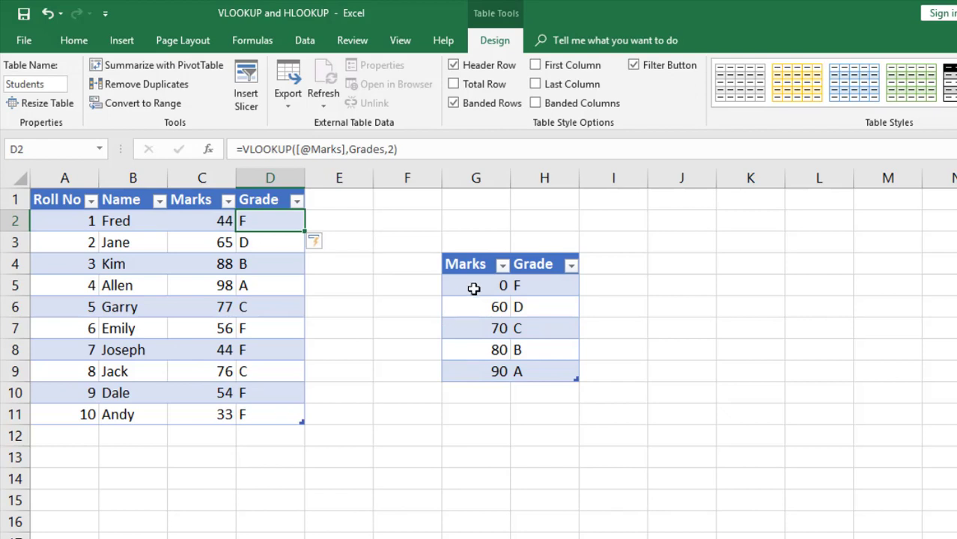
Examine the order of the Marks column in the Grades table and compare it with the Department table's Dept Ids.
{"action": "left_click_drag", "start_coordinate": [476, 285], "coordinate": [474, 370]}
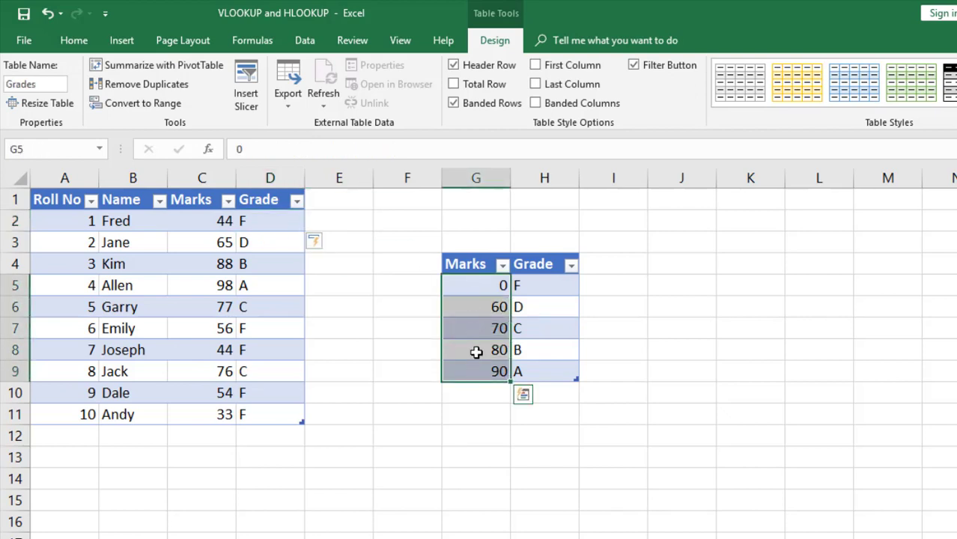
{"action": "left_click", "coordinate": [477, 348]}
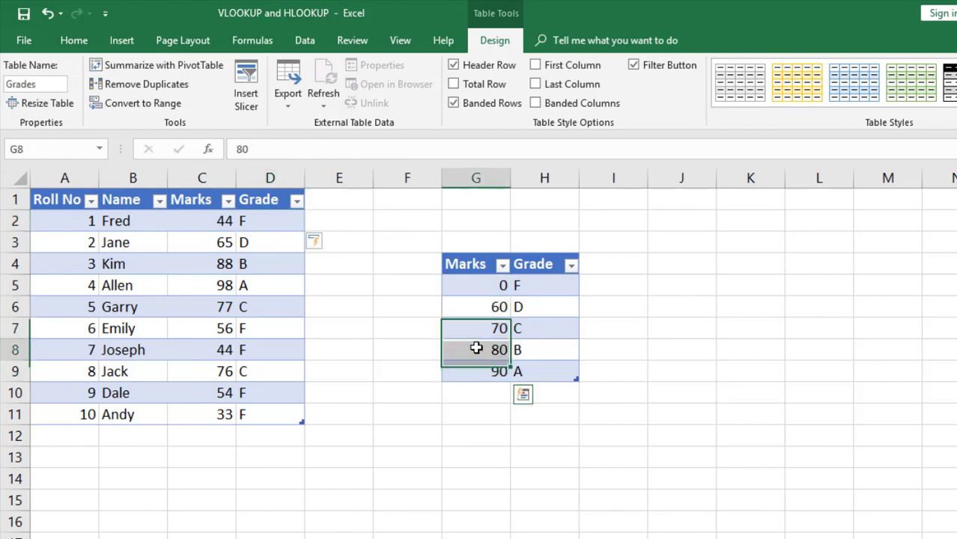
{"action": "left_click", "coordinate": [487, 285]}
{"action": "left_click", "coordinate": [483, 305]}
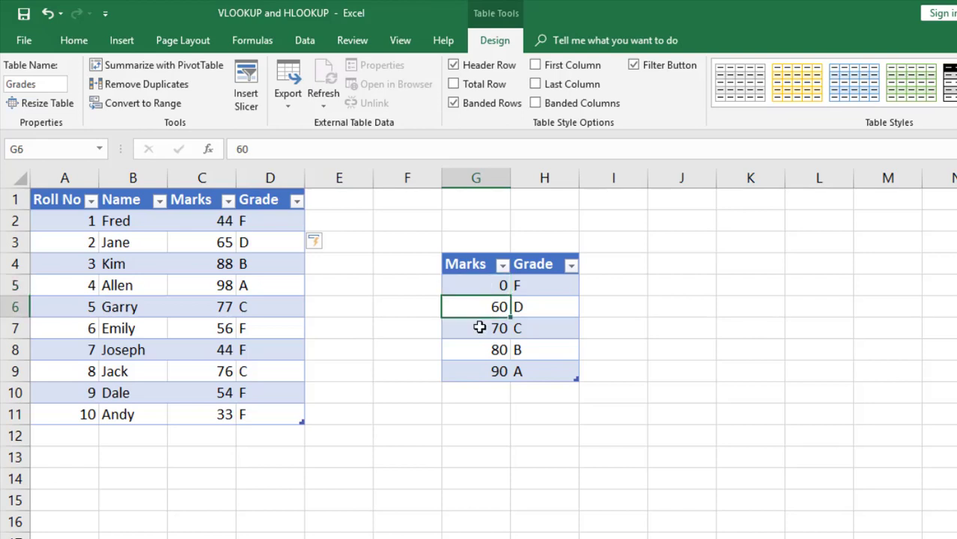
{"action": "left_click", "coordinate": [480, 327]}
{"action": "left_click", "coordinate": [489, 289]}
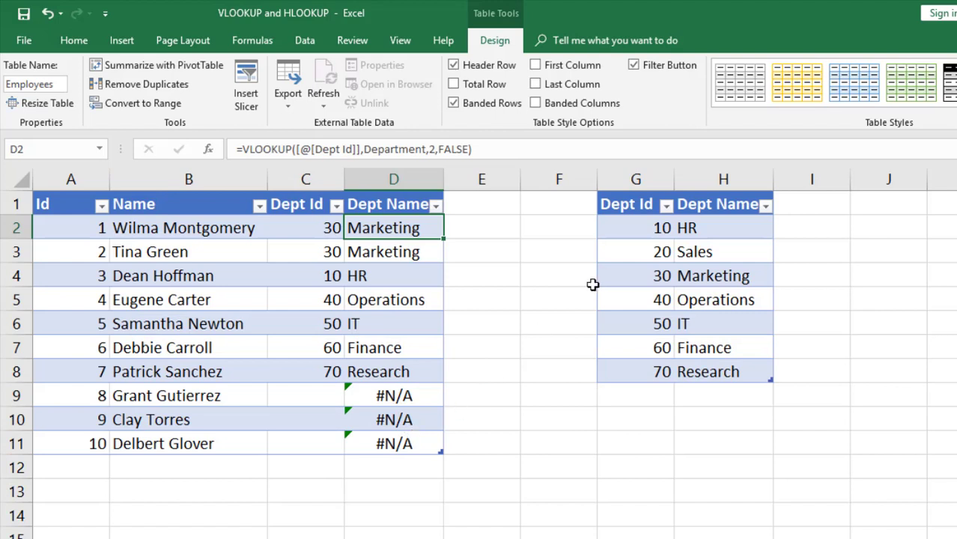
{"action": "left_click", "coordinate": [633, 227]}
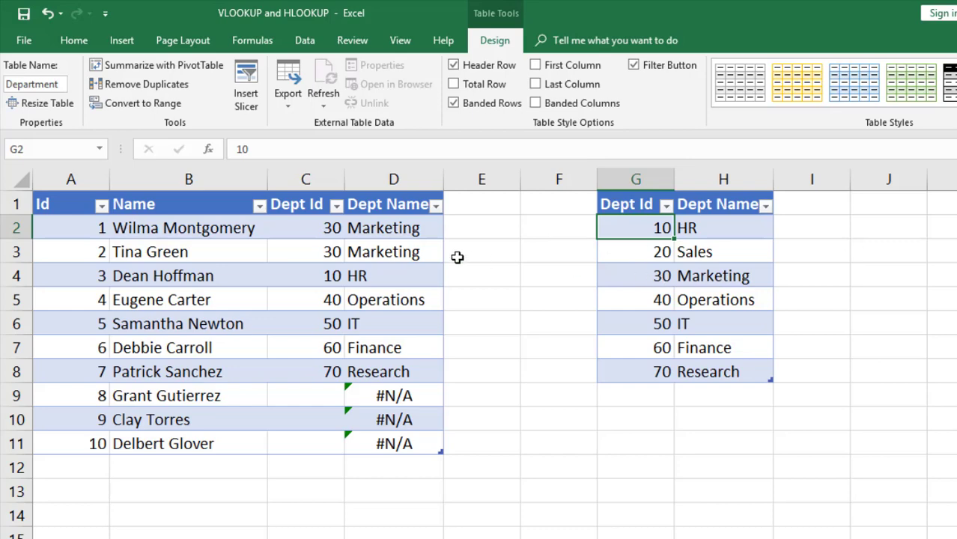
{"action": "left_click", "coordinate": [187, 537]}
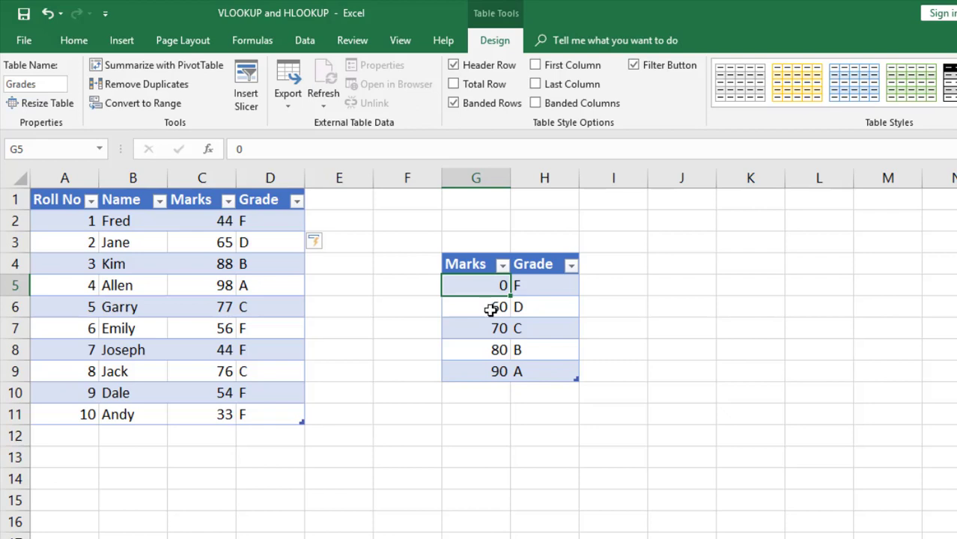
{"action": "left_click", "coordinate": [200, 221]}
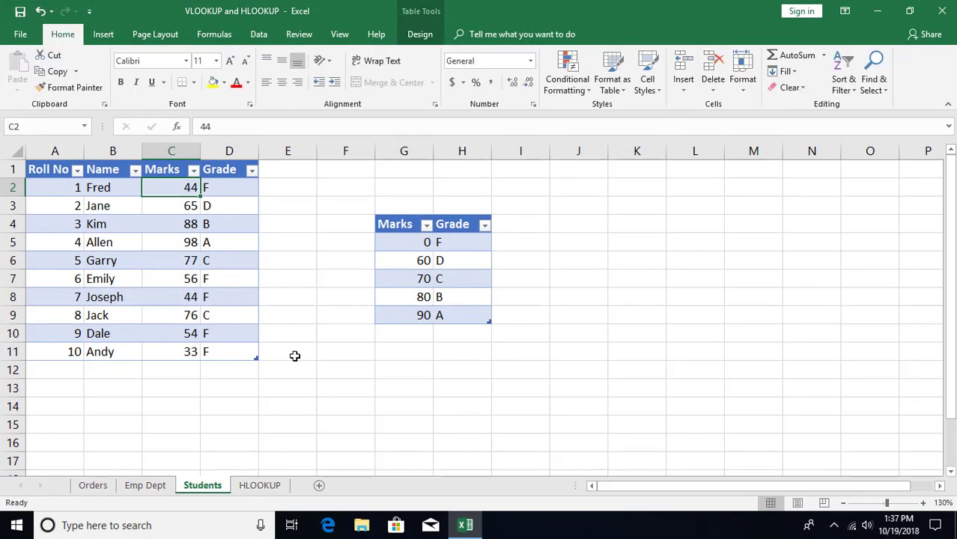
On the HLOOKUP sheet, look at the horizontal Id and Name list and enter Id 20 in B5.
{"action": "left_click", "coordinate": [272, 486]}
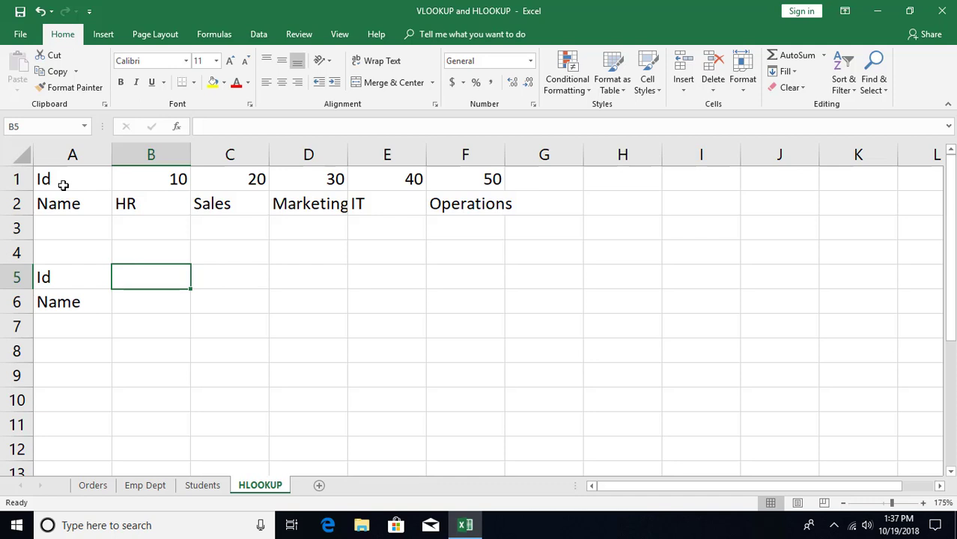
{"action": "left_click", "coordinate": [151, 181]}
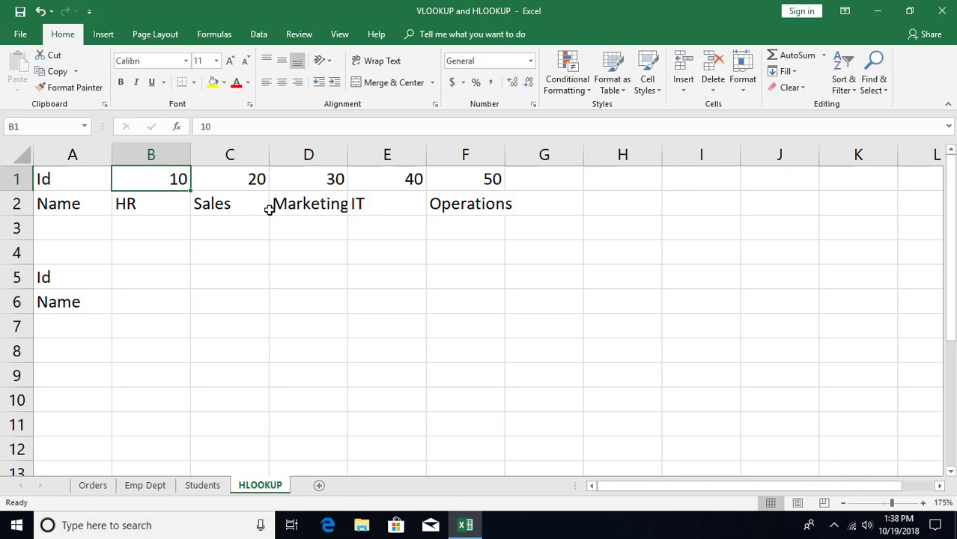
{"action": "left_click", "coordinate": [153, 276]}
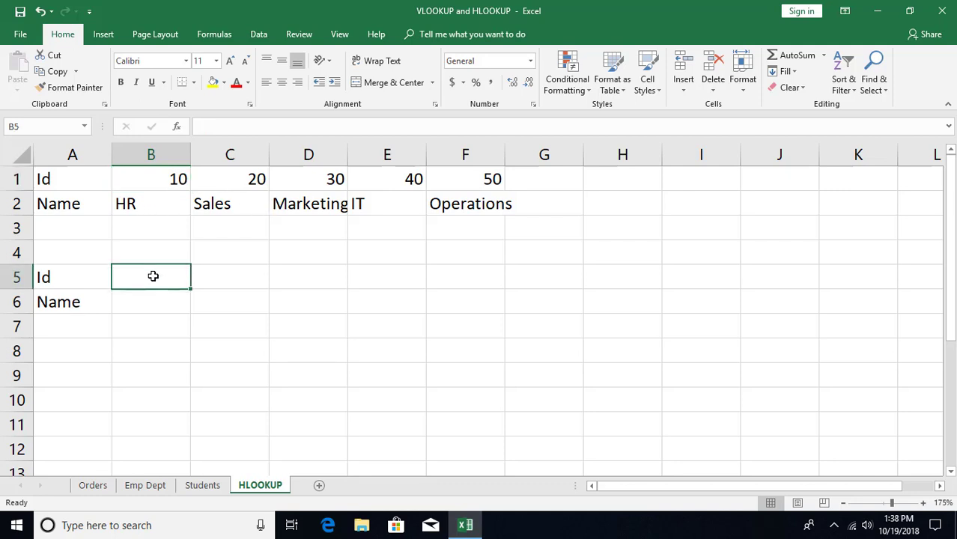
{"action": "type", "text": "20"}
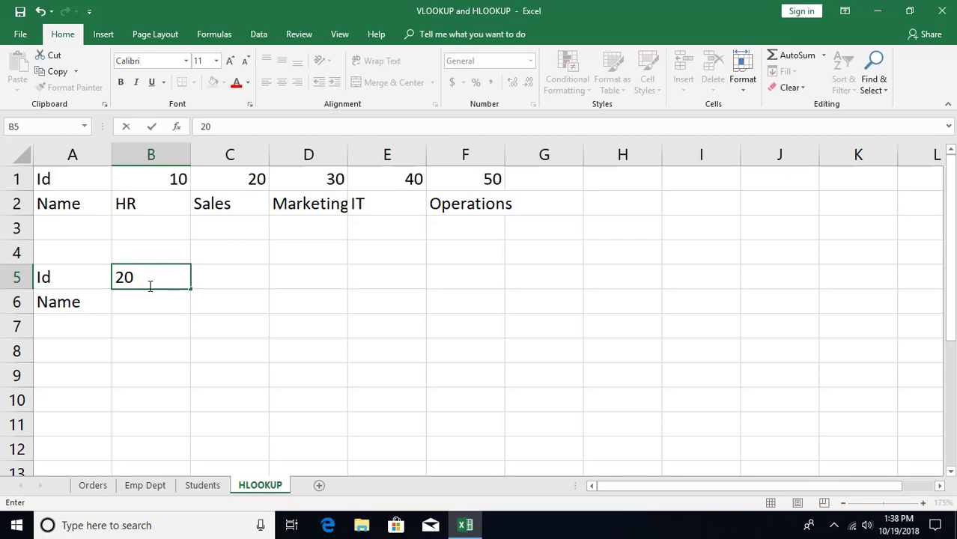
Enter =HLOOKUP(B5,B1:F2,2) in B6 to return the department name for the Id in B5.
{"action": "left_click", "coordinate": [146, 302]}
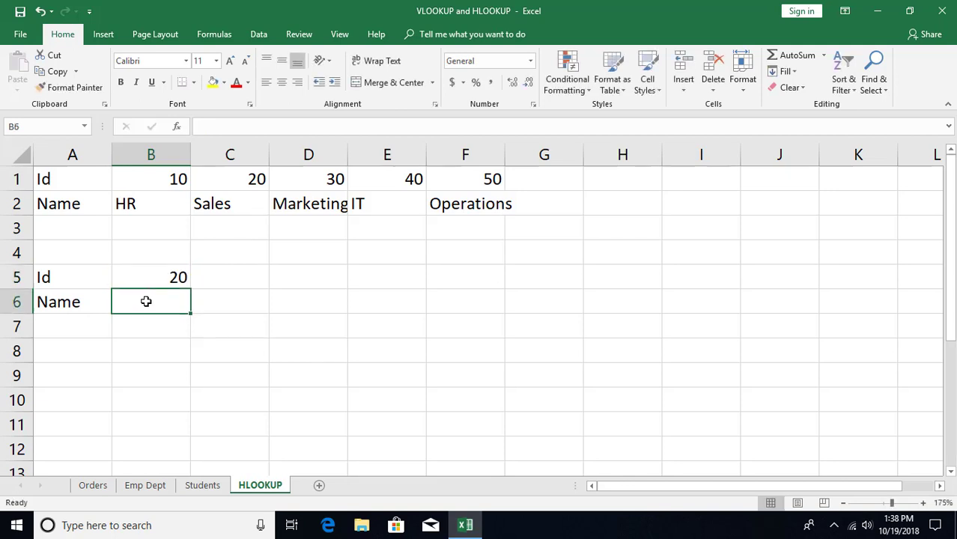
{"action": "type", "text": "=hlo"}
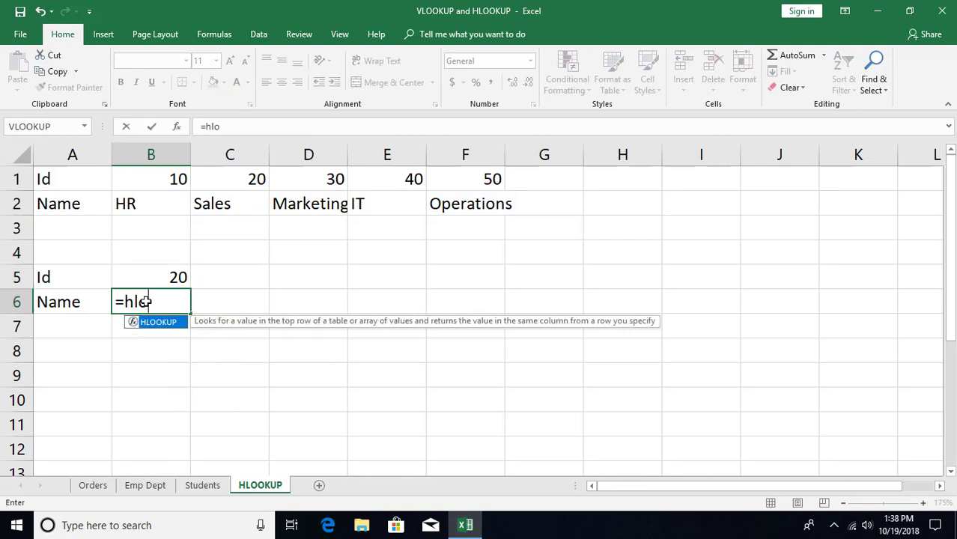
{"action": "key", "text": "Tab"}
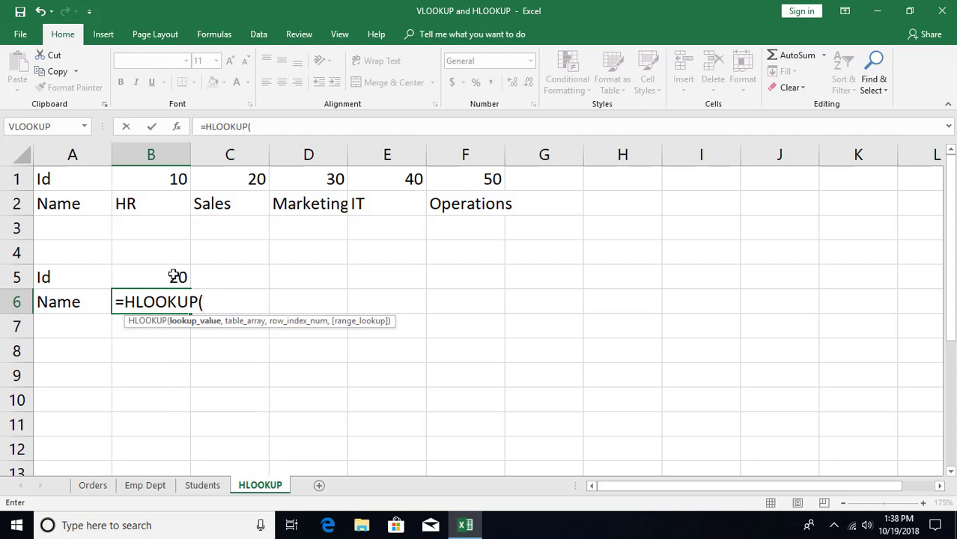
{"action": "left_click", "coordinate": [173, 276]}
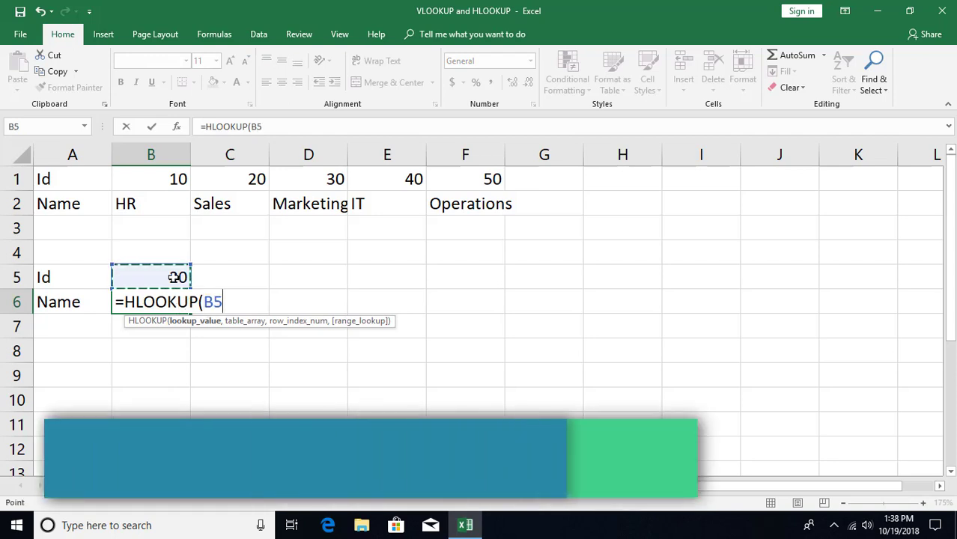
{"action": "type", "text": ","}
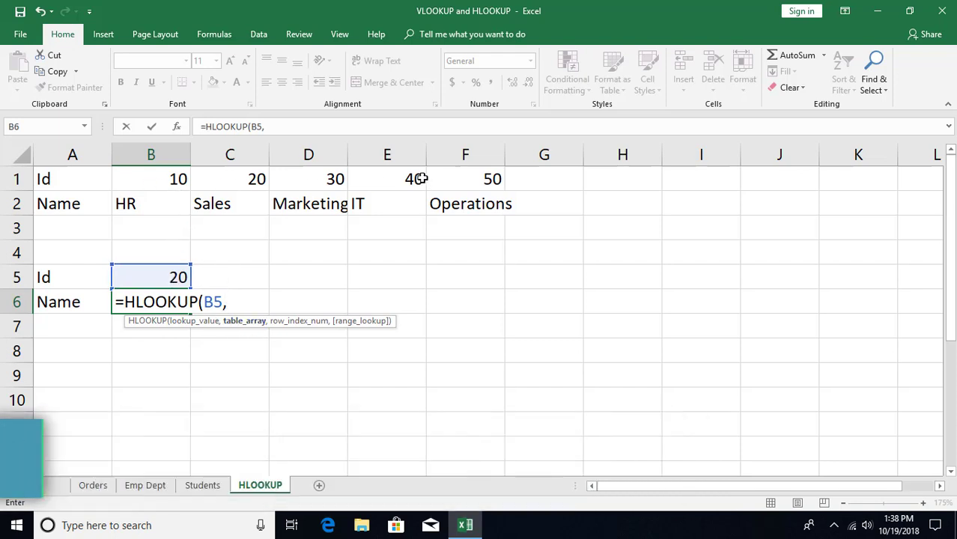
{"action": "left_click_drag", "start_coordinate": [137, 177], "coordinate": [462, 199]}
{"action": "type", "text": ","}
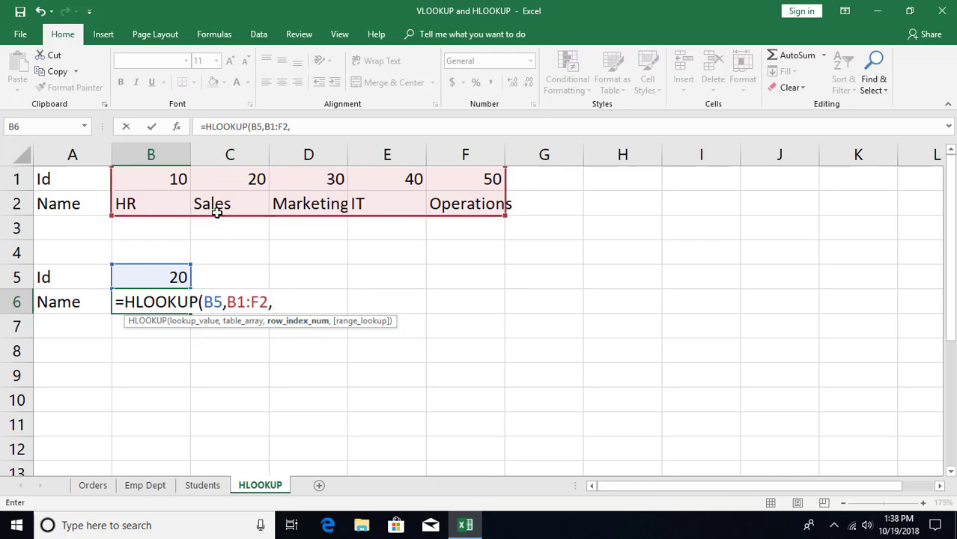
{"action": "type", "text": "2"}
{"action": "key", "text": "Return"}
{"action": "left_click", "coordinate": [148, 300]}
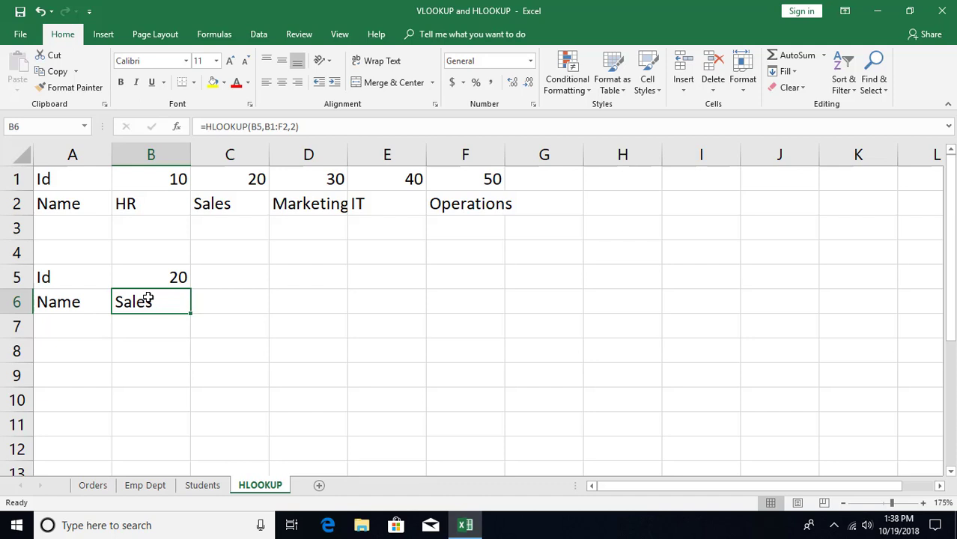
Test the approximate-match lookup by changing the Id in B5 to 30 and to 25.
{"action": "double_click", "coordinate": [160, 278]}
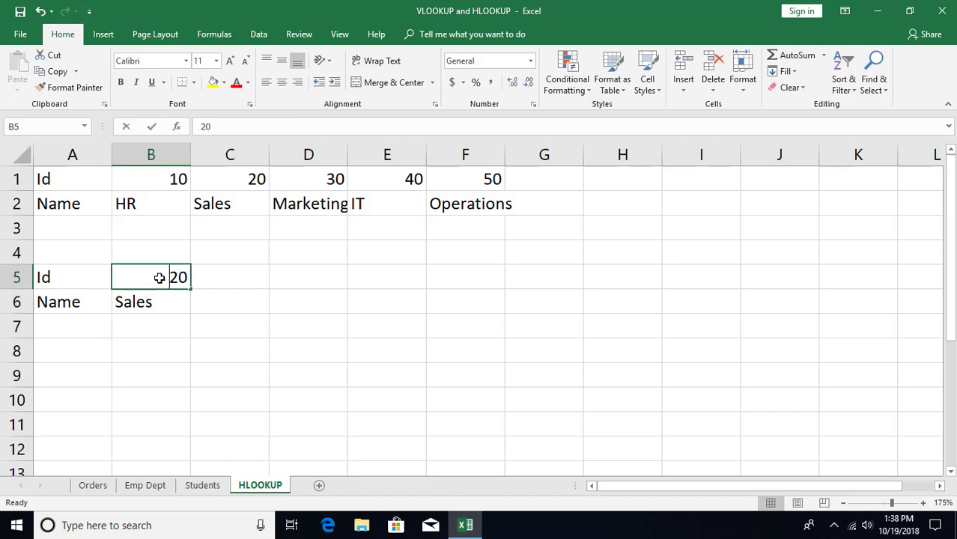
{"action": "key", "text": "Delete"}
{"action": "type", "text": "3"}
{"action": "key", "text": "ctrl+Return"}
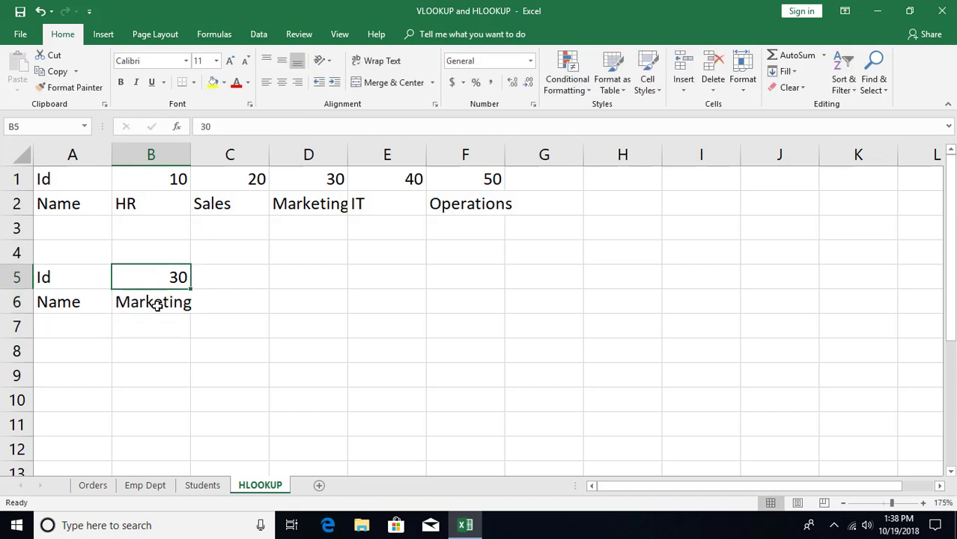
{"action": "left_click", "coordinate": [155, 304]}
{"action": "left_click", "coordinate": [162, 278]}
{"action": "type", "text": "25"}
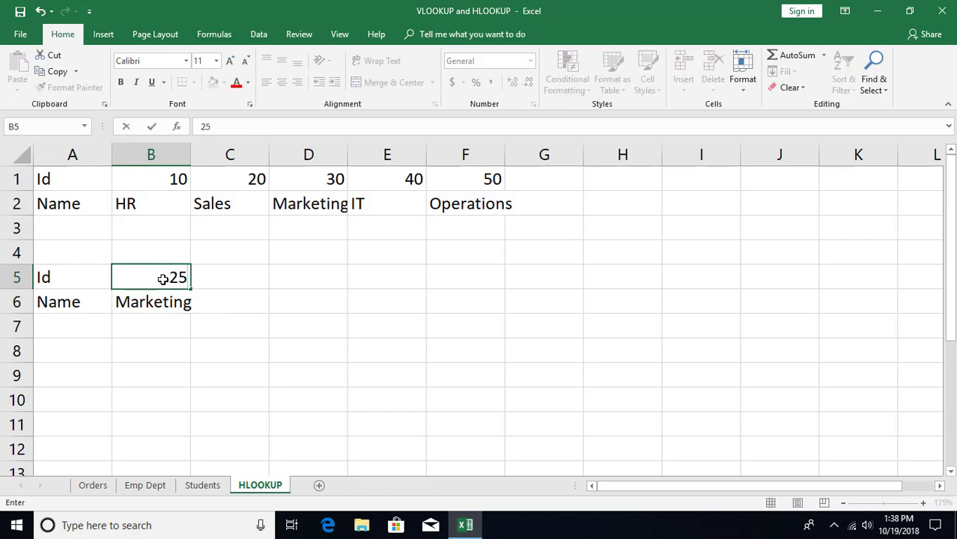
{"action": "key", "text": "Return"}
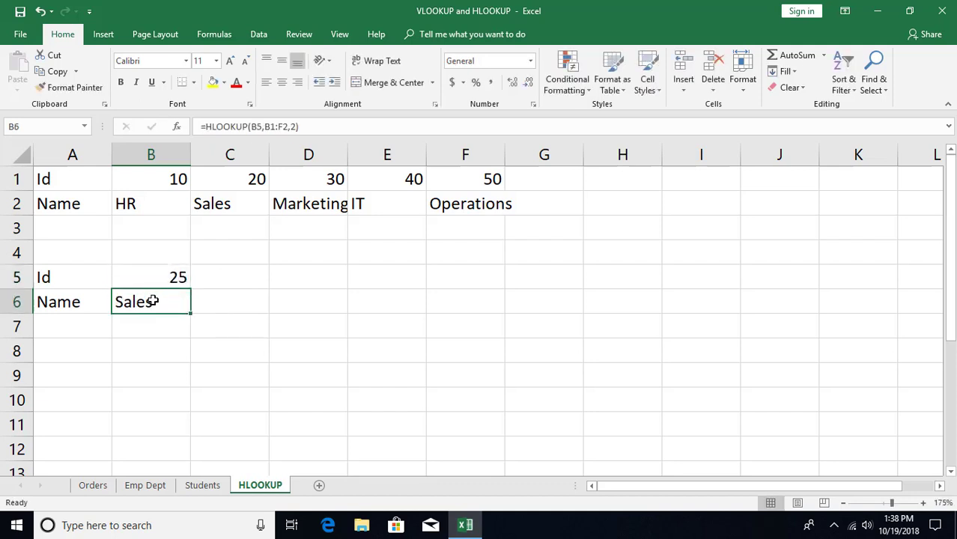
Add FALSE as the range_lookup argument of the HLOOKUP formula in B6 for an exact match.
{"action": "double_click", "coordinate": [152, 301]}
{"action": "left_click", "coordinate": [284, 301]}
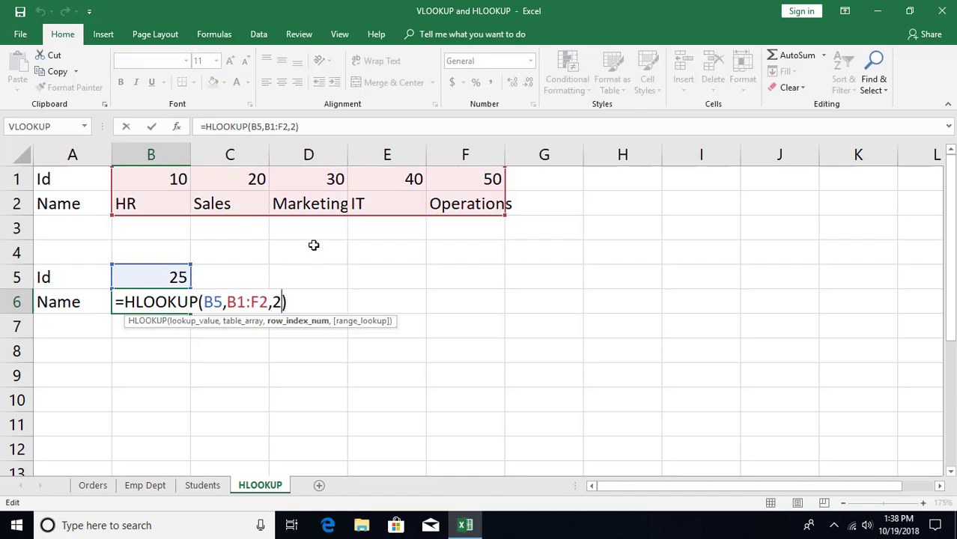
{"action": "type", "text": ","}
{"action": "key", "text": "Down"}
{"action": "key", "text": "Tab"}
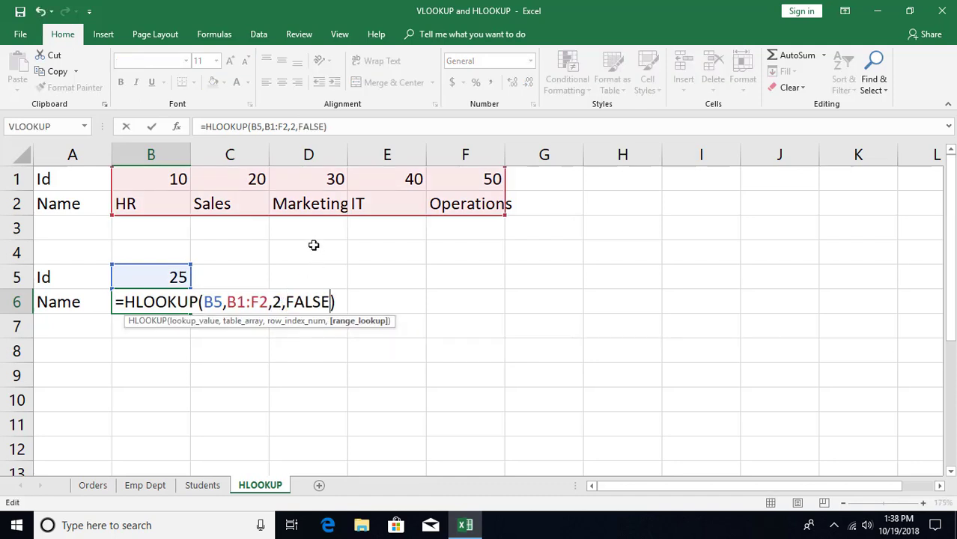
{"action": "key", "text": "ctrl+Return"}
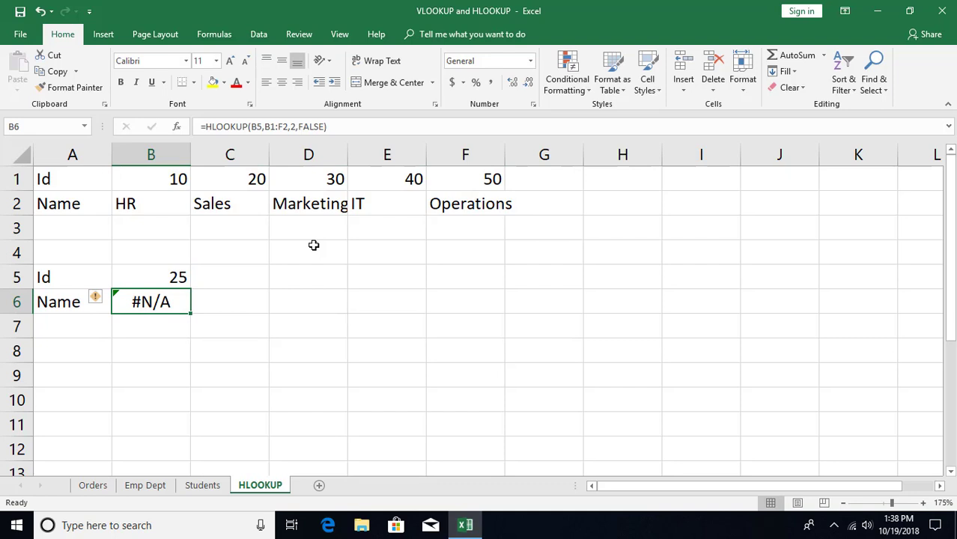
Replace FALSE with 0 in the B6 formula, making it =HLOOKUP(B5,B1:F2,2,0).
{"action": "key", "text": "F2"}
{"action": "key", "text": "BackSpace"}
{"action": "key", "text": "BackSpace"}
{"action": "key", "text": "BackSpace"}
{"action": "key", "text": "BackSpace"}
{"action": "key", "text": "BackSpace"}
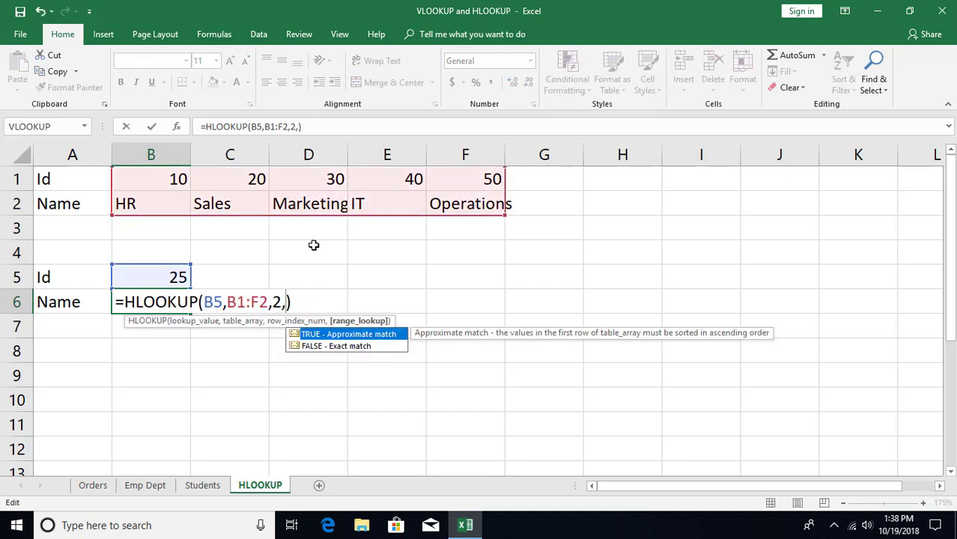
{"action": "type", "text": "0"}
{"action": "key", "text": "Return"}
{"action": "left_click", "coordinate": [156, 292]}
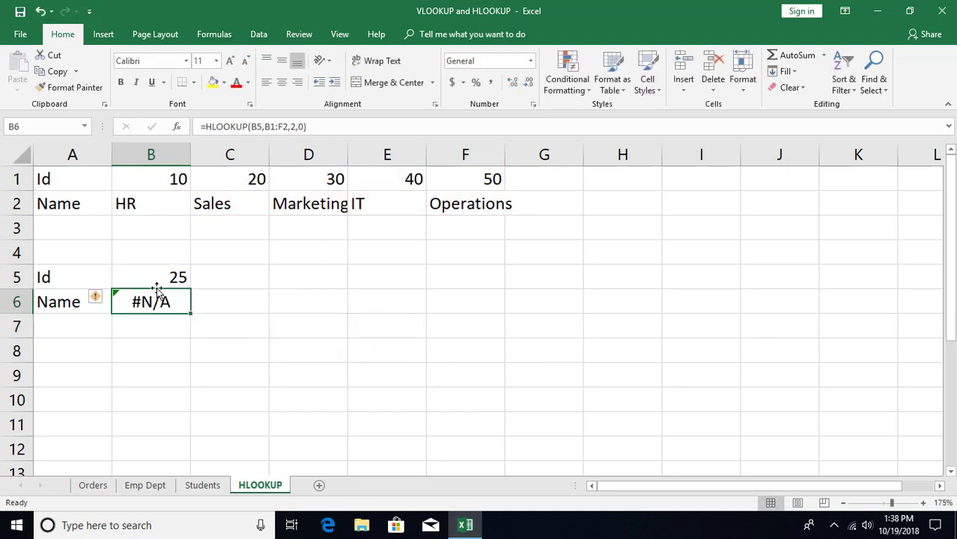
Test the exact-match lookup by entering Ids 10, 20 and 15 one after another in B5.
{"action": "left_click", "coordinate": [159, 278]}
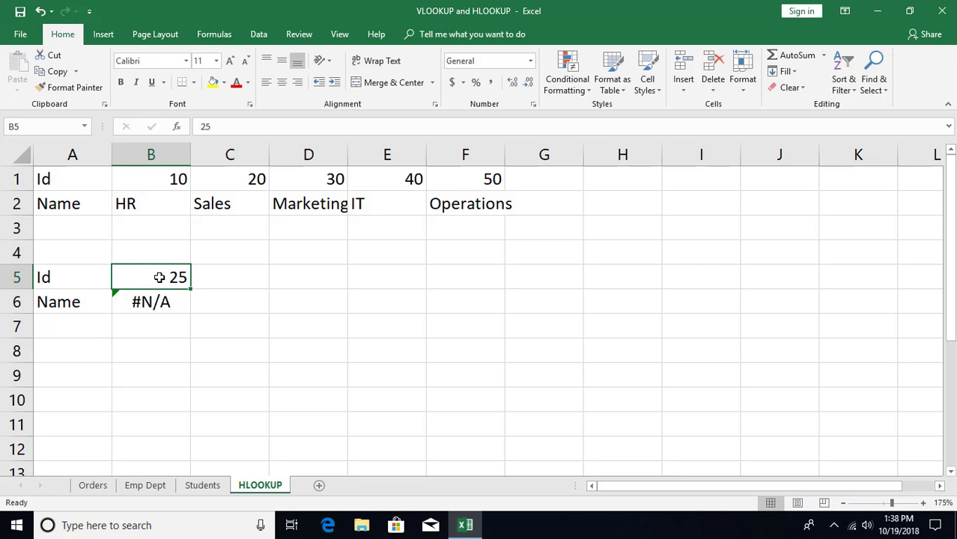
{"action": "type", "text": "10"}
{"action": "key", "text": "Return"}
{"action": "left_click", "coordinate": [159, 278]}
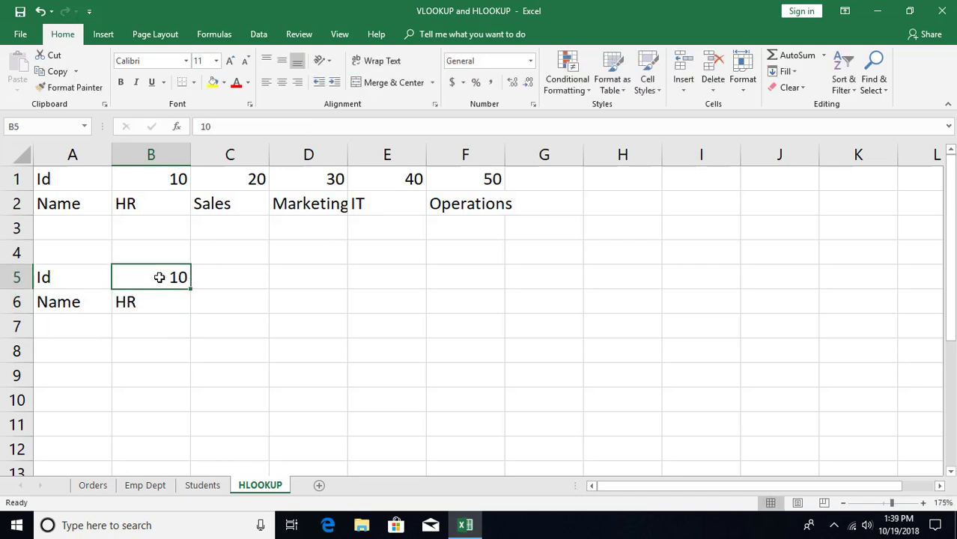
{"action": "type", "text": "20"}
{"action": "key", "text": "Return"}
{"action": "left_click", "coordinate": [160, 278]}
{"action": "type", "text": "15"}
{"action": "key", "text": "Return"}
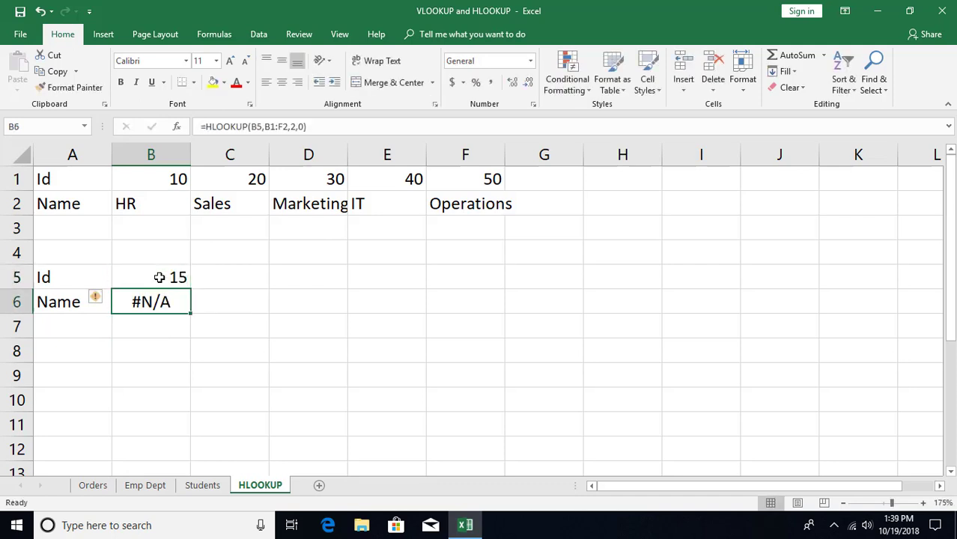
Set the lookup Id in B5 to 40.
{"action": "left_click", "coordinate": [159, 278]}
{"action": "type", "text": "40"}
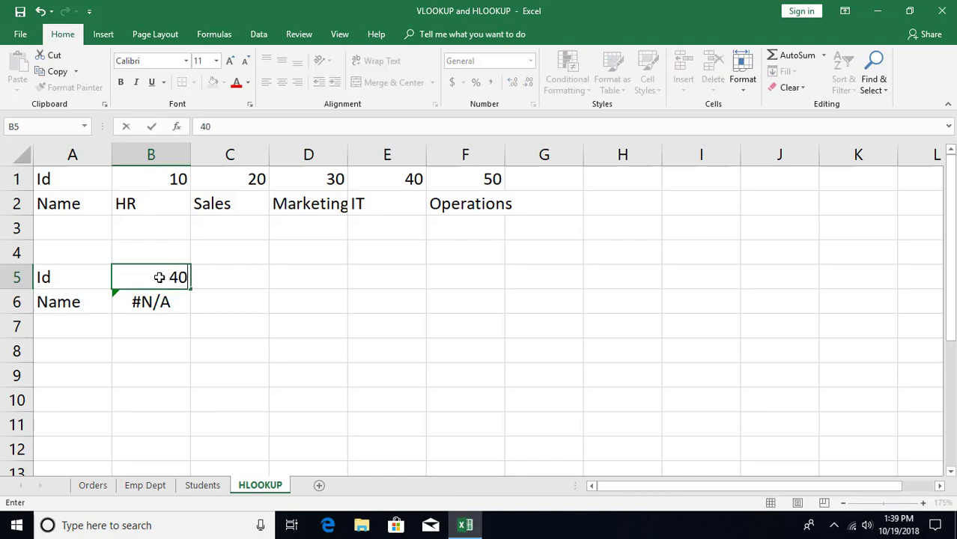
{"action": "key", "text": "Return"}
{"action": "left_click", "coordinate": [159, 278]}
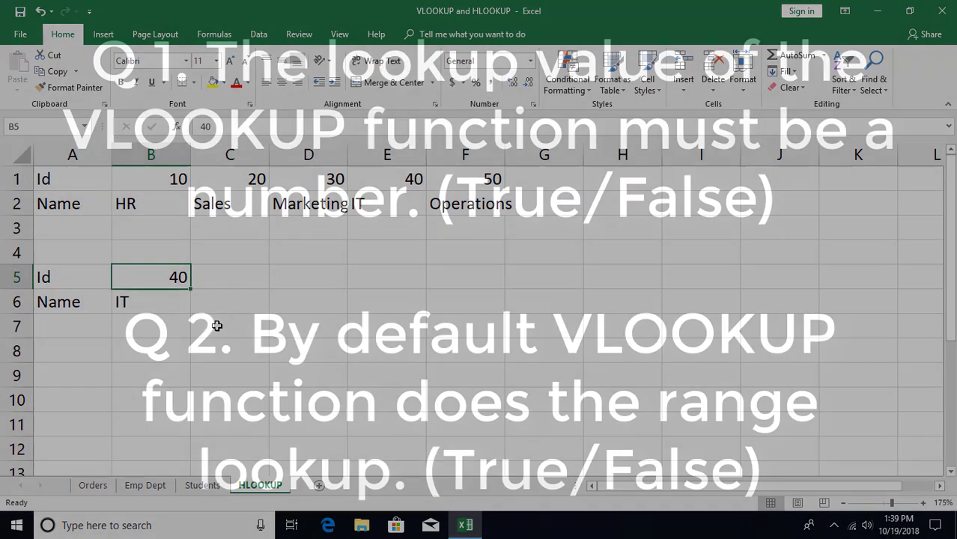